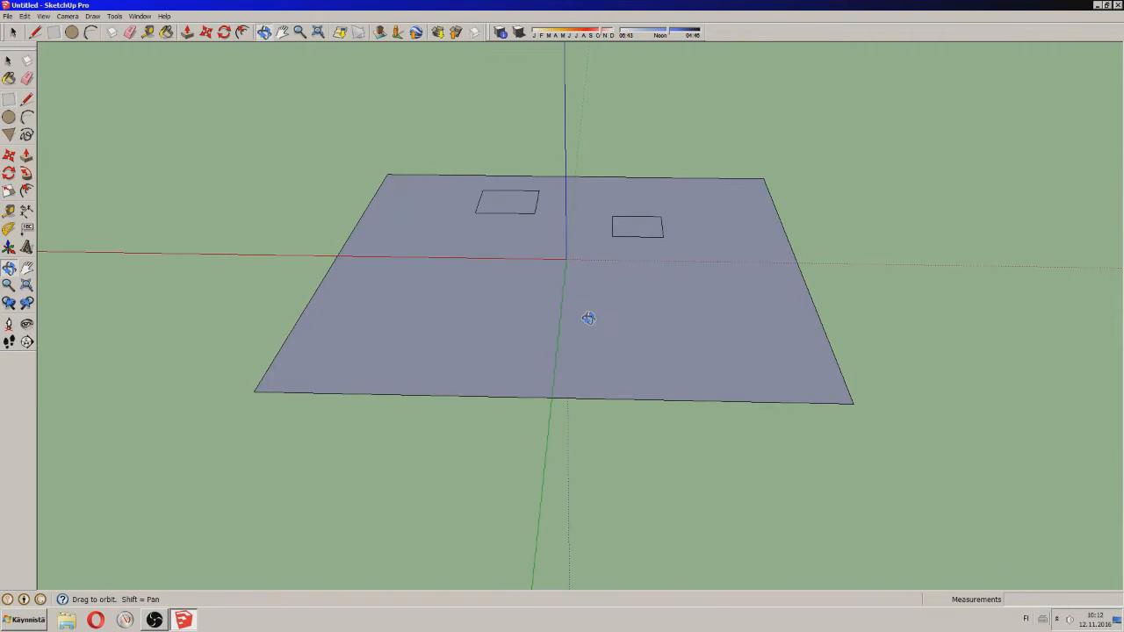
- Pull the square near the ground plane's rear-left corner up into a tall box with Push/Pull
drag(506, 273, 582, 311)
drag(504, 196, 682, 241)
click(187, 32)
click(471, 219)
click(474, 160)
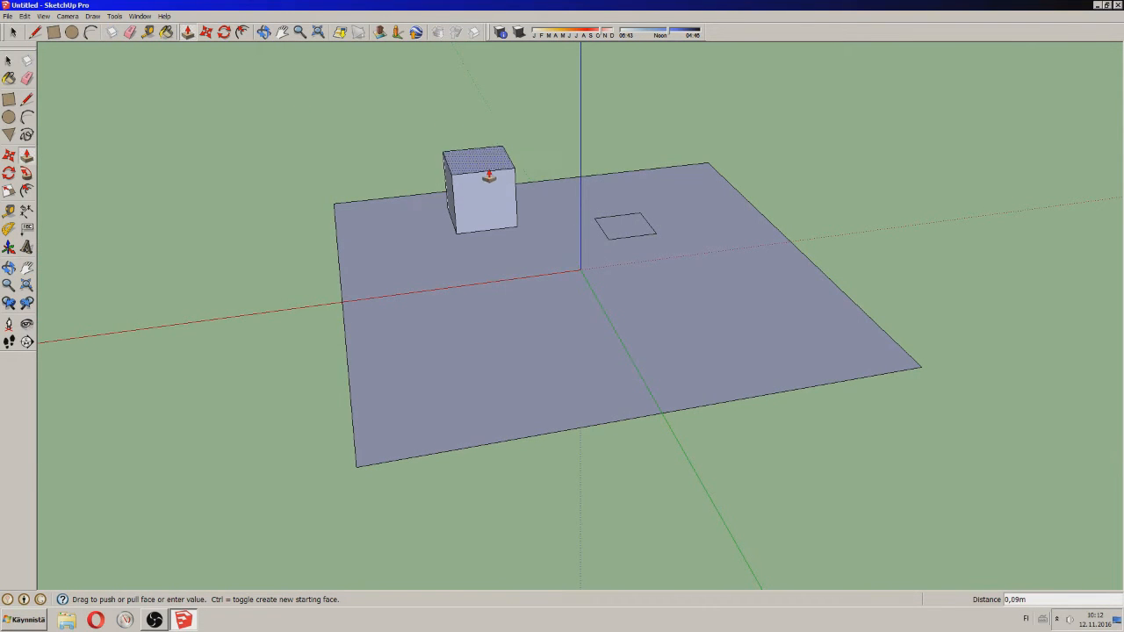
click(500, 169)
click(466, 137)
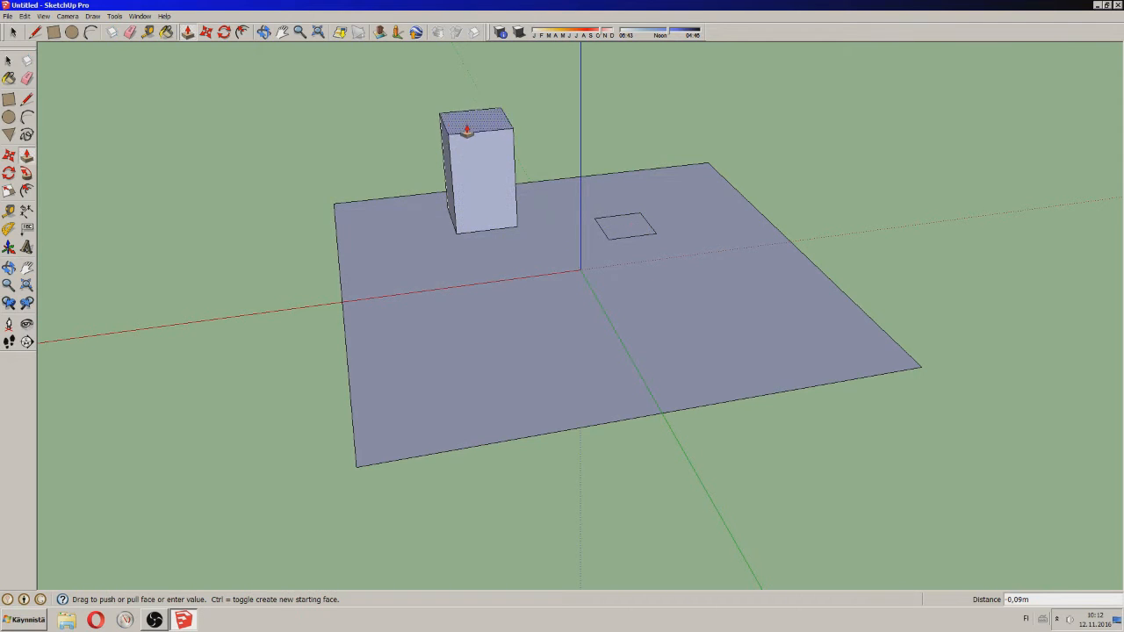
click(476, 149)
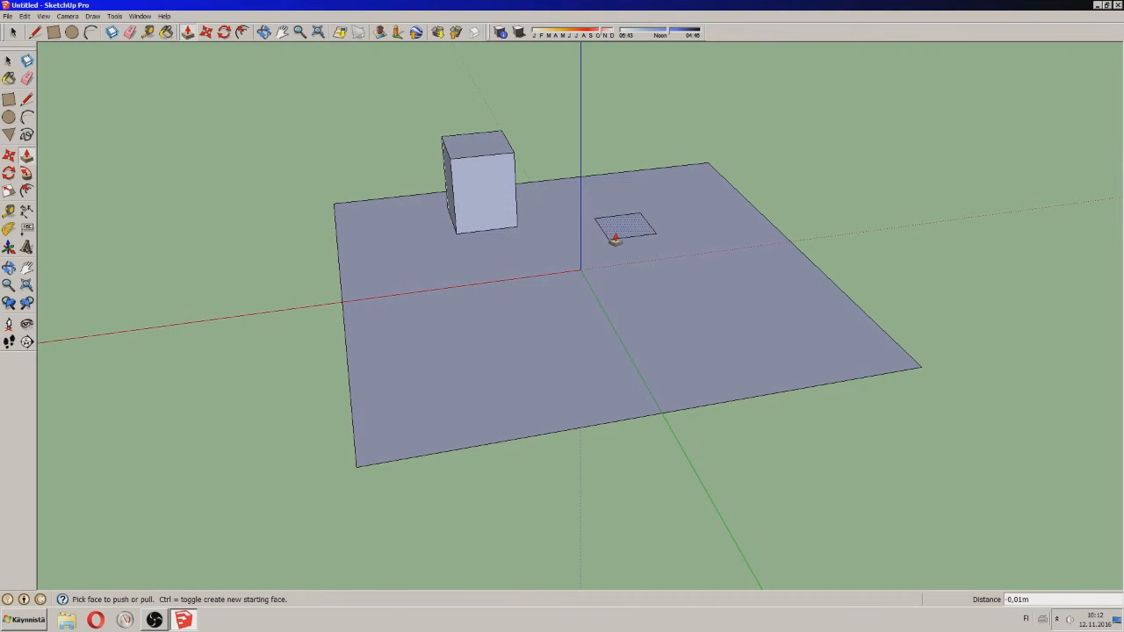
- Push the other square on the ground plane down about 0.17 m to form a recess
click(606, 237)
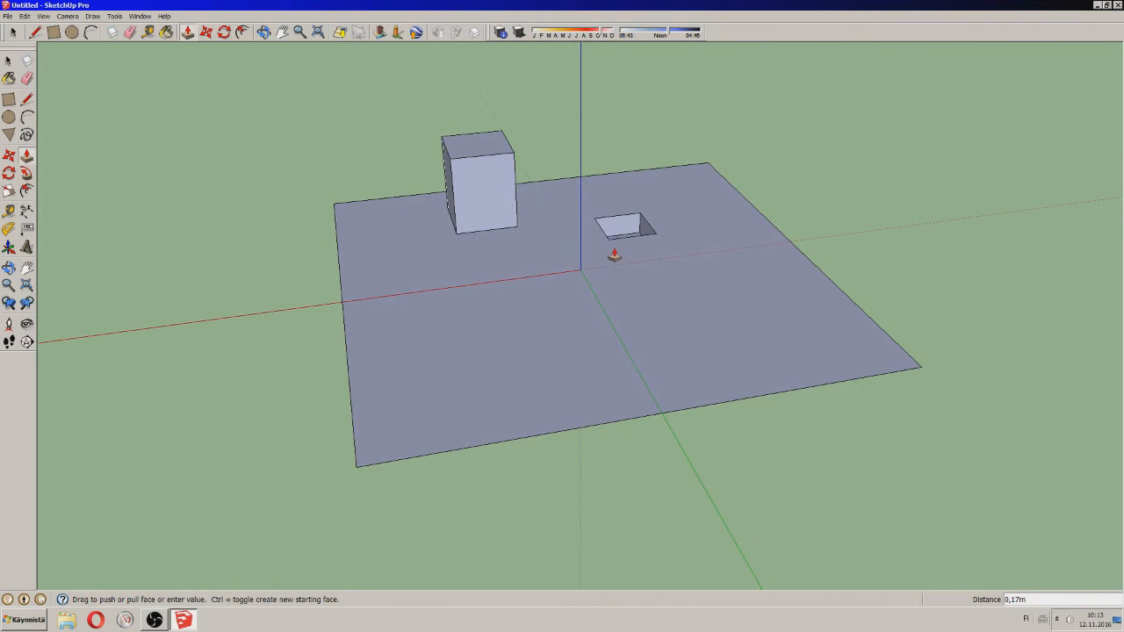
click(615, 257)
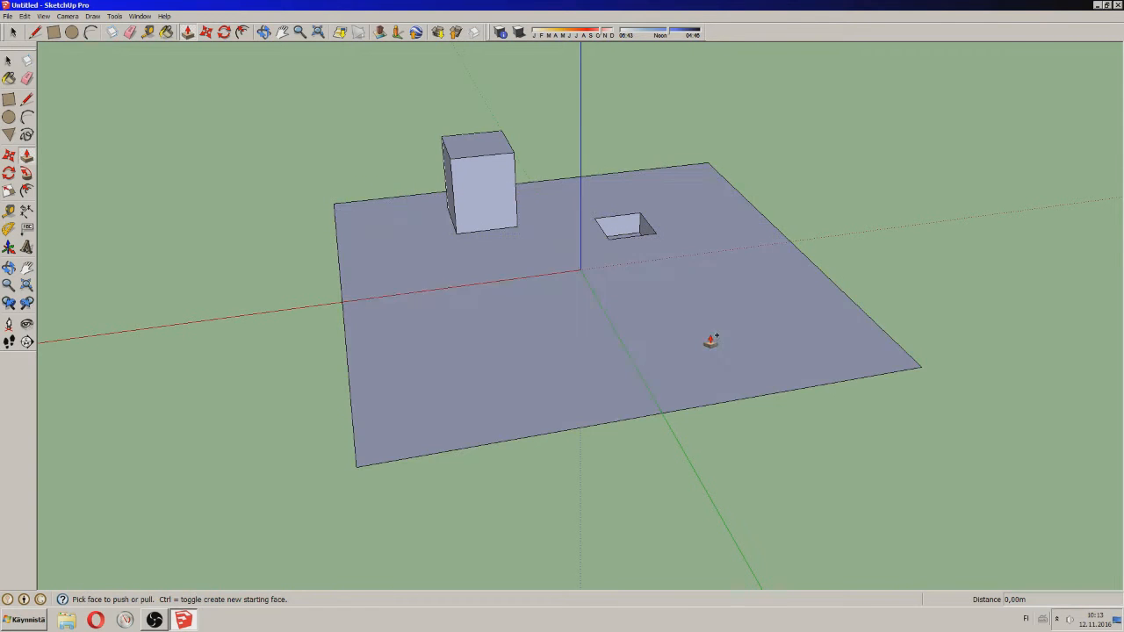
- Draw a narrow slanted strip across the box's side face and try to extrude it with Push/Pull
click(263, 32)
drag(562, 334, 532, 249)
drag(263, 53, 358, 85)
click(35, 33)
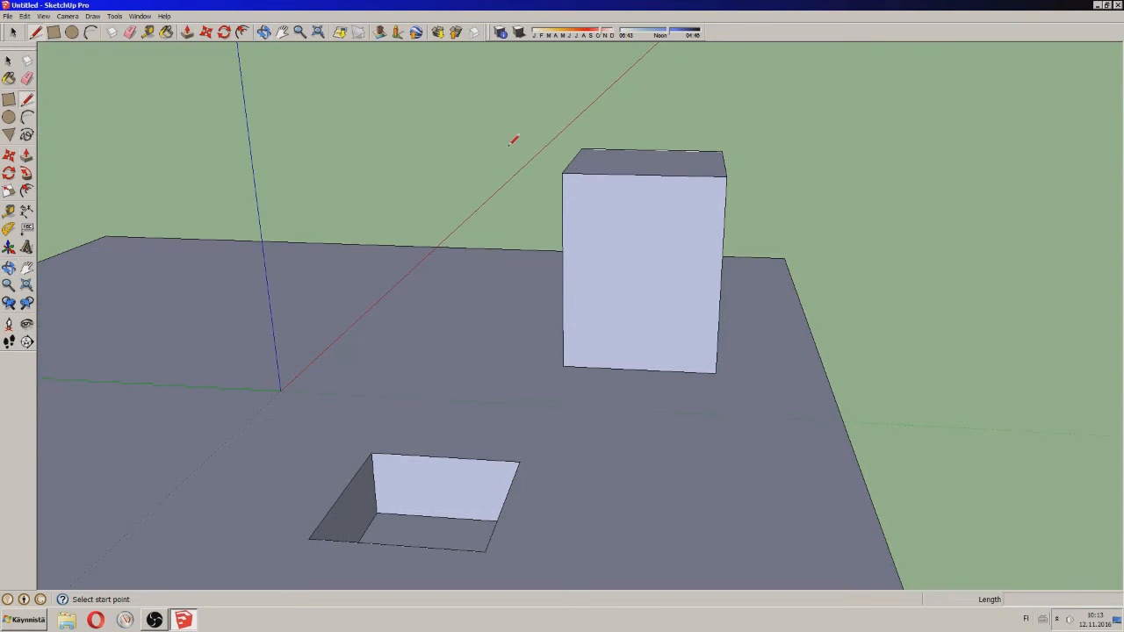
click(562, 229)
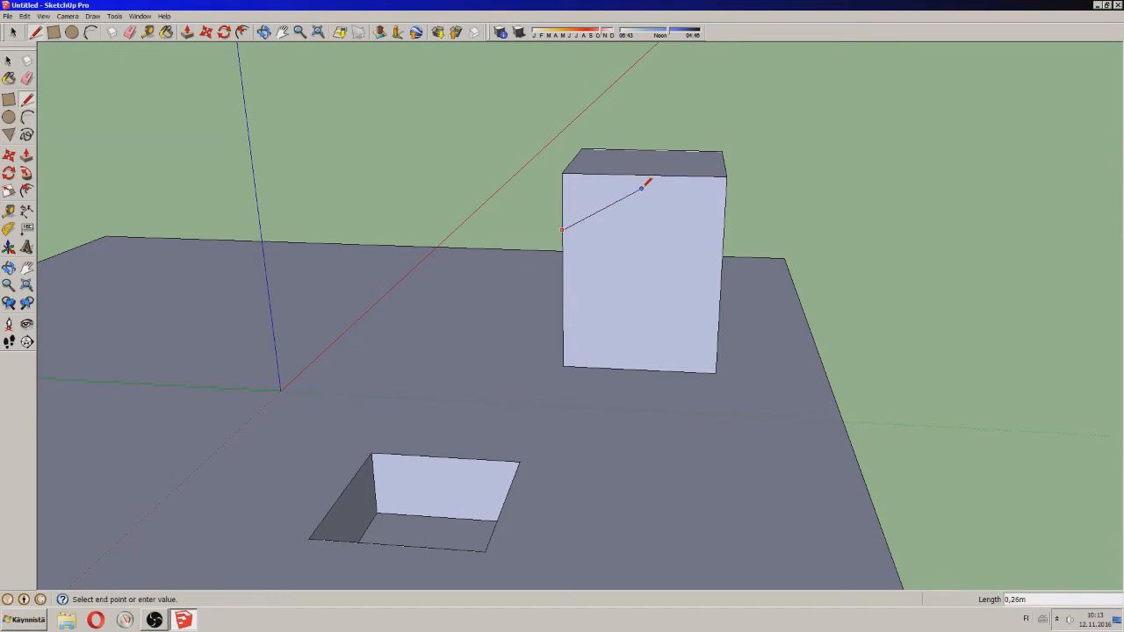
click(691, 202)
click(563, 229)
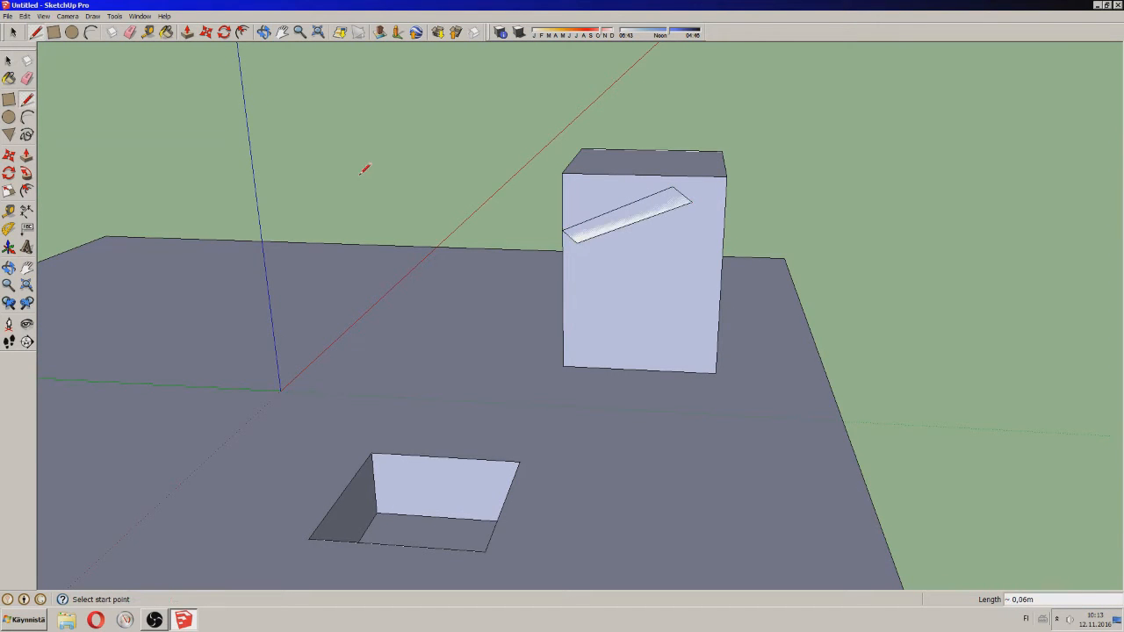
click(187, 31)
drag(623, 224, 688, 158)
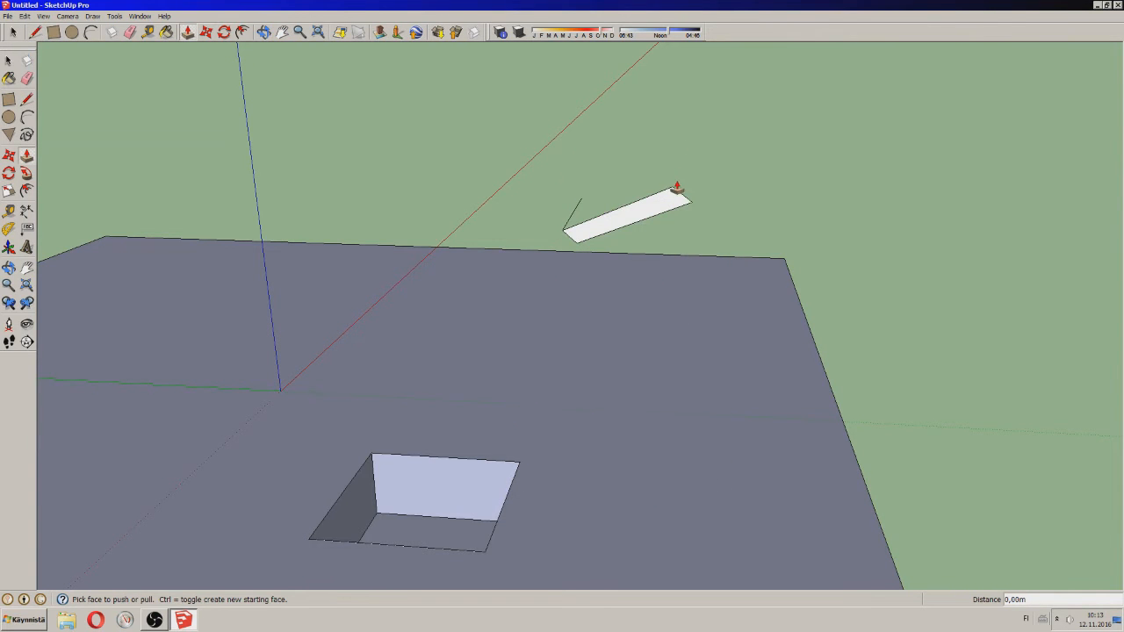
- Undo the strip's extrusion and its outline on the side of the box
click(263, 32)
drag(455, 168, 932, 145)
middle_drag(933, 145, 416, 266)
key(ctrl+z)
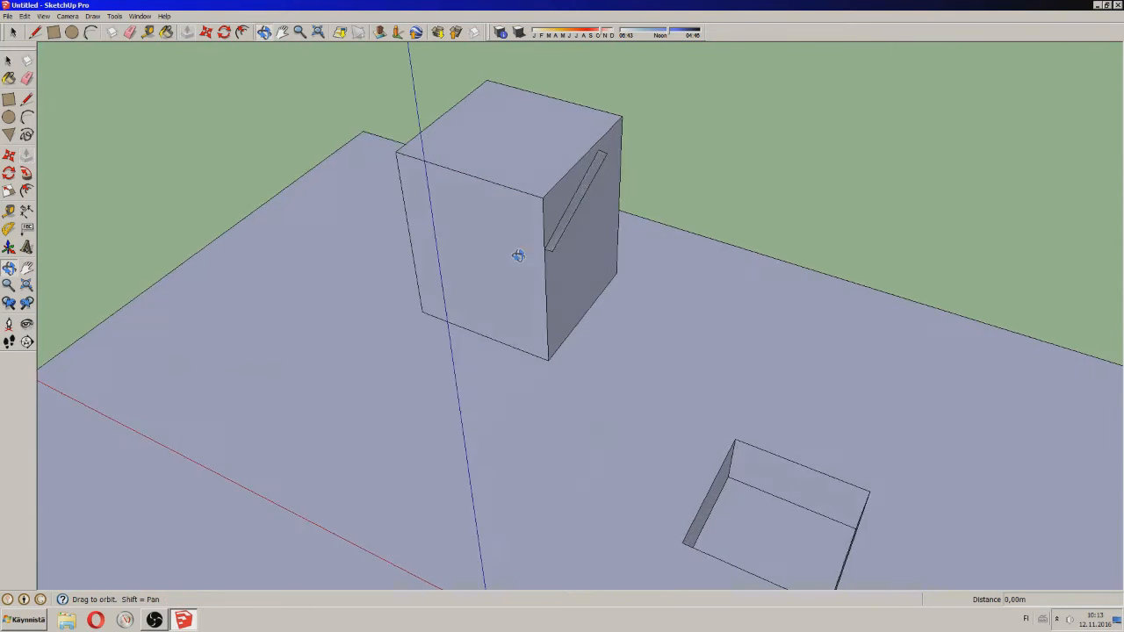
middle_drag(525, 251, 206, 193)
key(ctrl+z)
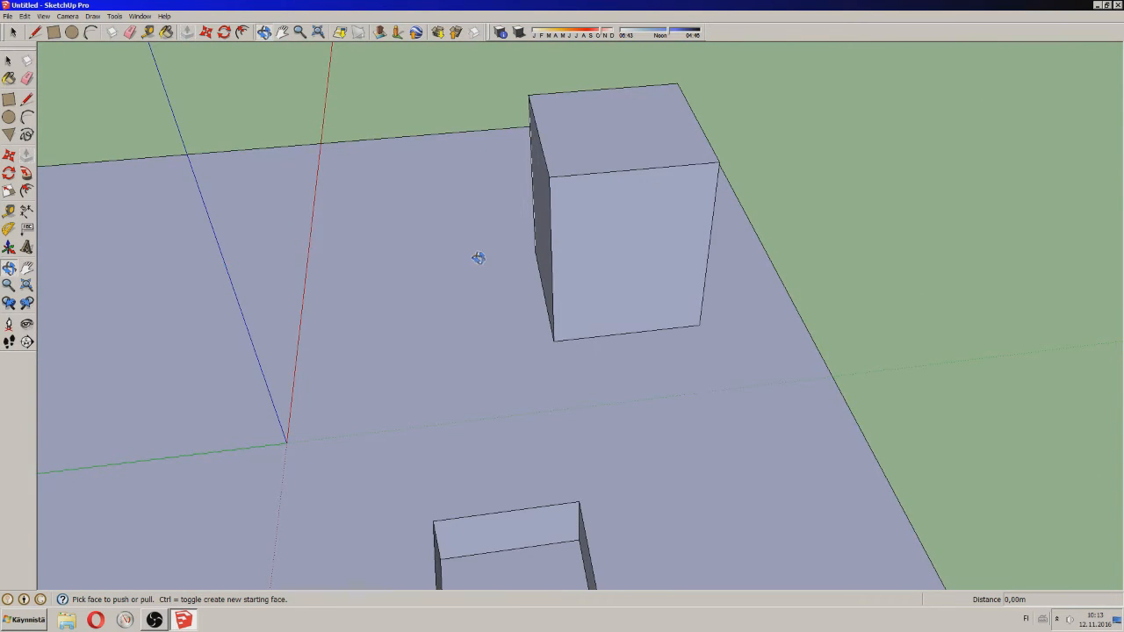
- Try deleting part of the box's side and undo the deletion
middle_drag(460, 269, 324, 55)
key(space)
click(564, 240)
key(Delete)
scroll(566, 231, down, 2)
key(ctrl+z)
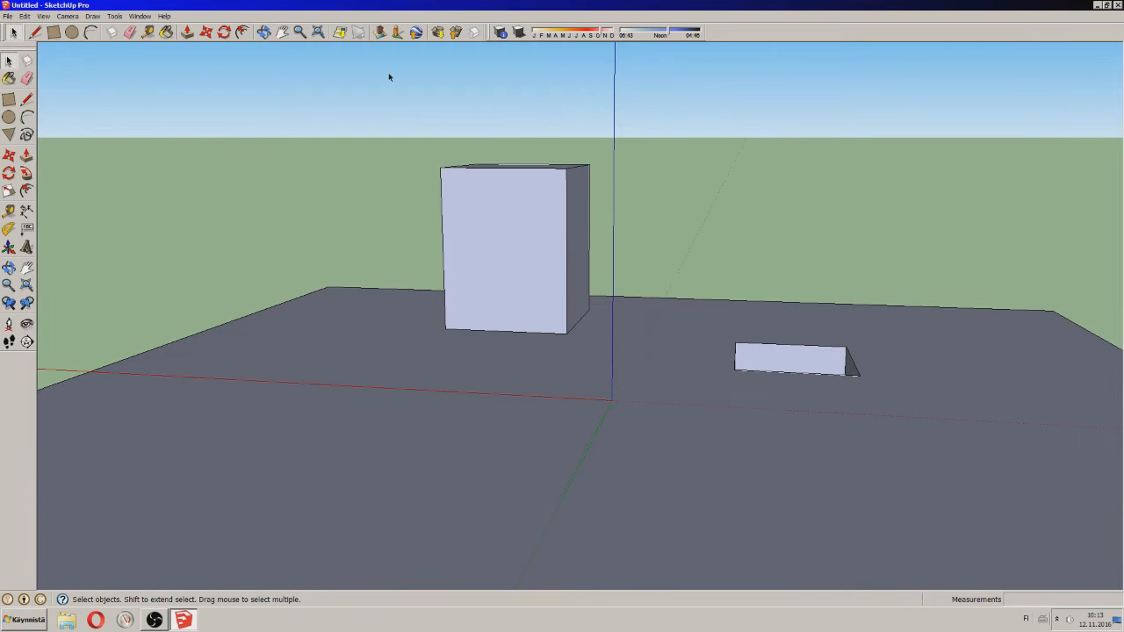
click(263, 32)
drag(360, 160, 512, 446)
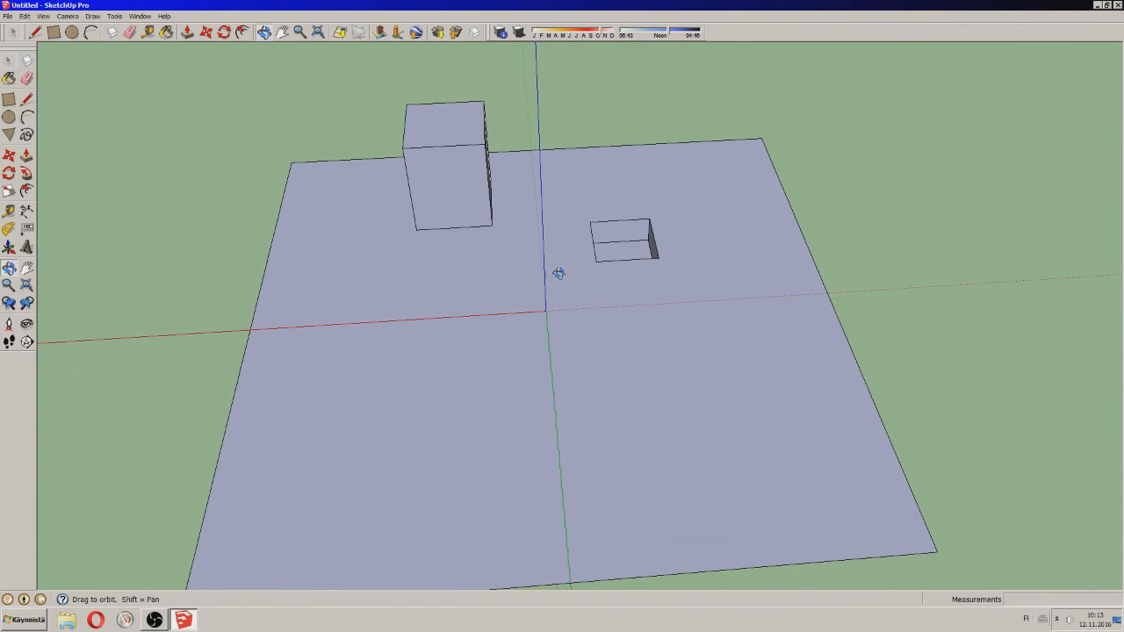
drag(537, 228, 506, 354)
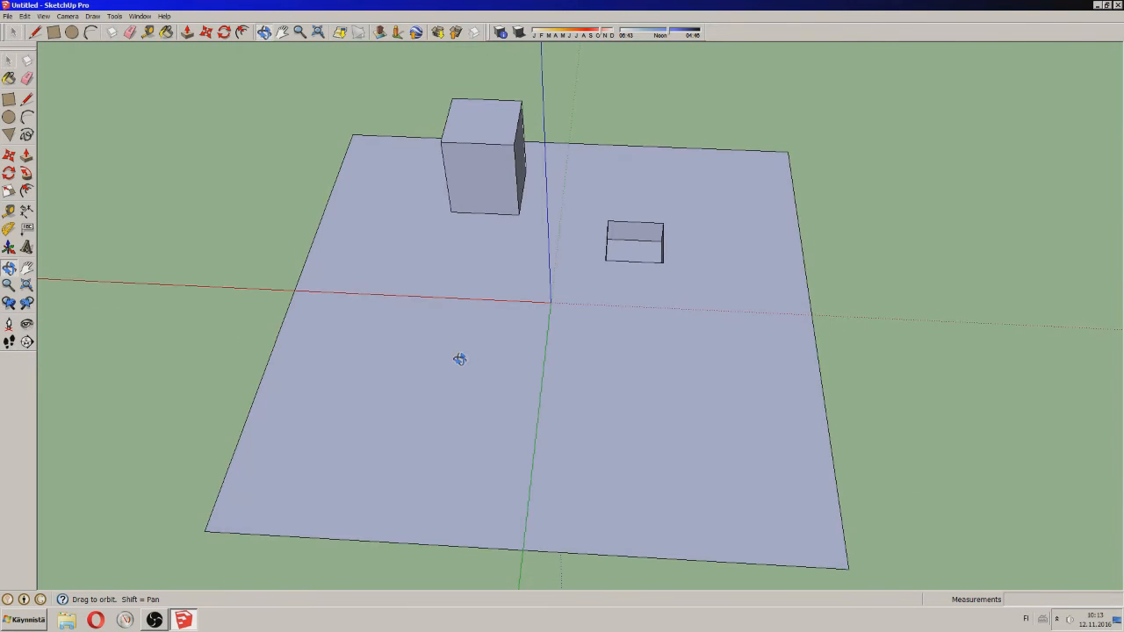
scroll(482, 338, up, 1)
scroll(470, 443, down, 2)
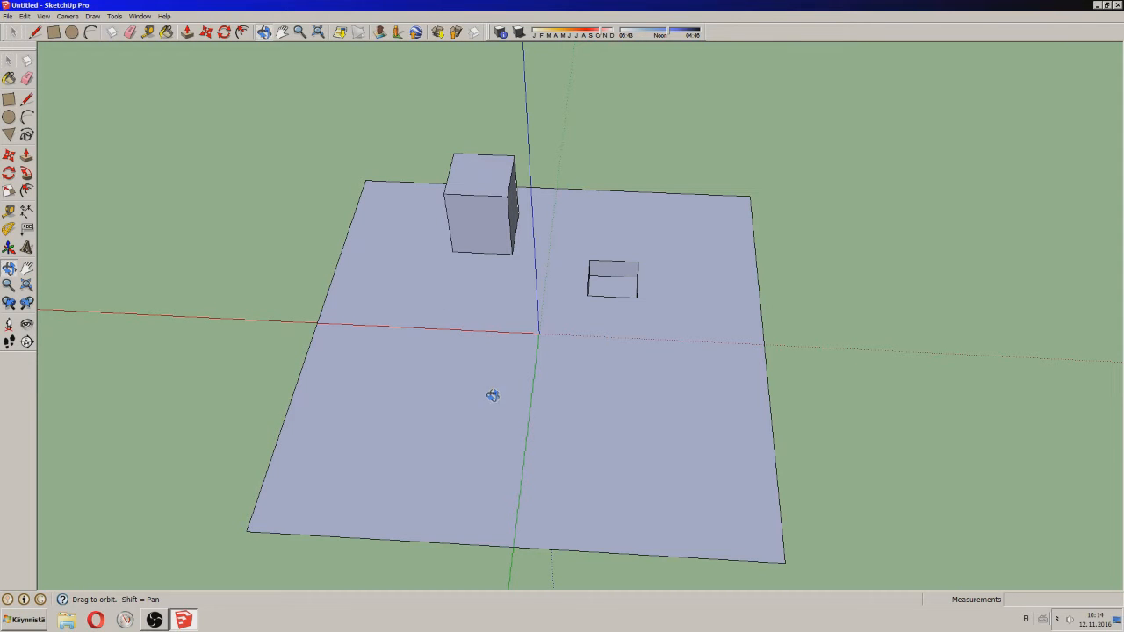
click(12, 33)
click(647, 461)
key(ctrl+t)
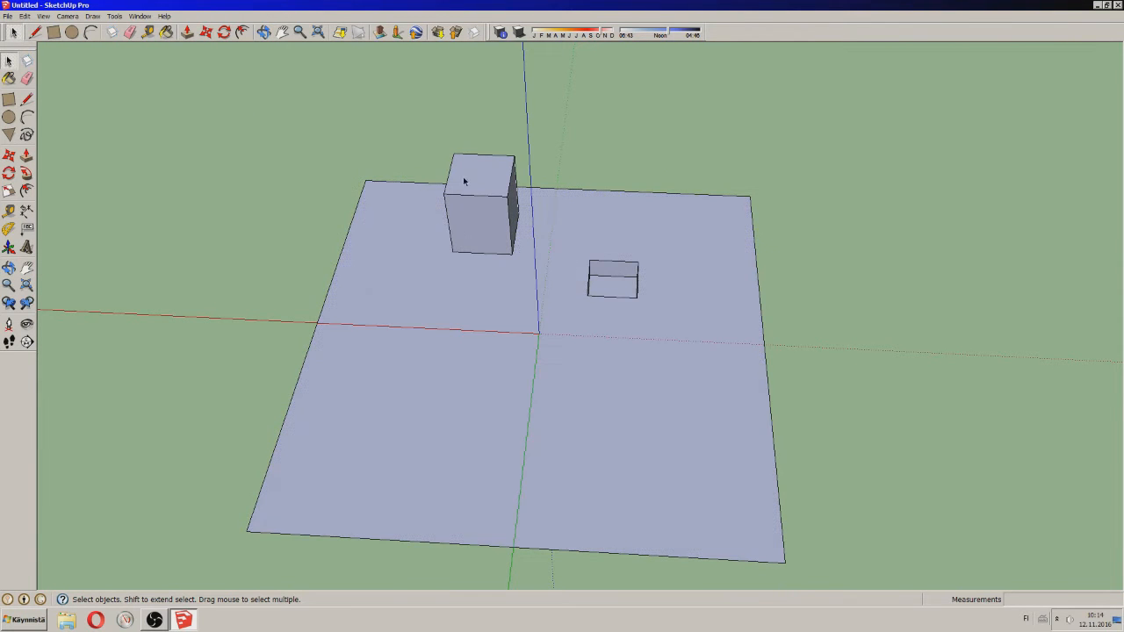
- Delete the large ground face and undo the deletion
click(262, 32)
drag(364, 188, 538, 263)
click(11, 34)
click(561, 382)
key(Delete)
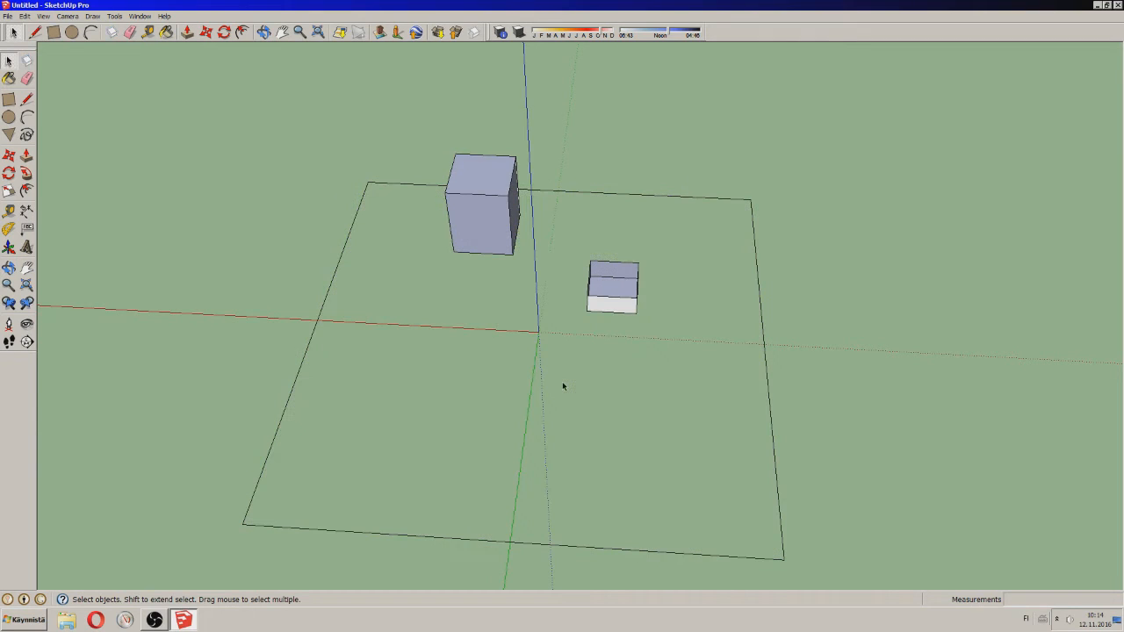
click(361, 207)
click(420, 361)
key(ctrl+z)
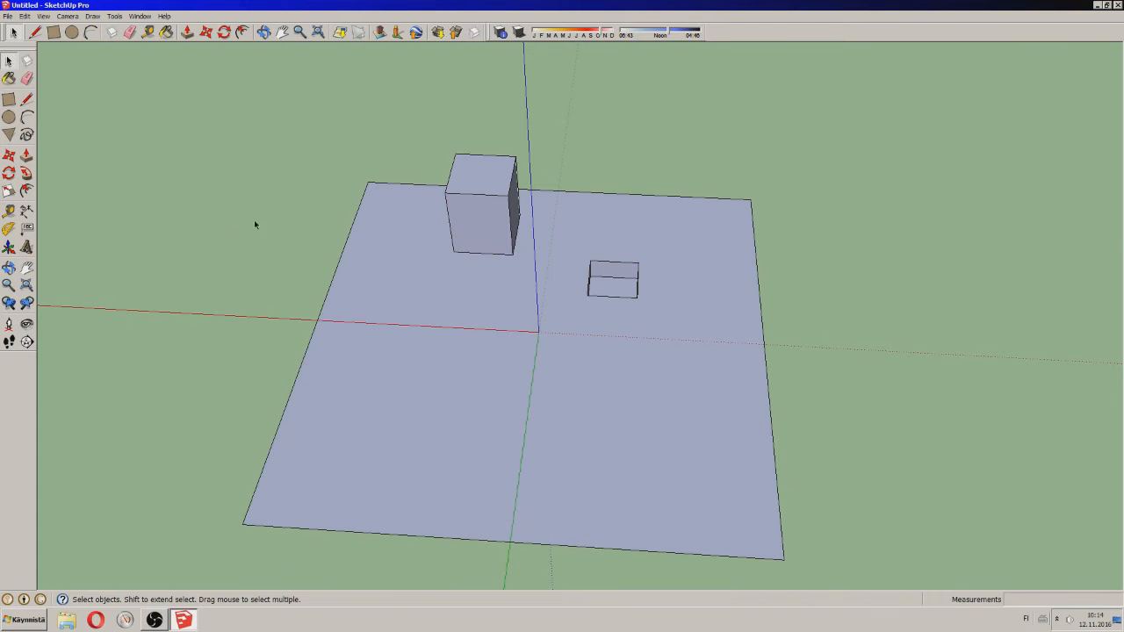
- Draw connected lines in the ground plane's front-left corner, linking the left edge, the corner and the front edge through two inner vertices
click(263, 32)
drag(489, 439, 561, 262)
drag(529, 152, 699, 490)
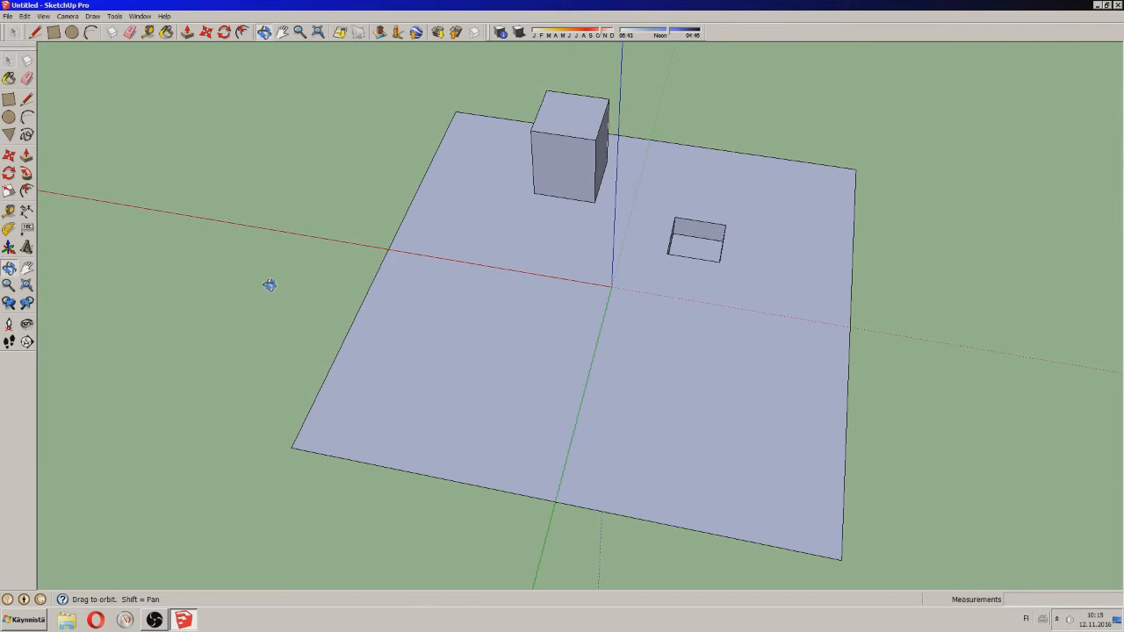
mouse_move(472, 309)
mouse_down()
mouse_move(647, 314)
mouse_move(526, 518)
mouse_move(158, 619)
mouse_up()
drag(286, 623, 215, 362)
click(35, 31)
click(314, 367)
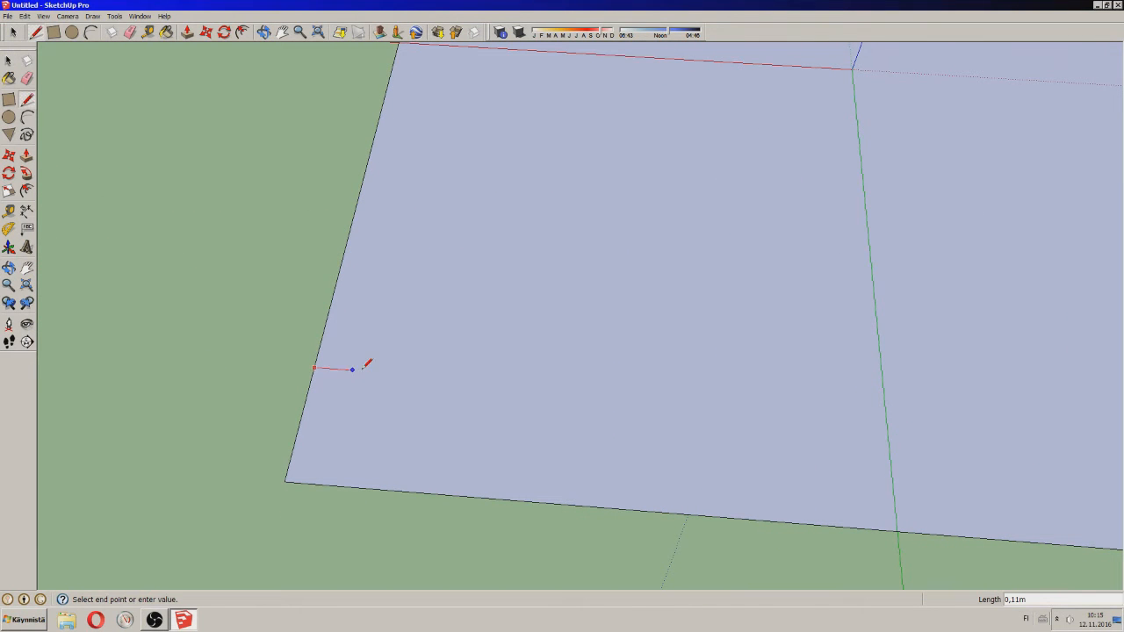
click(380, 409)
click(284, 481)
click(380, 409)
click(455, 415)
click(406, 492)
- Add a triangle from the second inner vertex and connect its lower outer point to the plane's front edge
click(455, 414)
click(547, 459)
click(526, 501)
click(547, 459)
click(541, 375)
click(456, 415)
- Draw a second triangle adjoining the first one, sharing its upper outer point and the central inner vertex
click(263, 32)
drag(576, 341, 311, 208)
click(36, 31)
click(532, 368)
click(467, 340)
click(442, 390)
- Draw a line outward from the second triangle's tip and undo it
click(467, 339)
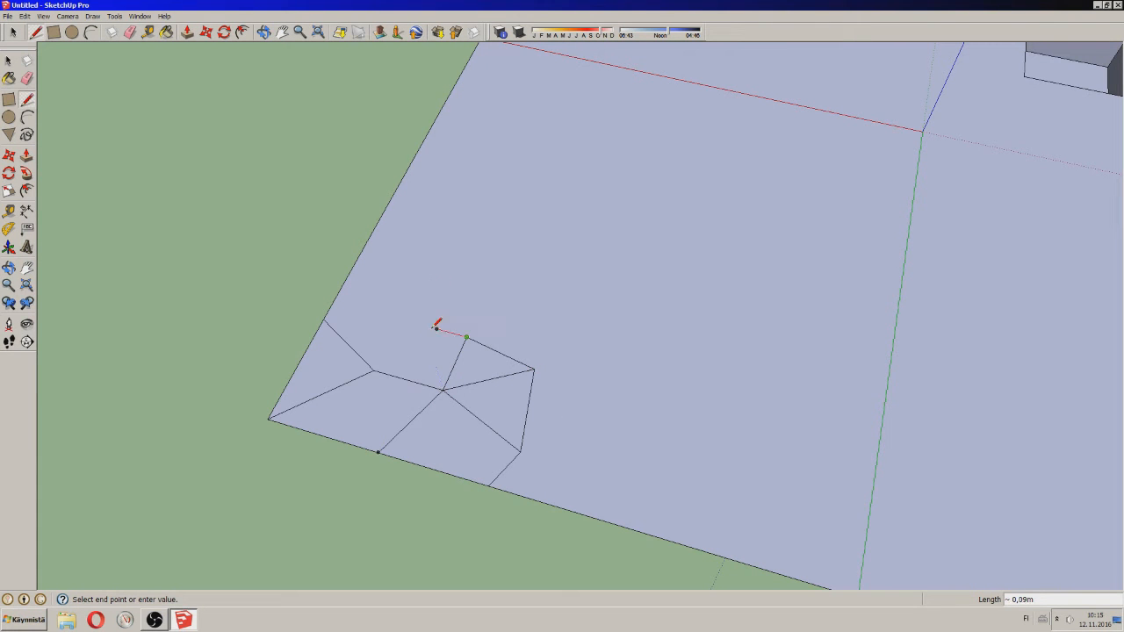
click(416, 299)
click(265, 32)
drag(615, 421, 530, 426)
key(ctrl+z)
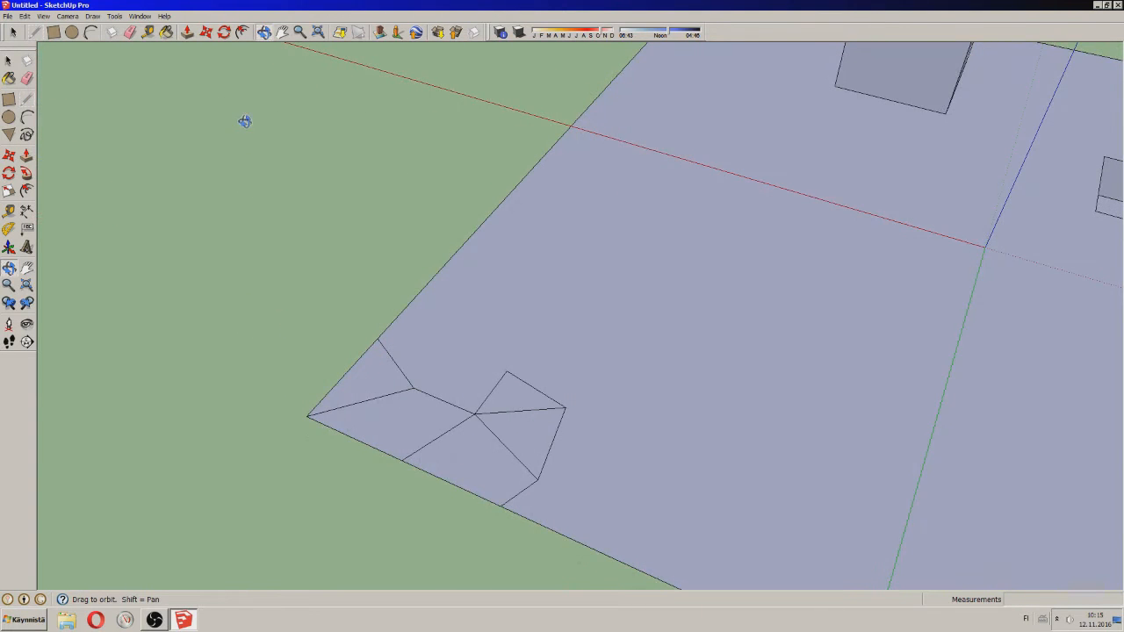
- Connect the left inner vertex to a new outer vertex and link that to the second triangle's tip and the plane's left edge
click(35, 32)
click(415, 387)
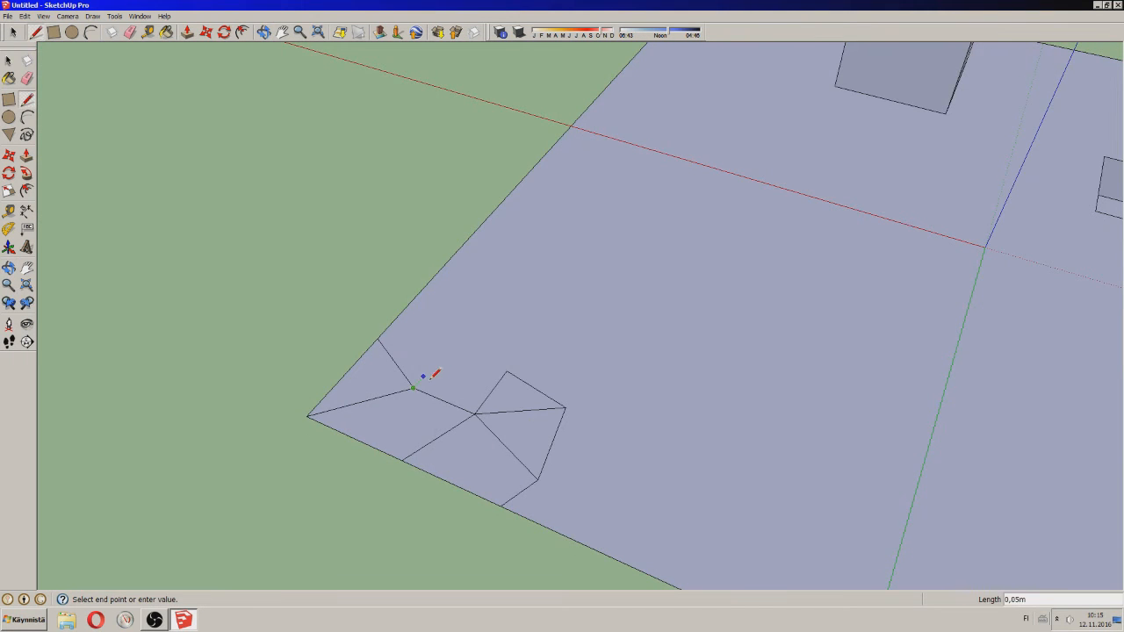
scroll(463, 355, up, 5)
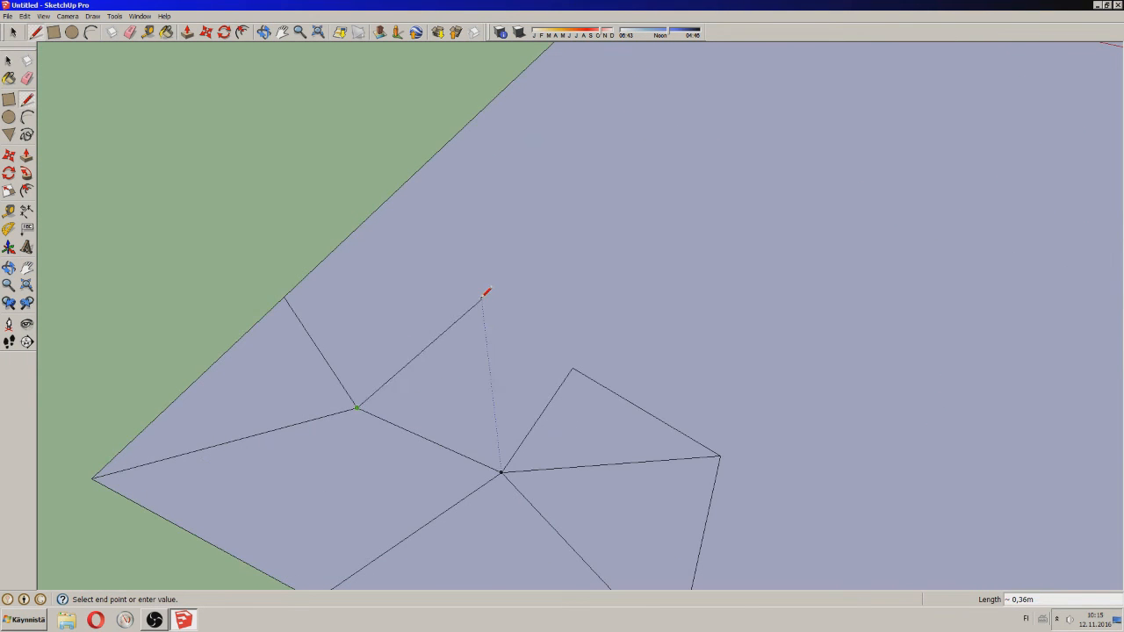
click(526, 316)
click(573, 367)
click(526, 316)
click(285, 299)
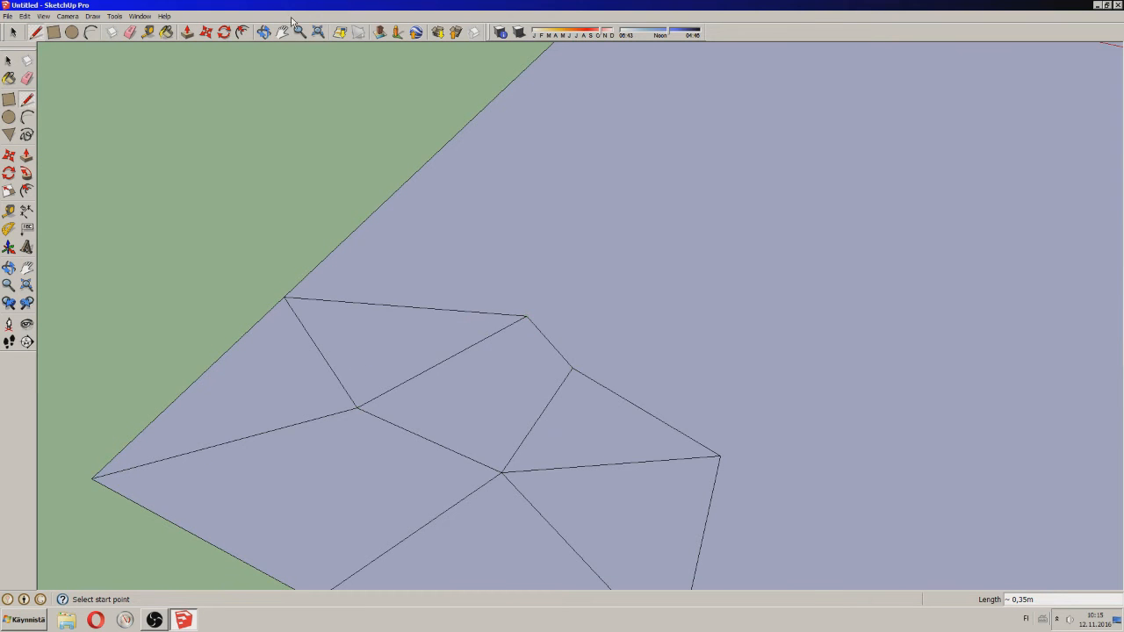
- Split the two four-sided mesh faces along the plane's front edge into triangles with diagonals from their shared edge vertex
click(264, 31)
scroll(518, 217, down, 3)
drag(849, 354, 299, 447)
scroll(602, 459, down, 2)
drag(602, 459, 645, 391)
scroll(546, 337, up, 5)
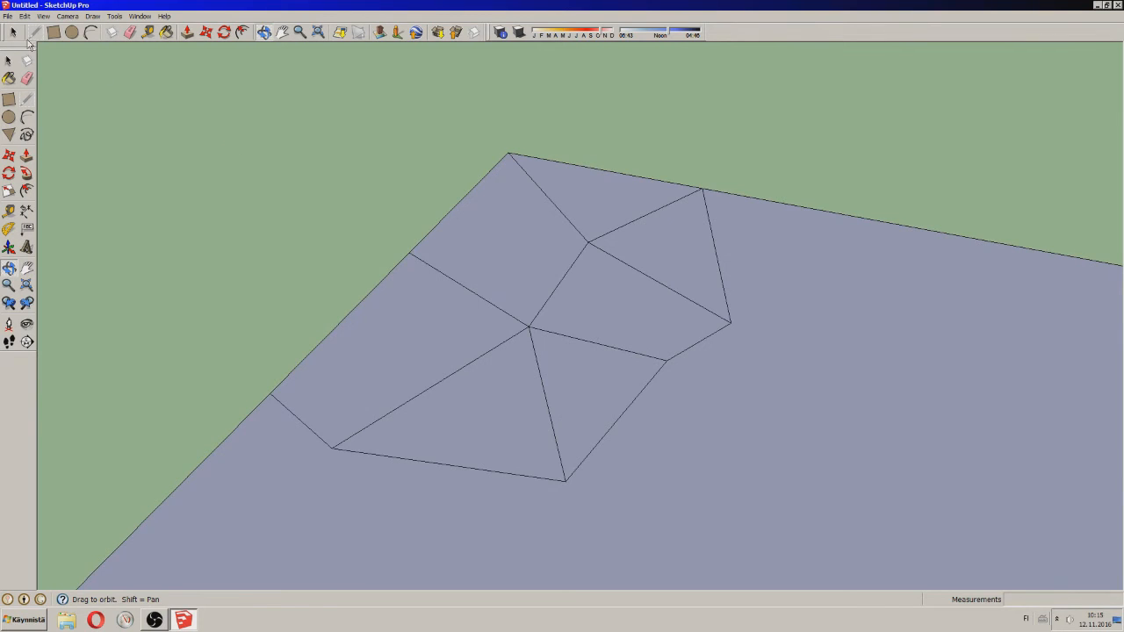
key(l)
click(409, 252)
click(587, 242)
click(332, 447)
click(409, 253)
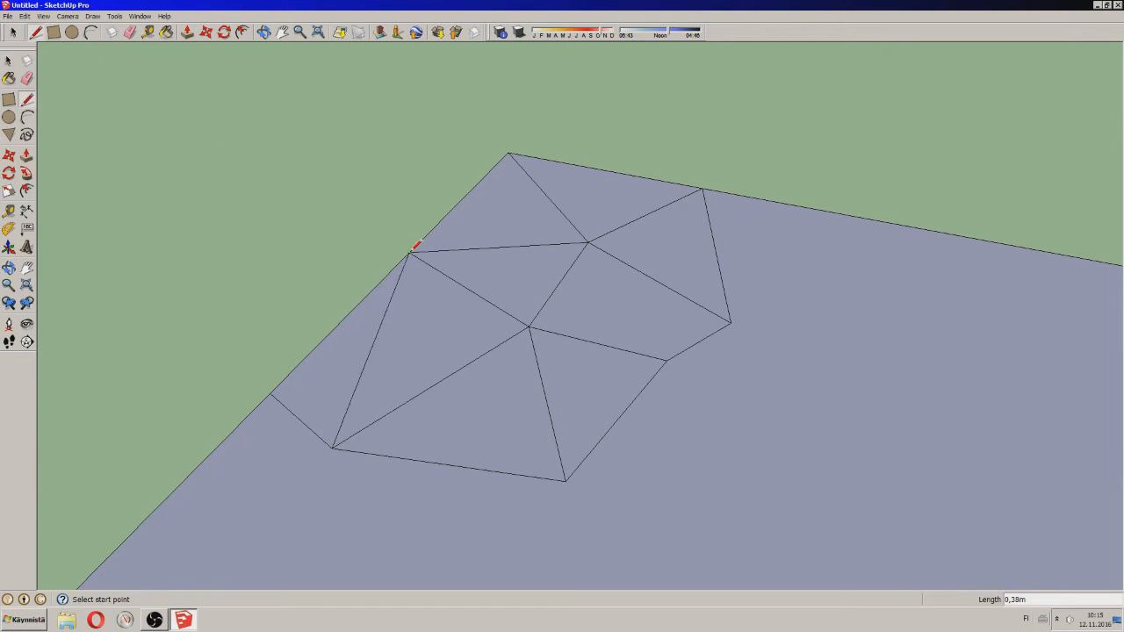
- Raise the ground plane's corner vertex with the Move tool to form a peak
click(263, 33)
drag(561, 373, 601, 437)
scroll(644, 452, up, 3)
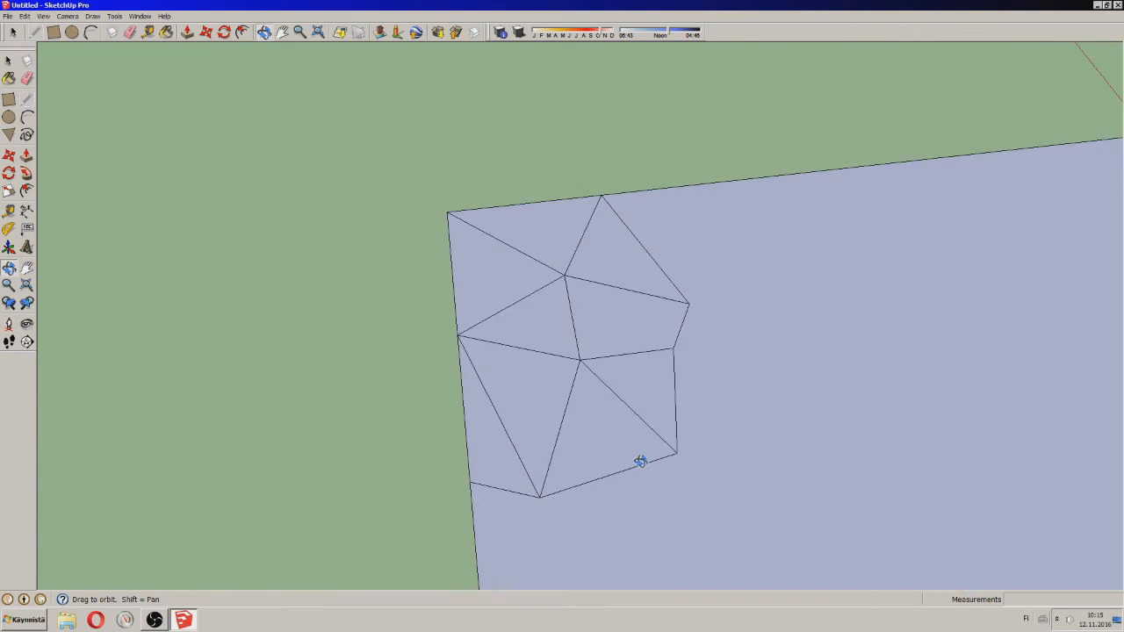
drag(647, 444, 499, 289)
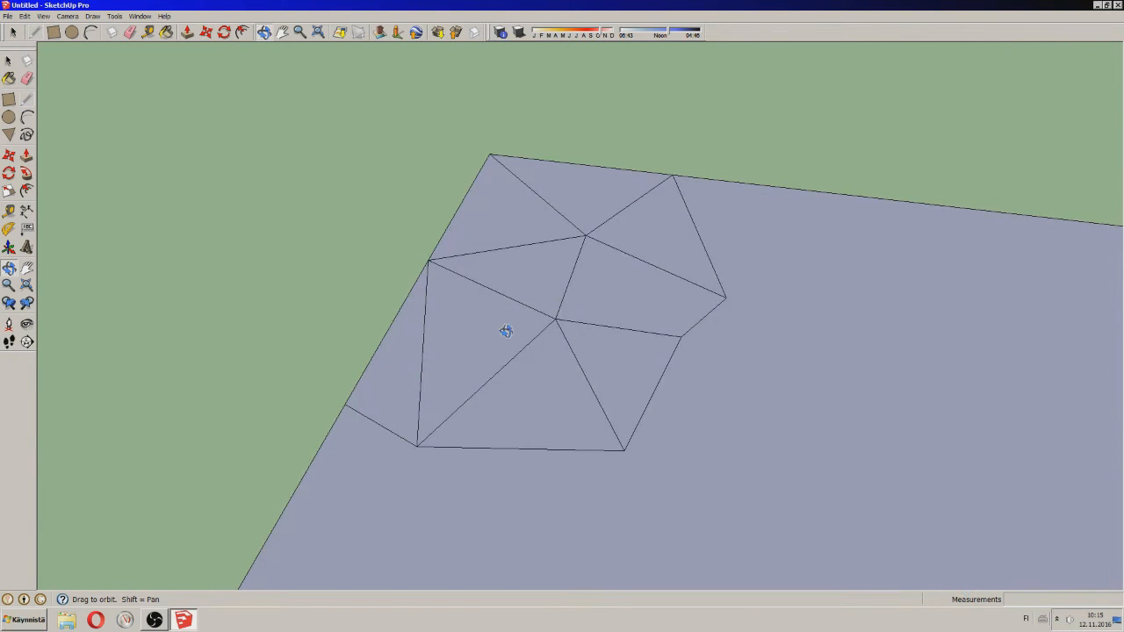
click(205, 32)
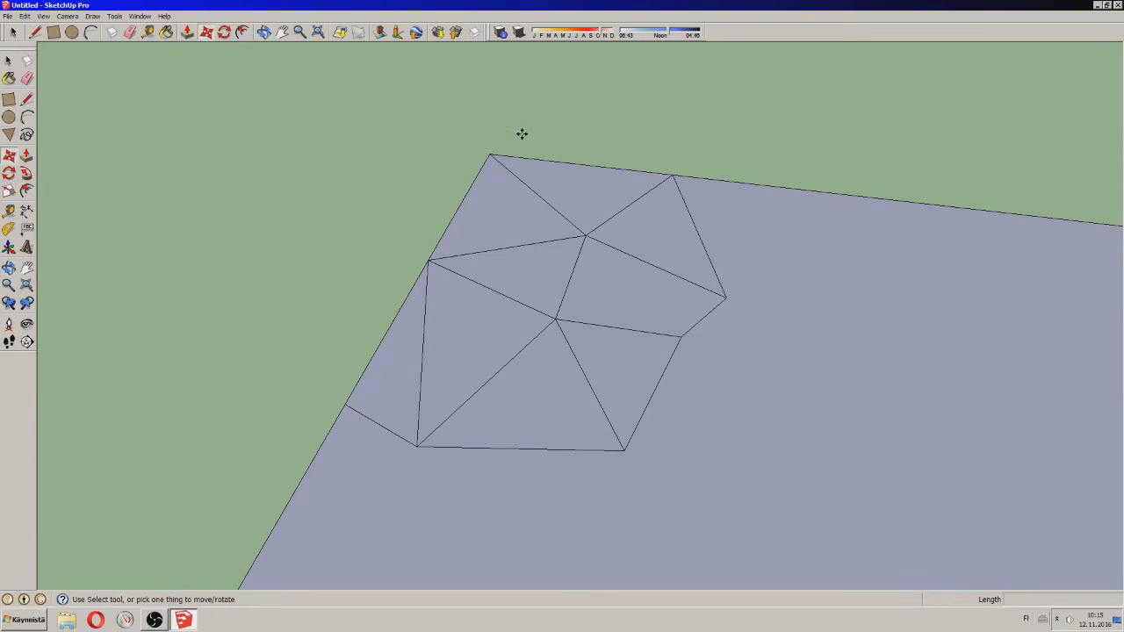
click(488, 150)
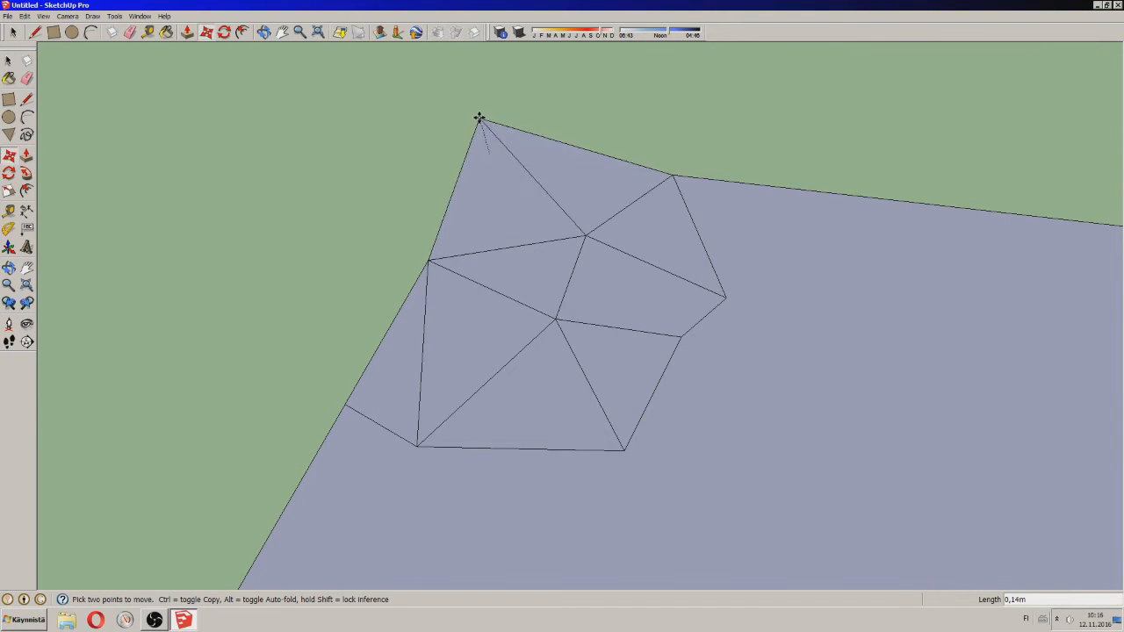
click(482, 73)
- Raise the edge vertex next to the peak and lift the nearest inner vertex by about 0.02 m
click(429, 259)
click(419, 195)
click(585, 234)
click(575, 207)
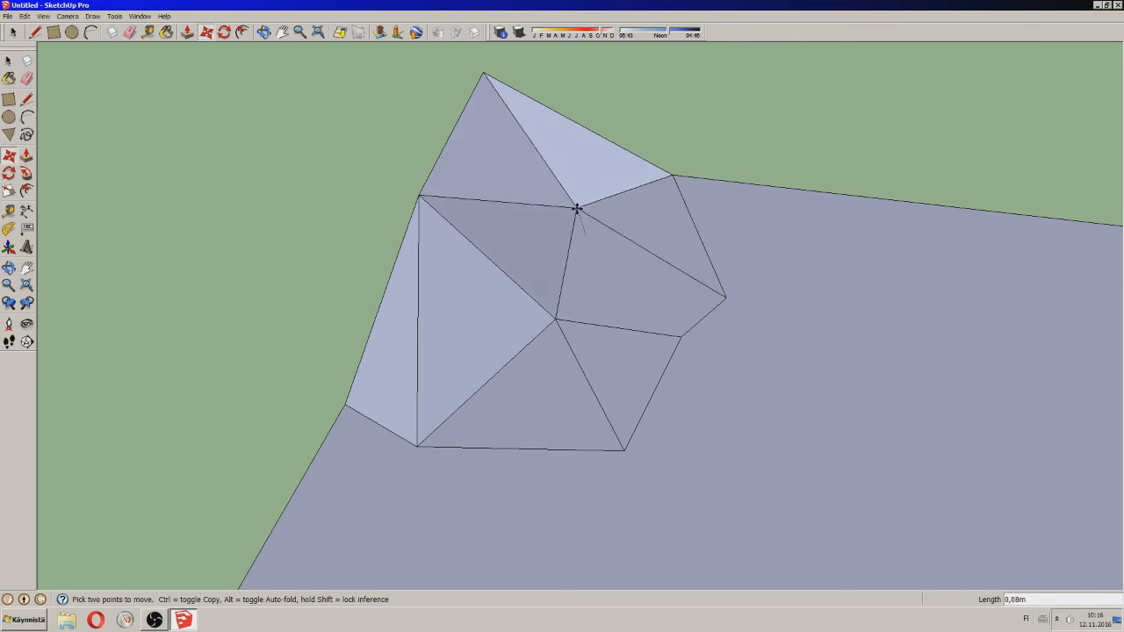
click(587, 229)
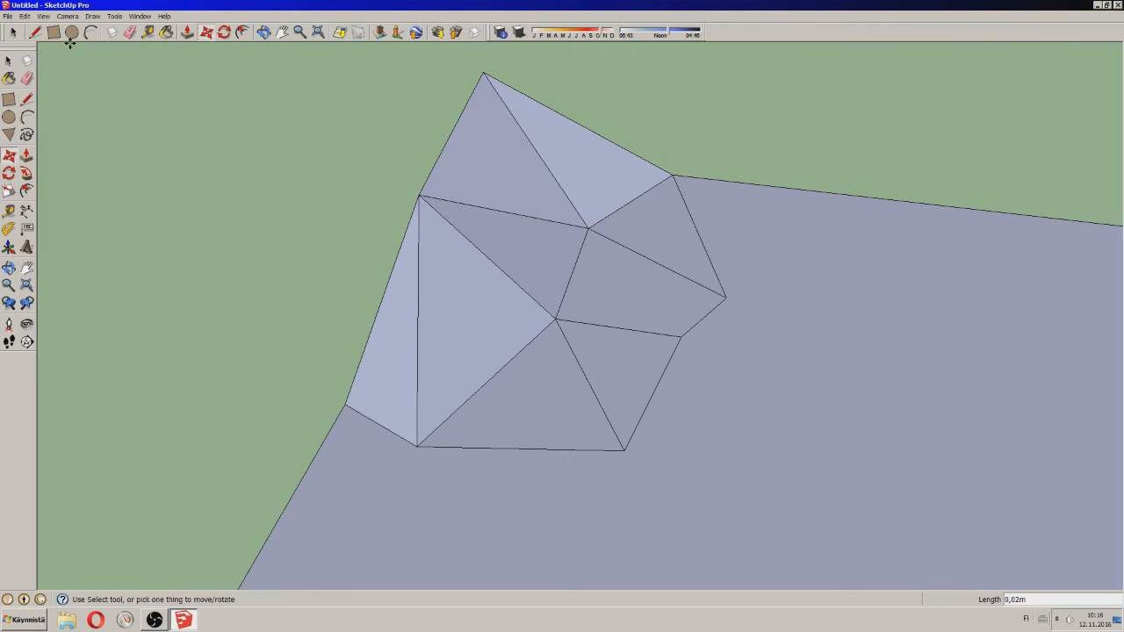
- Split the remaining four-sided mesh face with a diagonal from its outer vertex to the slightly raised inner vertex
click(35, 32)
click(680, 336)
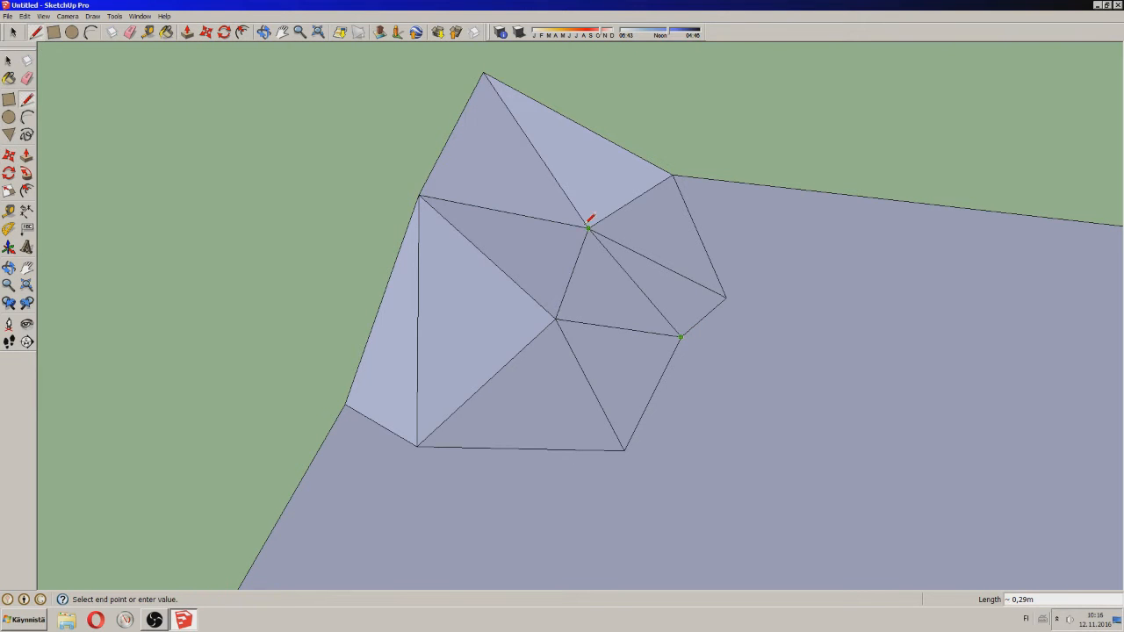
click(209, 32)
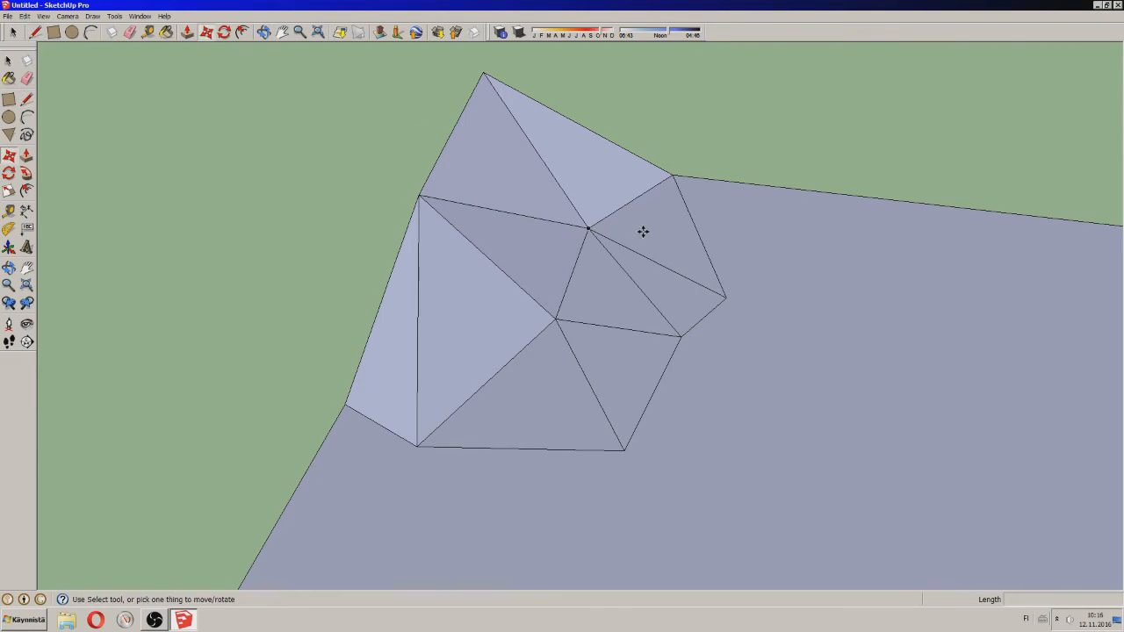
- Raise the mesh's two inner vertices vertically with the Move tool, the second one by about 0.04 m
click(588, 229)
click(554, 297)
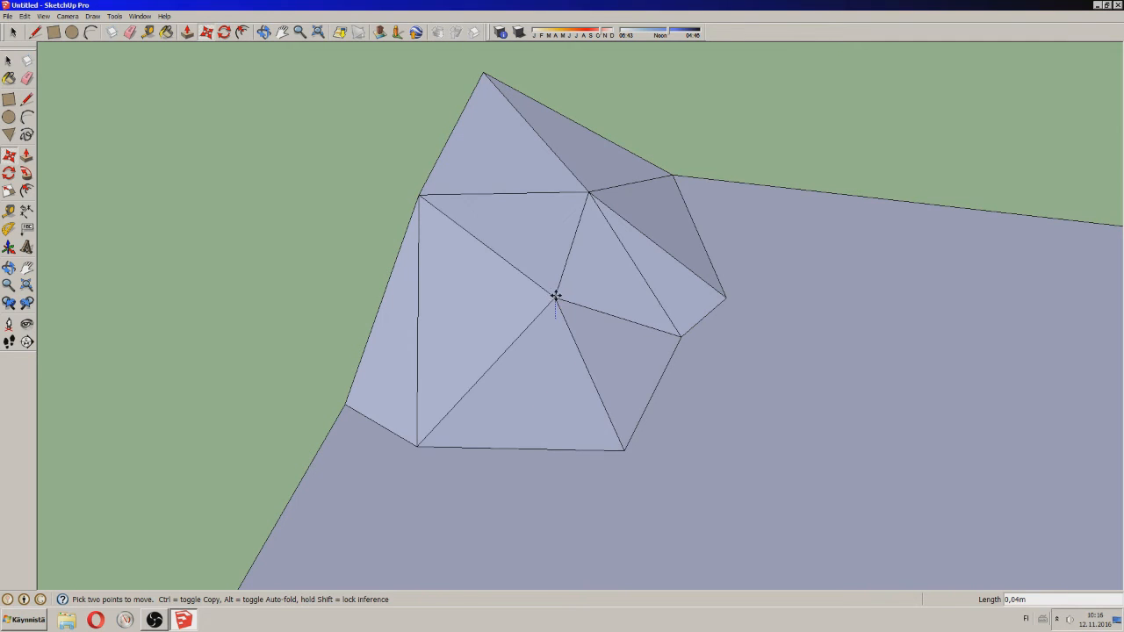
key(o)
drag(501, 296, 559, 472)
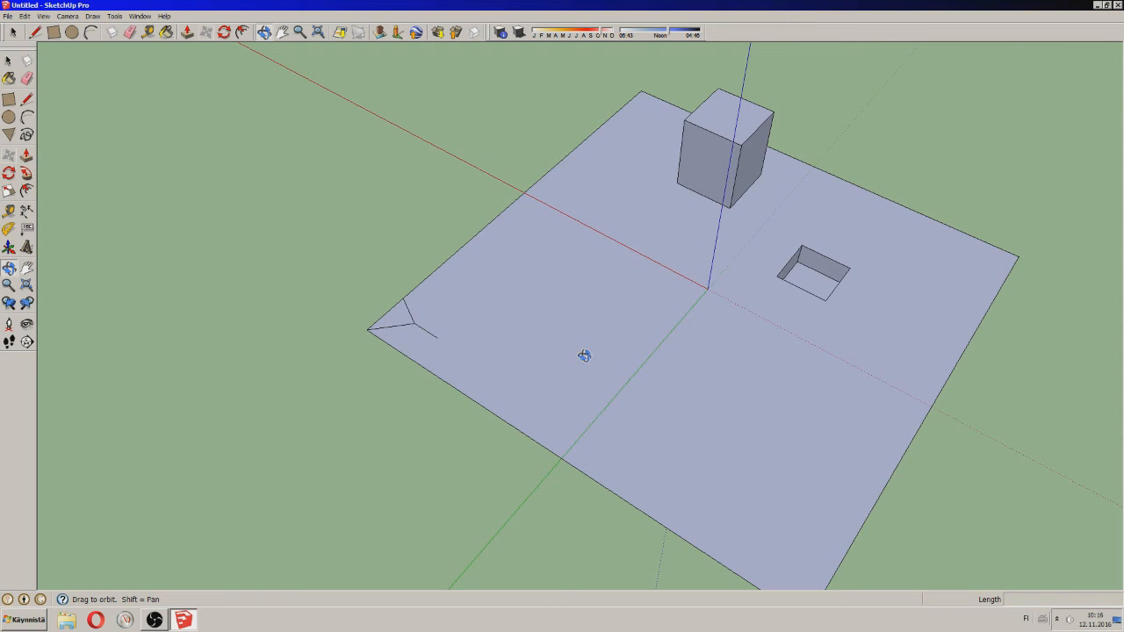
- Draw a loose line about 1 m long in the empty space behind the box
drag(503, 350, 439, 321)
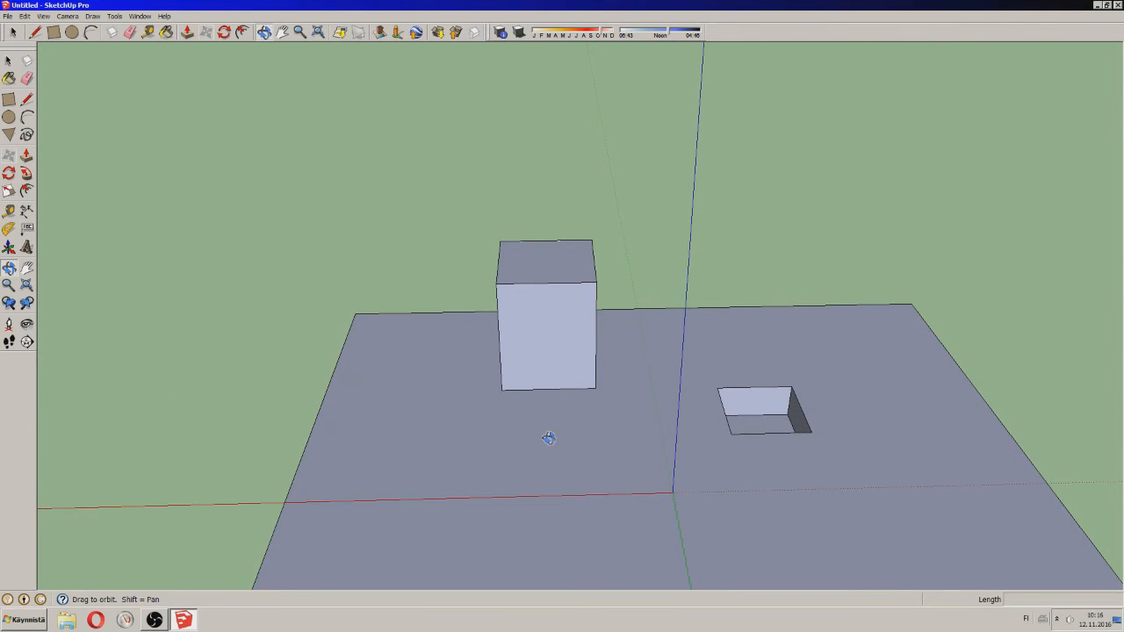
drag(465, 411, 497, 423)
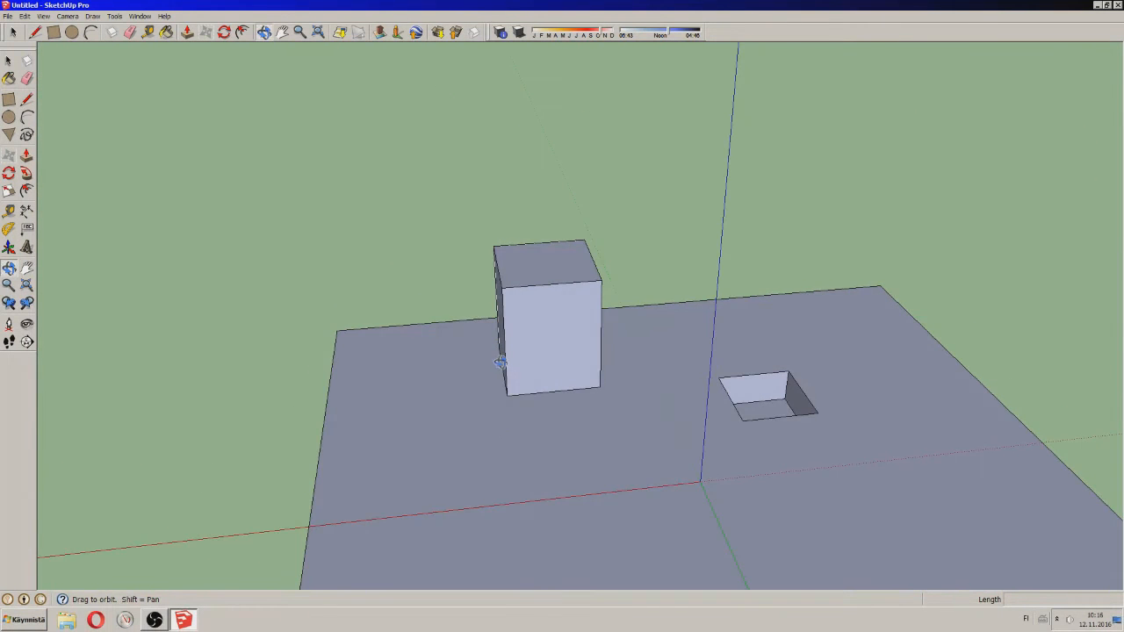
drag(501, 274, 592, 452)
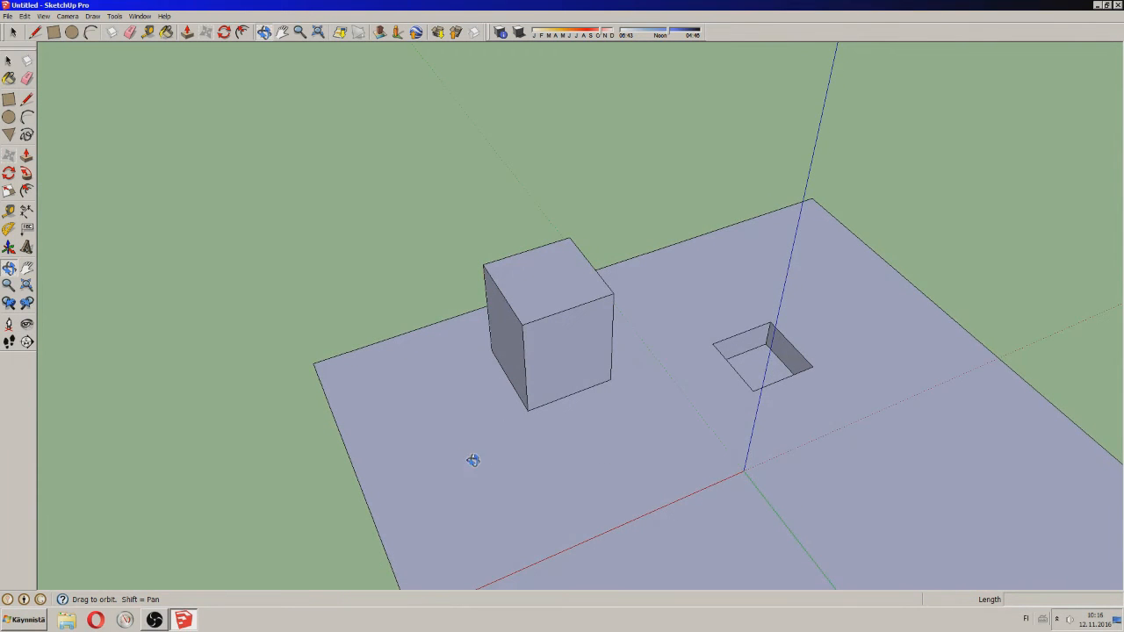
click(40, 37)
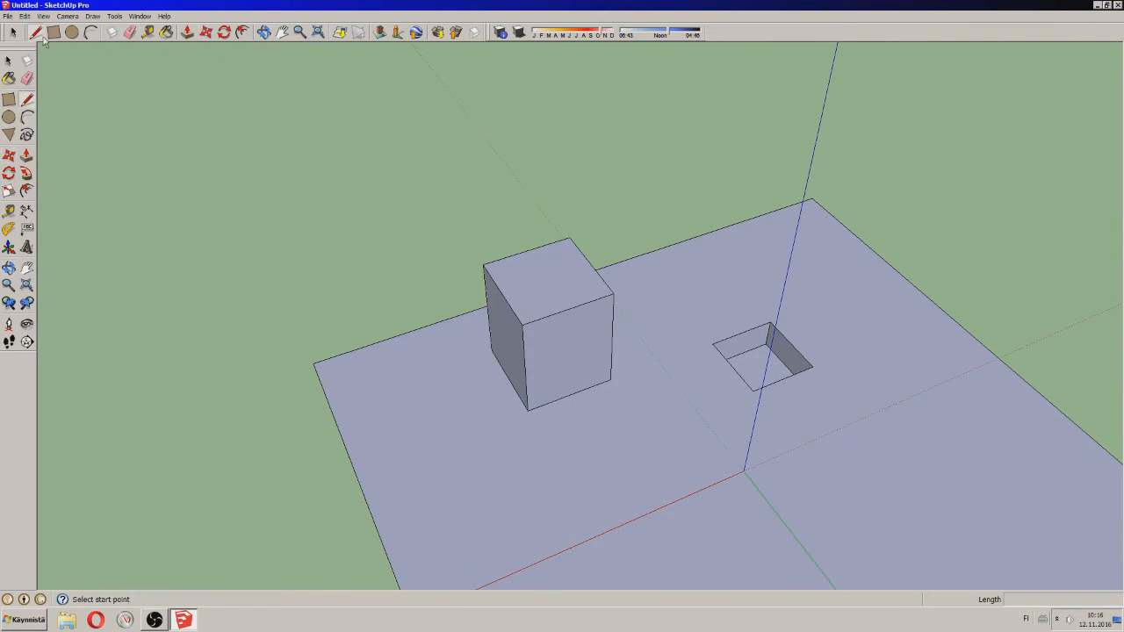
click(399, 177)
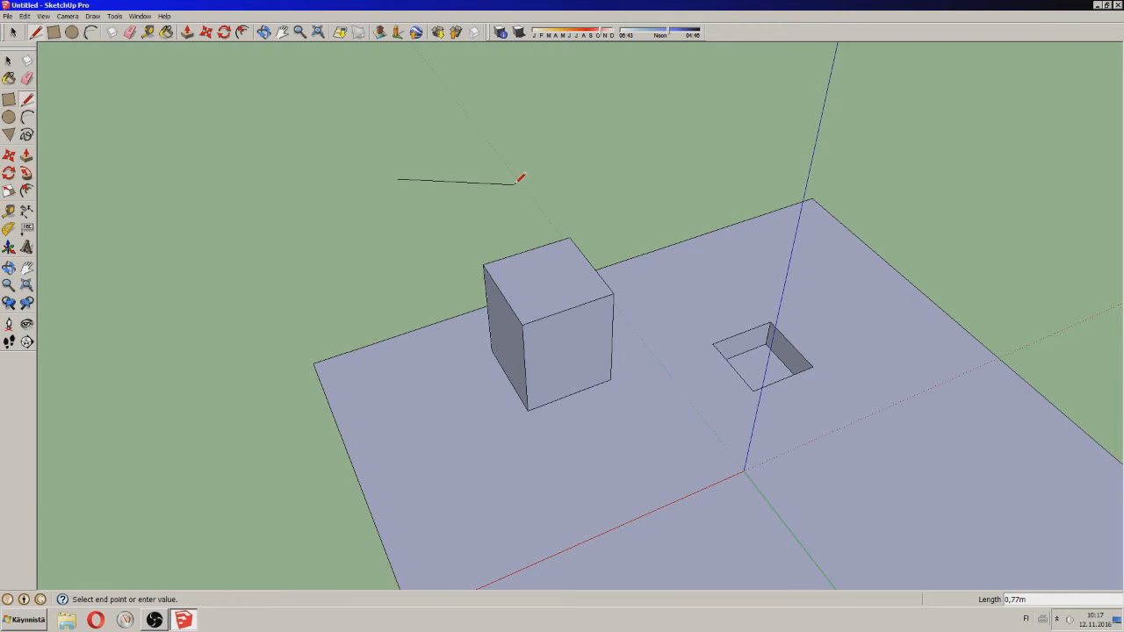
scroll(520, 178, down, 6)
scroll(528, 175, down, 4)
scroll(530, 235, up, 3)
scroll(518, 466, down, 2)
scroll(527, 459, up, 5)
scroll(389, 556, down, 3)
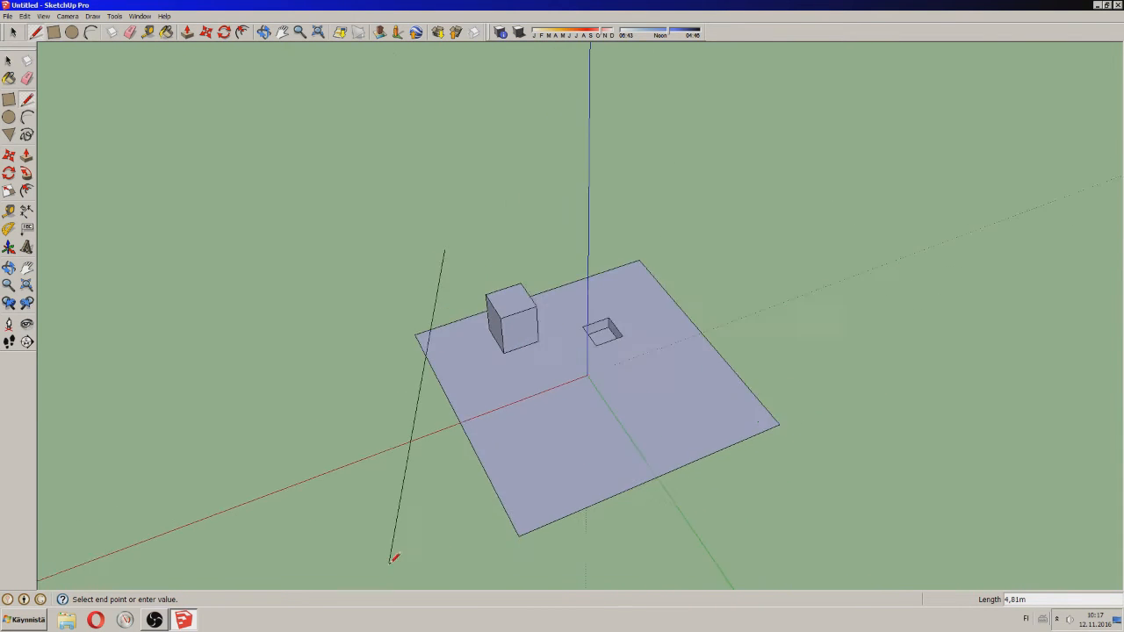
scroll(516, 201, up, 4)
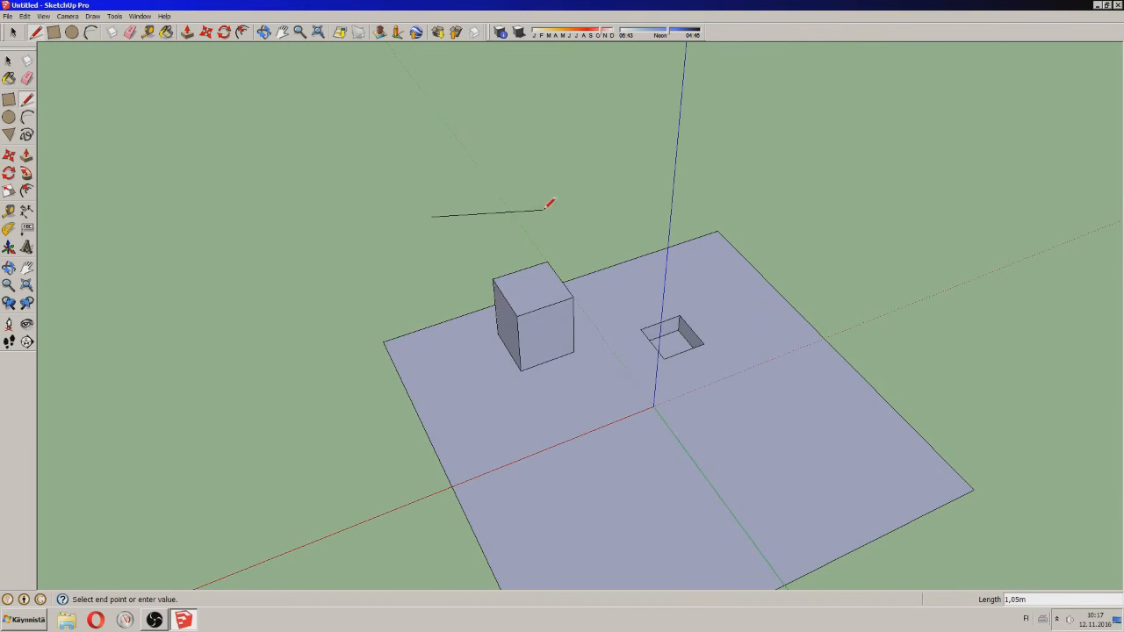
scroll(544, 209, down, 2)
- Draw a very large rectangle extending across the ground plane, inspect it from another angle and undo it
key(r)
click(176, 150)
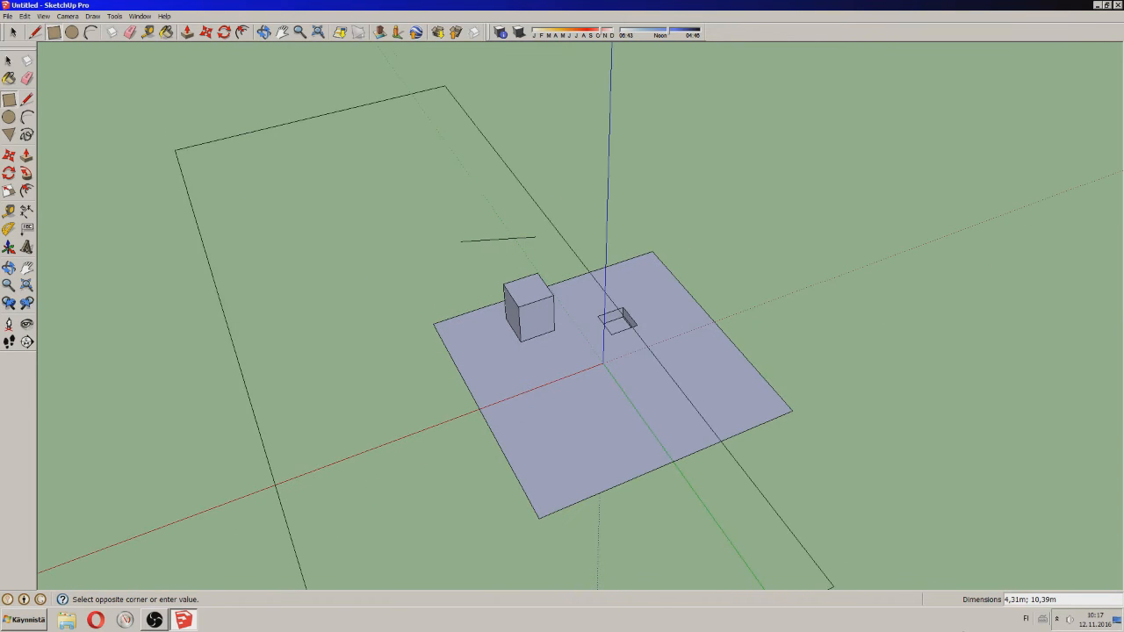
click(1097, 479)
scroll(672, 401, up, 1)
click(263, 32)
drag(834, 263, 619, 453)
drag(675, 352, 610, 345)
key(ctrl+z)
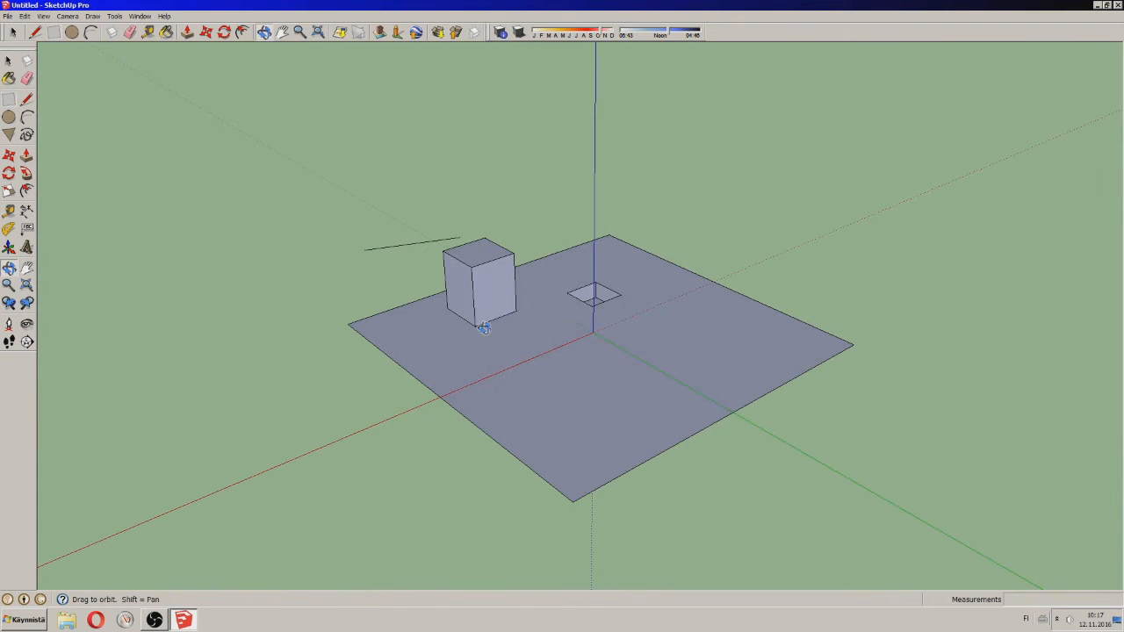
- Delete the loose line floating behind the box
drag(642, 388, 285, 237)
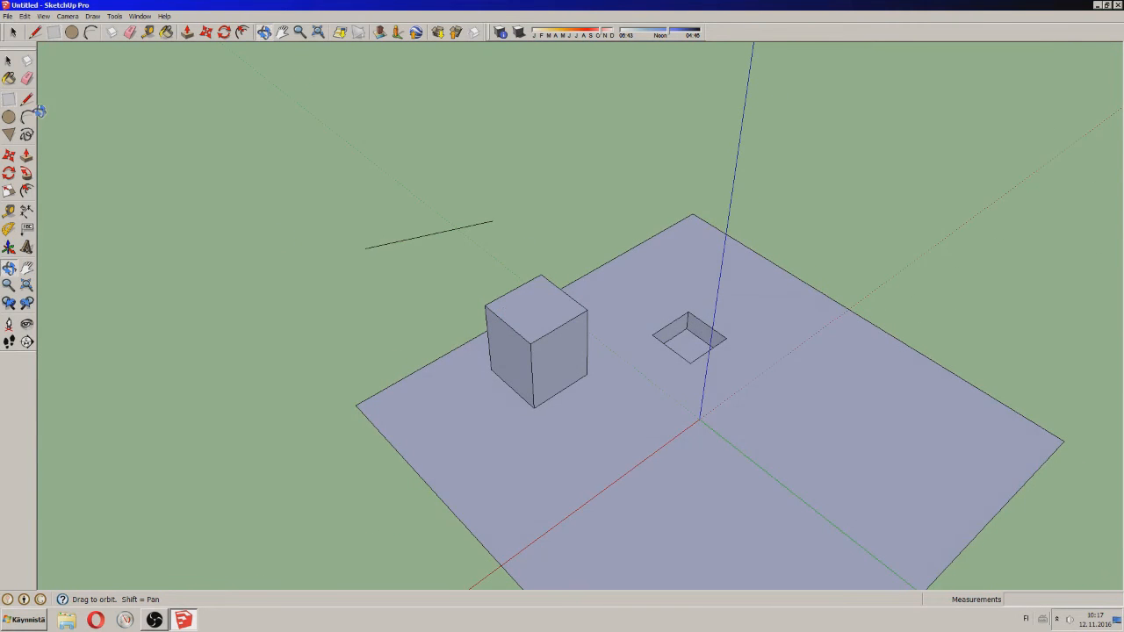
click(13, 33)
click(397, 246)
key(Delete)
- Draw a vertical line about 1.6 m up from the ground plane's corner near the box, and a second line from its upper end
click(35, 32)
click(355, 405)
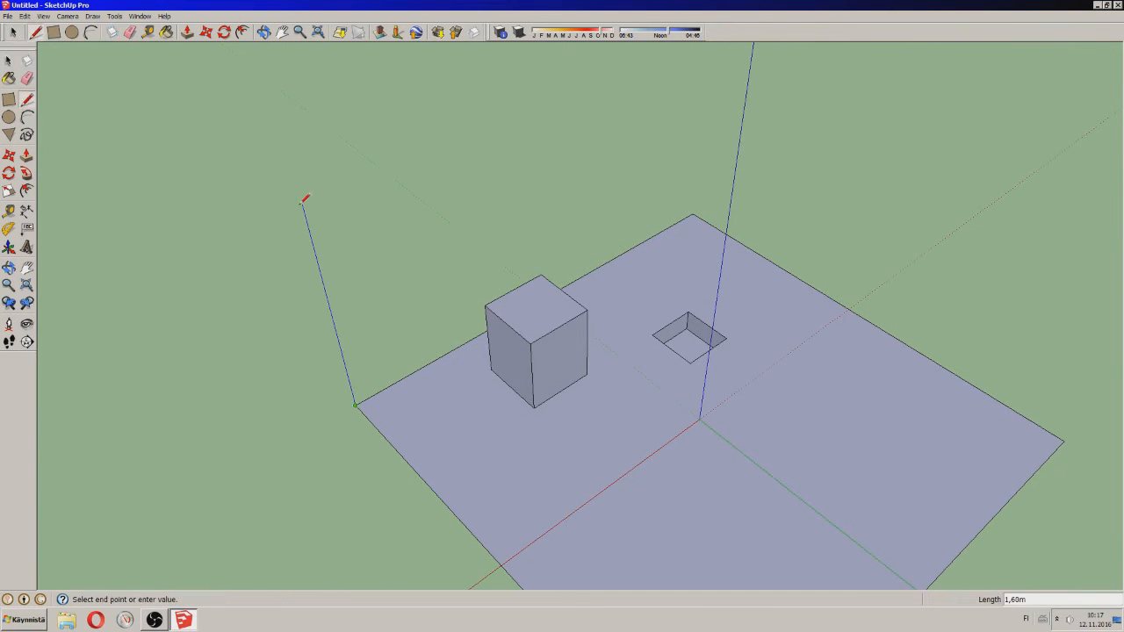
click(264, 33)
drag(492, 404, 387, 238)
click(40, 37)
click(385, 233)
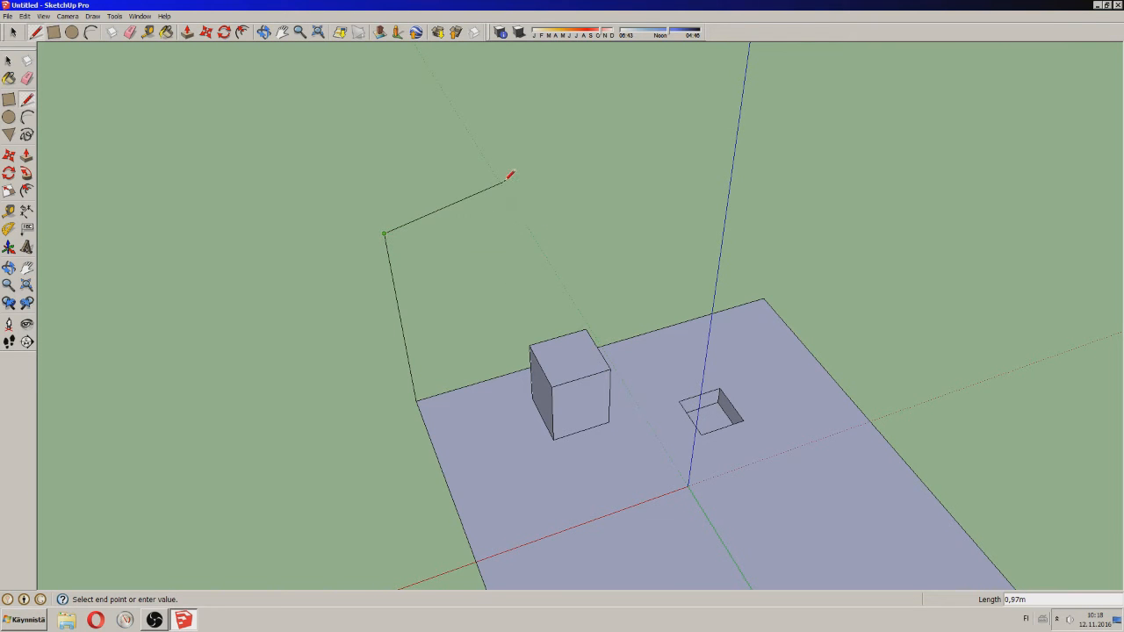
- Erase the two connected lines standing at the ground plane's corner
click(263, 33)
drag(326, 138, 599, 401)
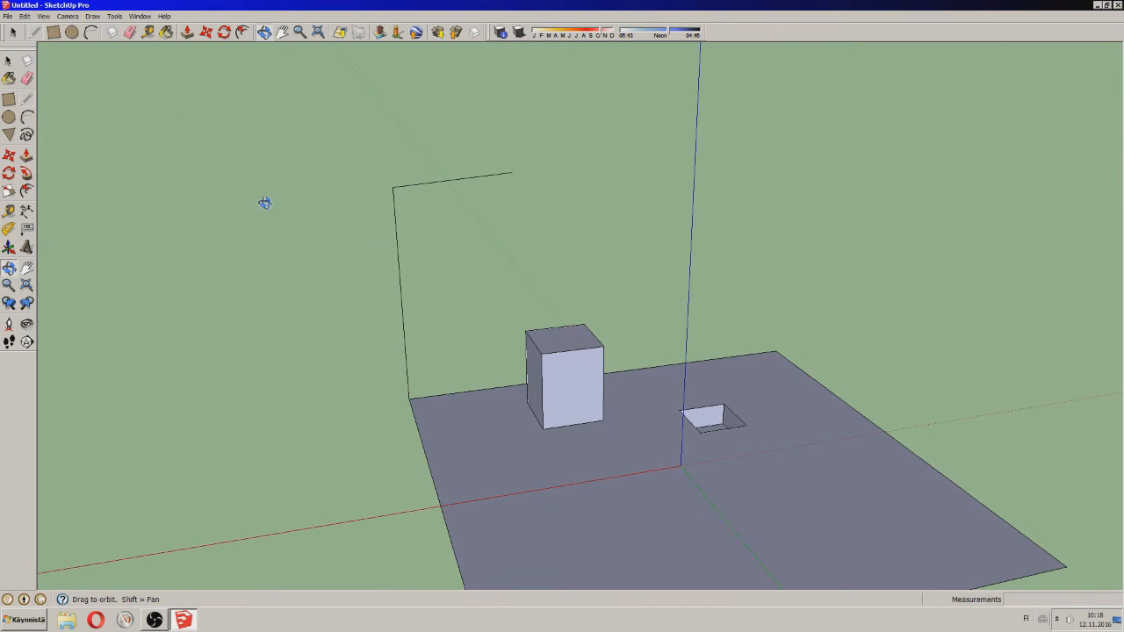
drag(578, 282, 444, 287)
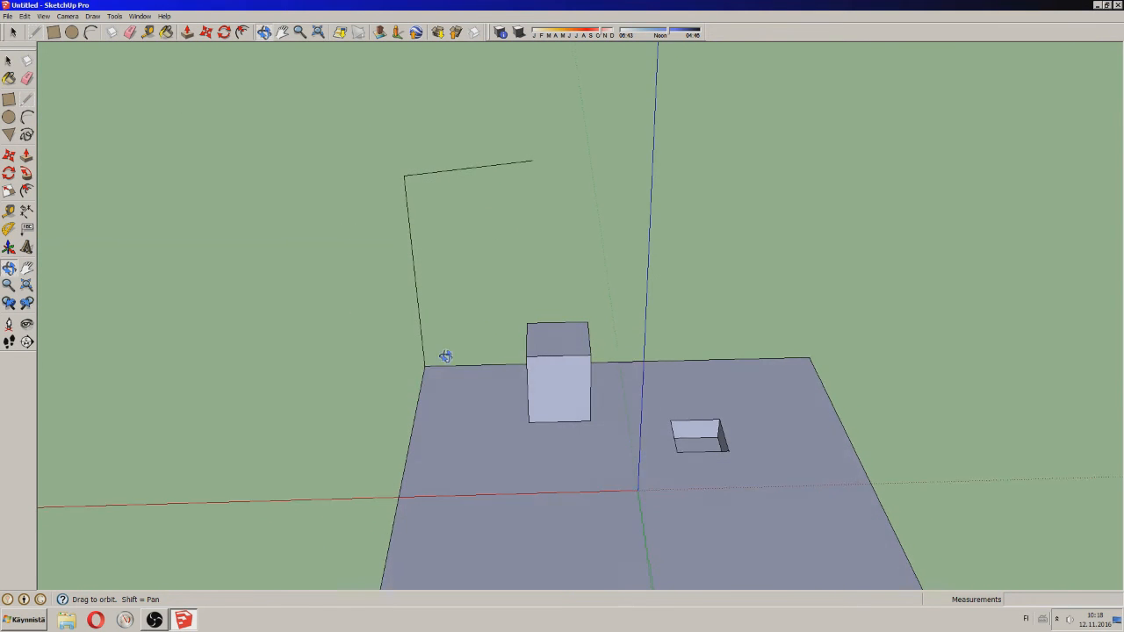
click(129, 32)
click(406, 220)
- Remove the box from the ground plane by deleting its top edges and faces and erasing the leftover vertical edges
click(265, 35)
drag(614, 351, 886, 61)
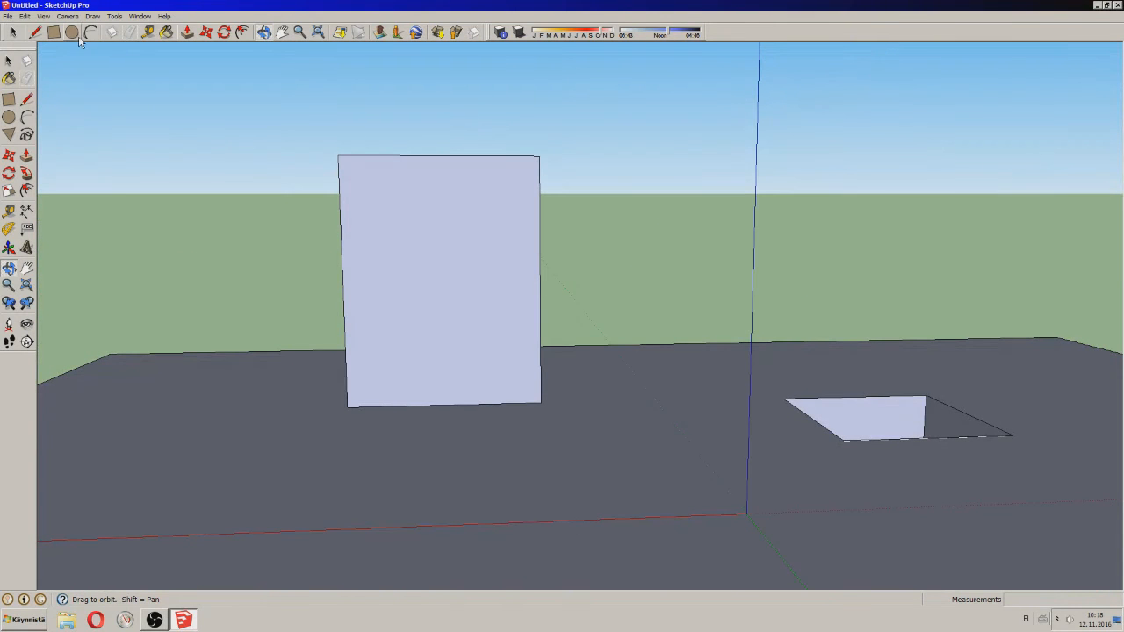
click(13, 32)
click(439, 157)
key(Delete)
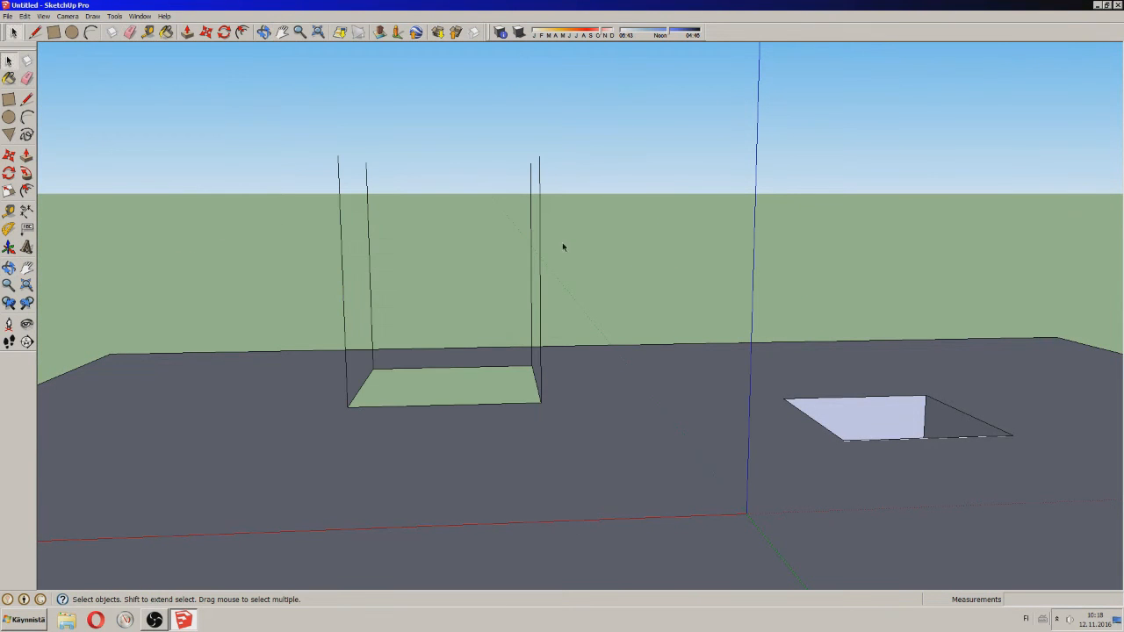
click(130, 32)
mouse_move(325, 211)
mouse_down()
mouse_move(597, 193)
mouse_move(364, 229)
mouse_up()
- Draw a closed, irregular seven-sided outline around the square hole in the ground plane, starting at one of the hole's corners
click(264, 32)
drag(552, 246, 630, 513)
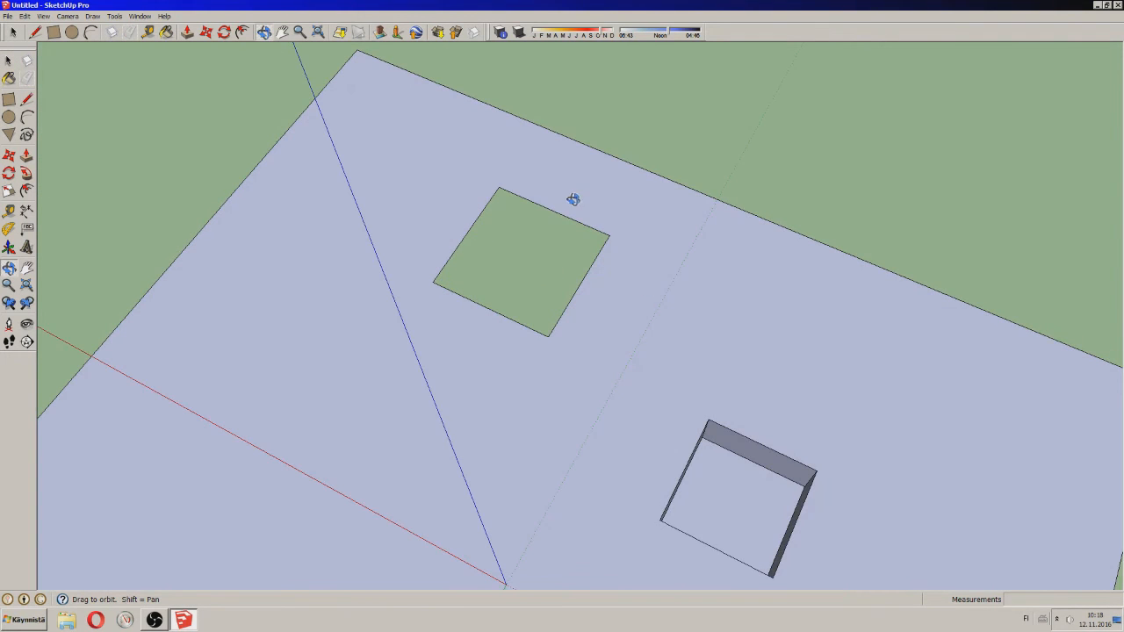
drag(562, 206, 1040, 301)
drag(800, 374, 755, 352)
click(36, 39)
click(376, 204)
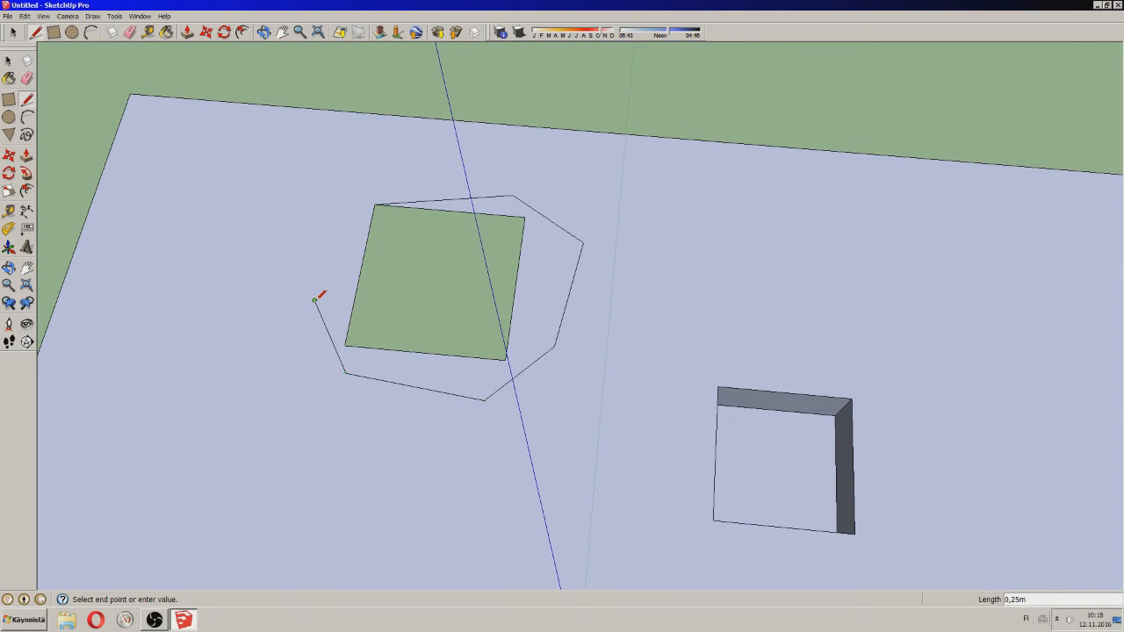
- Erase the square hole's edges and delete the face inside the seven-sided outline to open a larger hole
click(130, 33)
drag(511, 210, 487, 325)
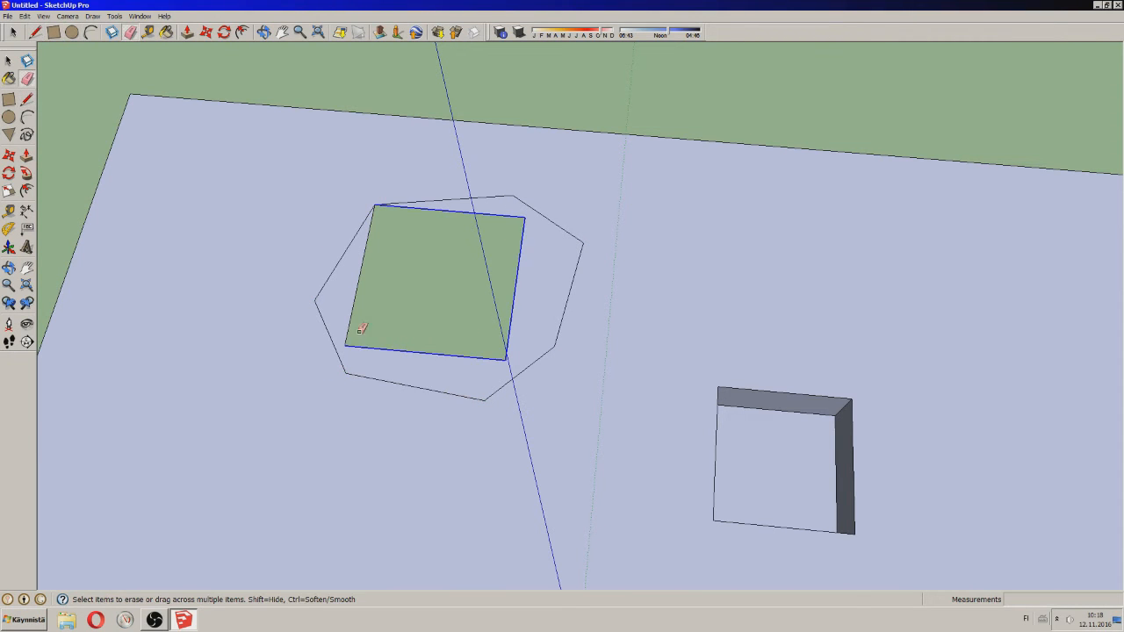
drag(375, 343, 353, 326)
key(space)
click(464, 310)
key(Delete)
- Draw a narrow upright triangle at a hole vertex: a short line inward, a line upward from its end, and one back to the vertex
click(264, 31)
mouse_move(363, 183)
mouse_down()
mouse_move(738, 145)
mouse_move(604, 409)
mouse_move(578, 417)
mouse_move(835, 155)
mouse_move(567, 363)
mouse_move(722, 278)
mouse_move(719, 310)
mouse_move(841, 329)
mouse_up()
click(35, 32)
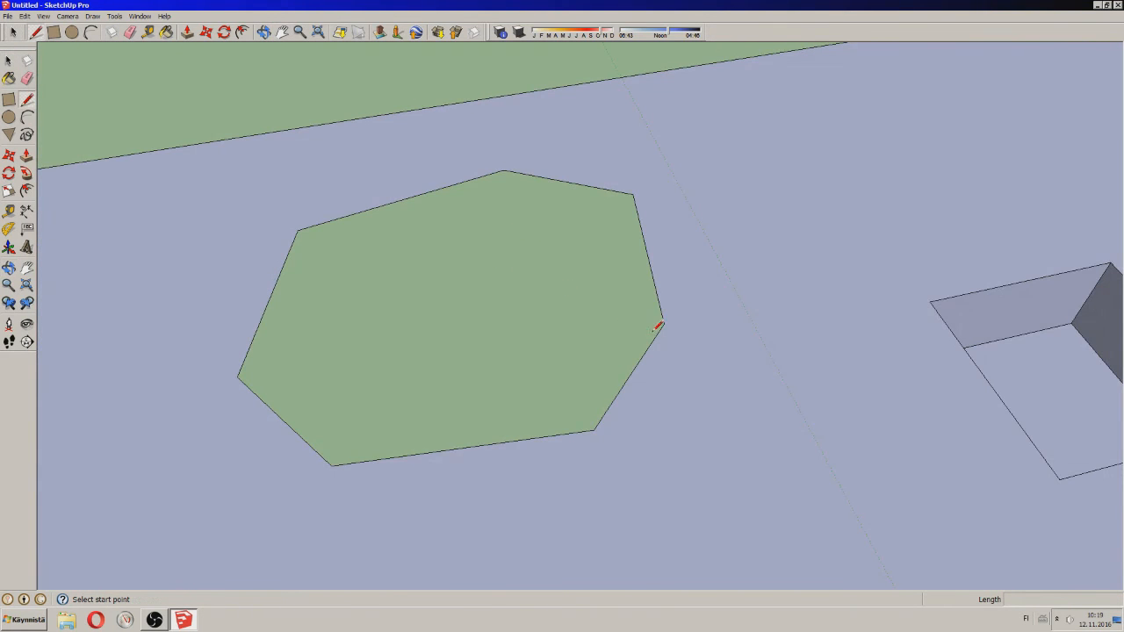
click(263, 31)
drag(615, 219, 272, 60)
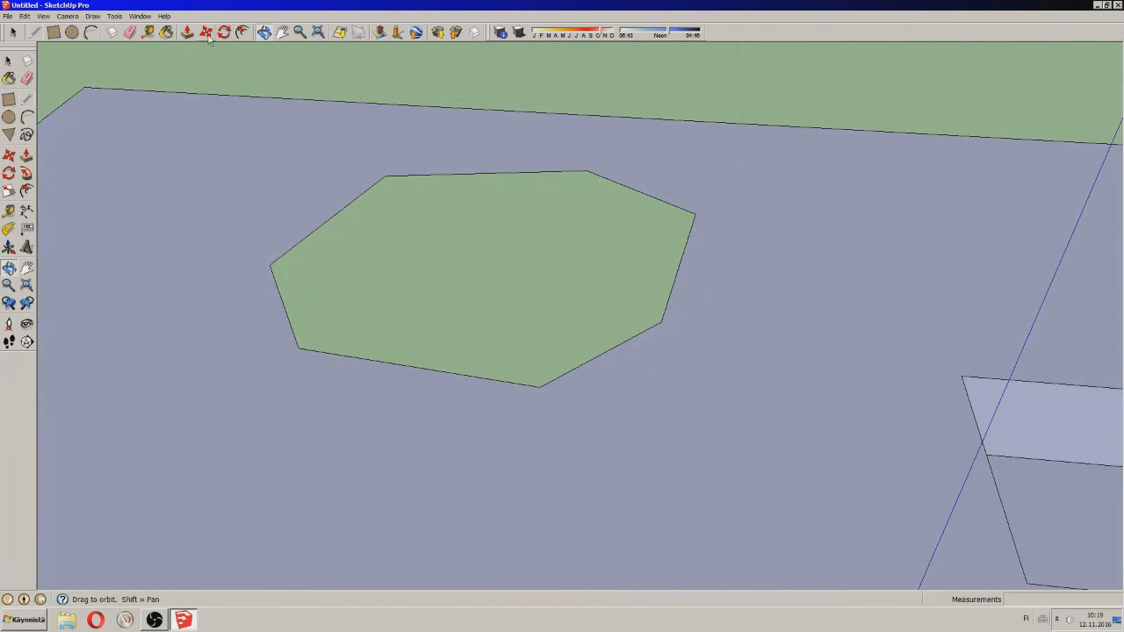
click(35, 32)
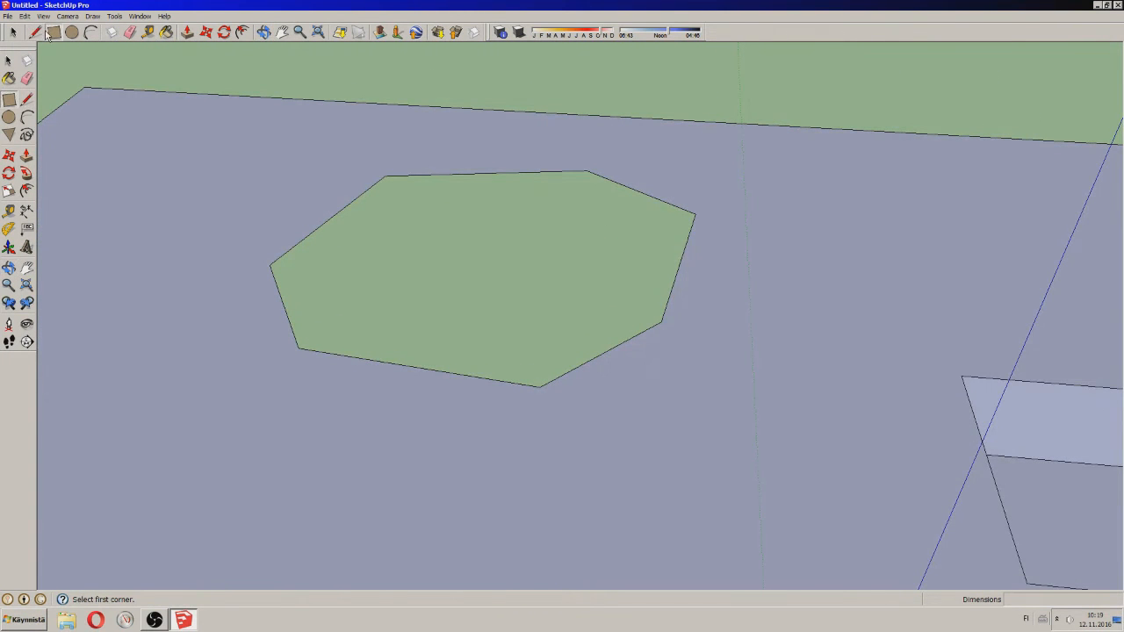
click(661, 318)
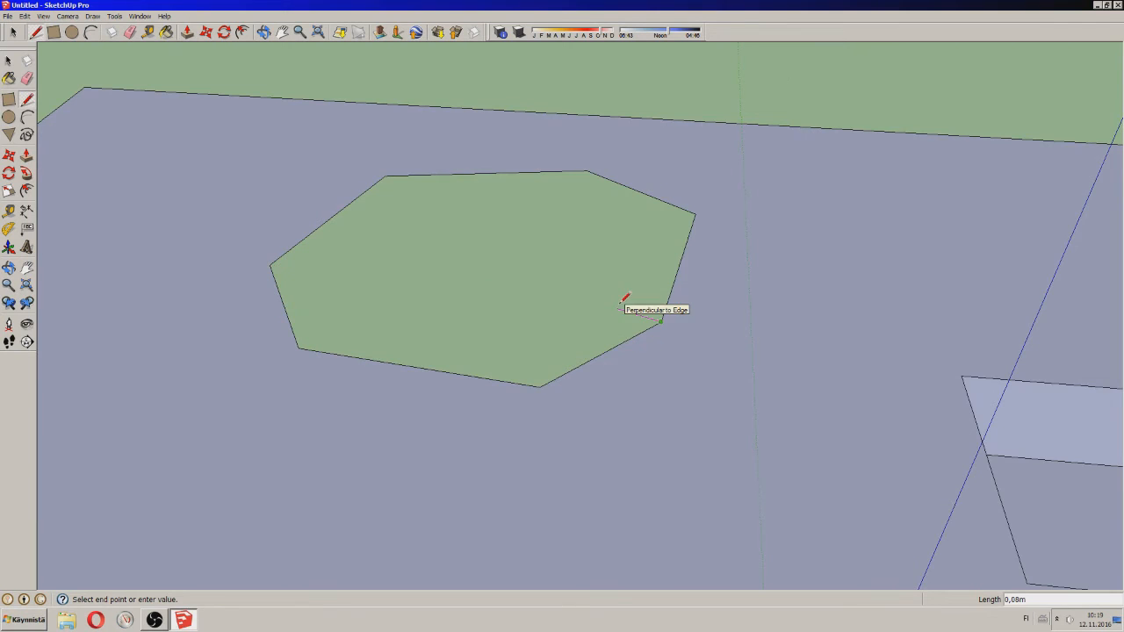
scroll(636, 298, up, 5)
scroll(638, 298, up, 1)
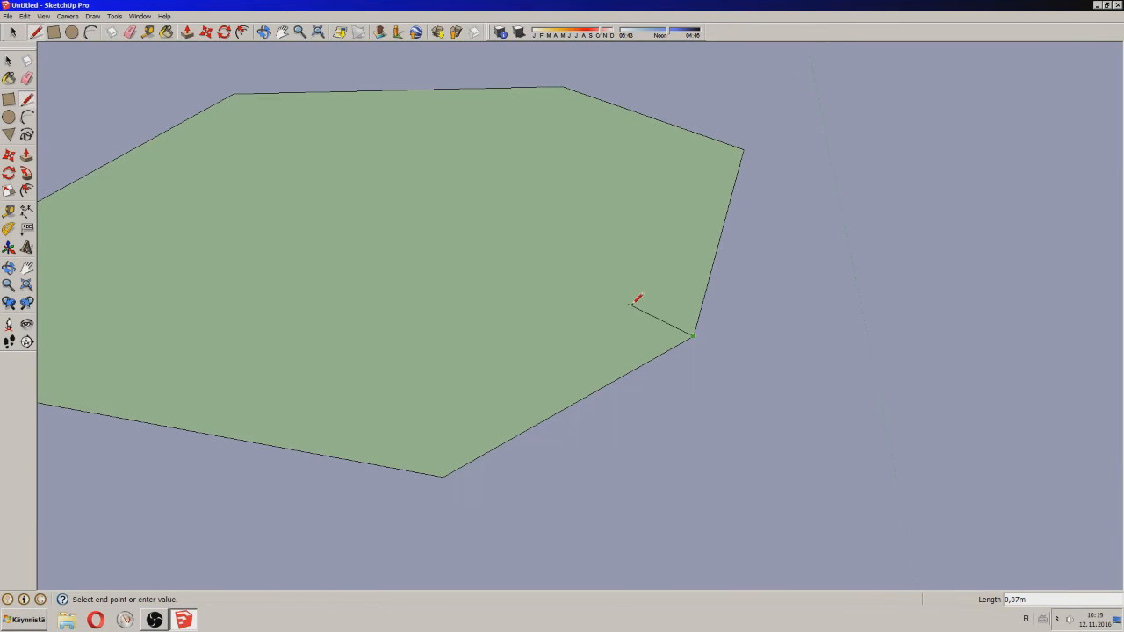
scroll(638, 300, down, 3)
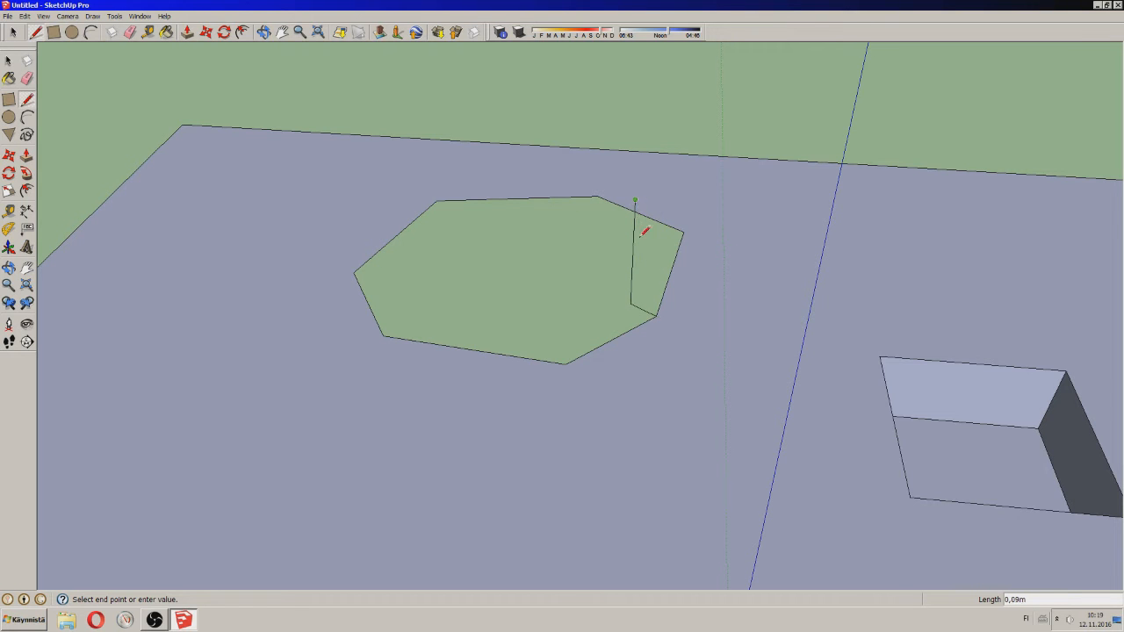
click(657, 313)
- Erase the triangle's short inward edge and its upright edge, keeping only the sloping edge from the hole vertex
click(263, 33)
drag(394, 210, 607, 443)
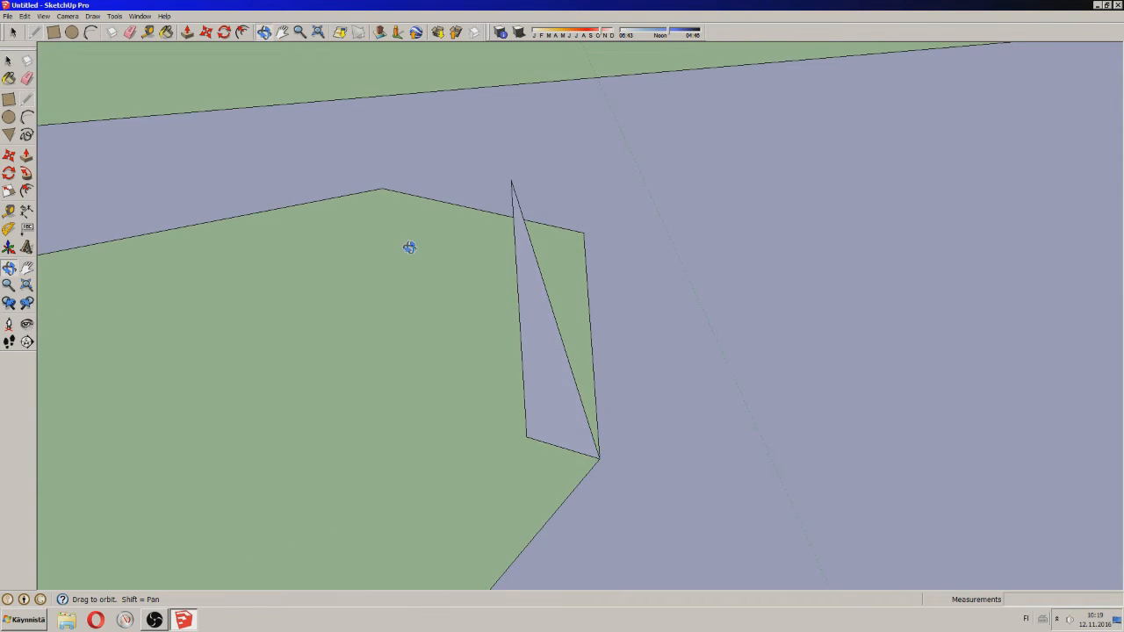
click(130, 33)
drag(497, 400, 538, 445)
- Create a sloped triangular face by drawing a line from the neighbouring hole vertex to the sloping edge's raised end
click(263, 33)
drag(615, 307, 399, 419)
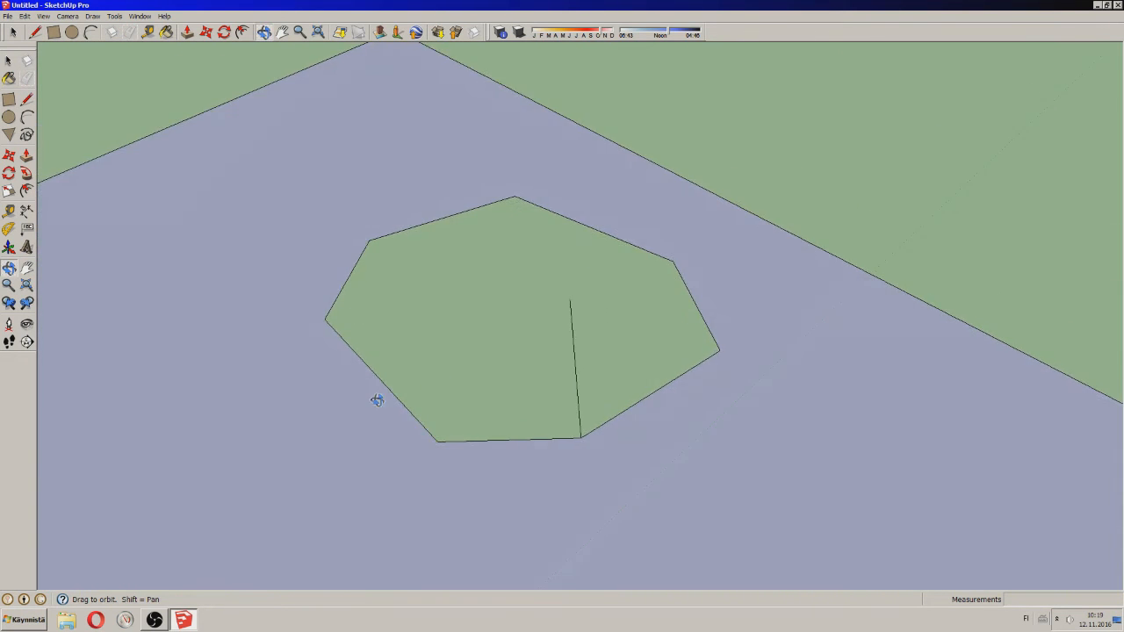
click(36, 32)
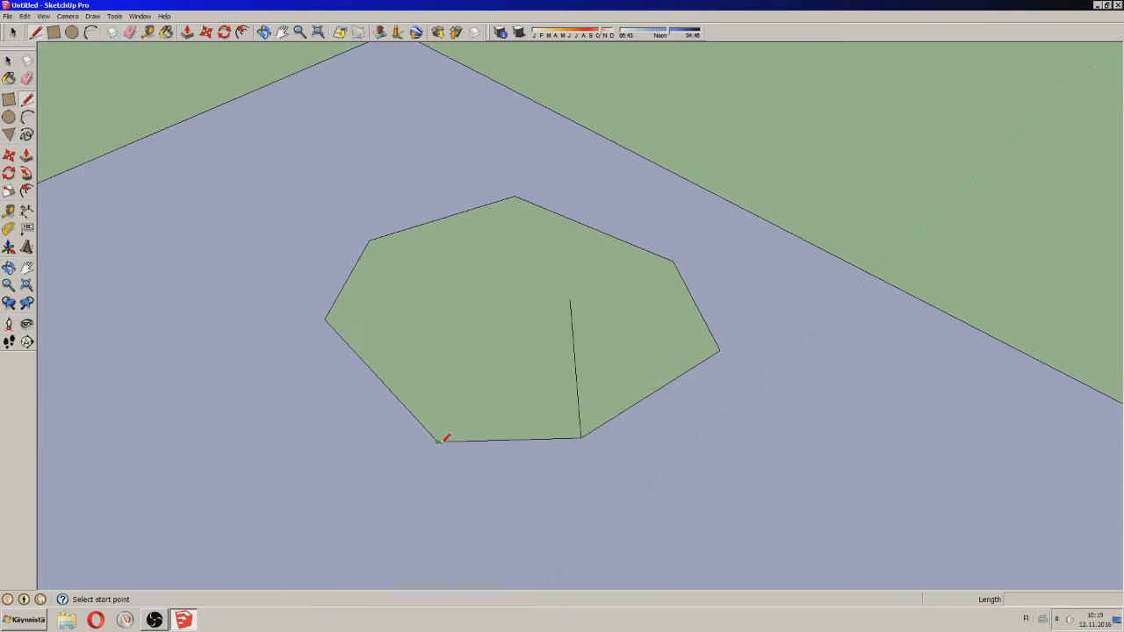
click(438, 441)
click(570, 301)
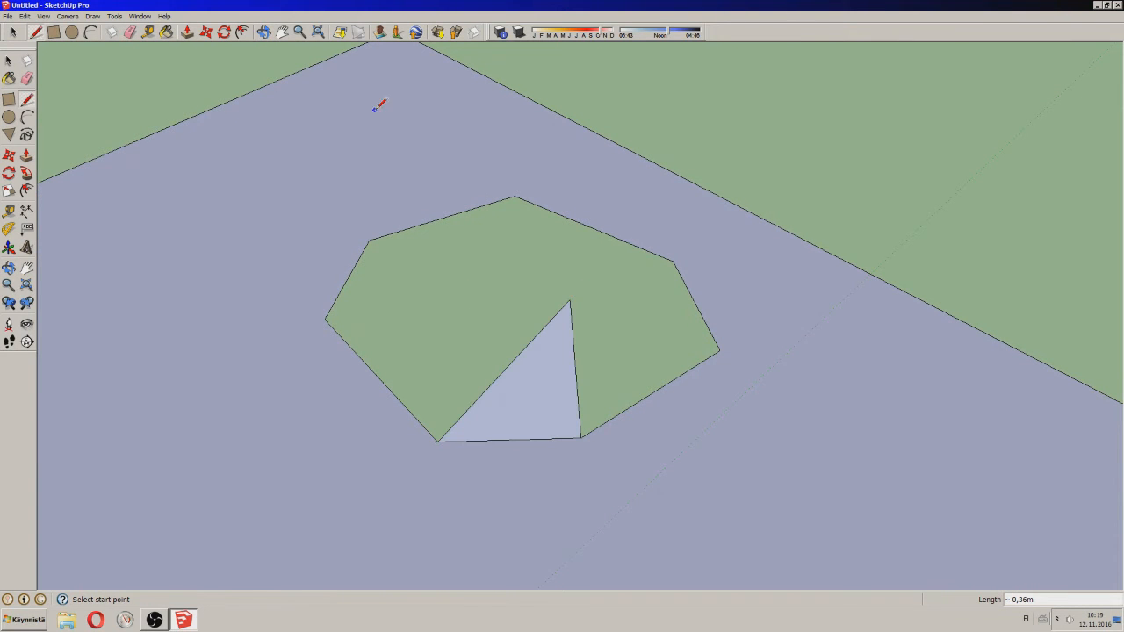
- Select all the connected ground plane geometry, reverse its faces and clear the selection
click(264, 32)
drag(451, 471, 630, 466)
click(12, 32)
double_click(553, 305)
right_click(573, 345)
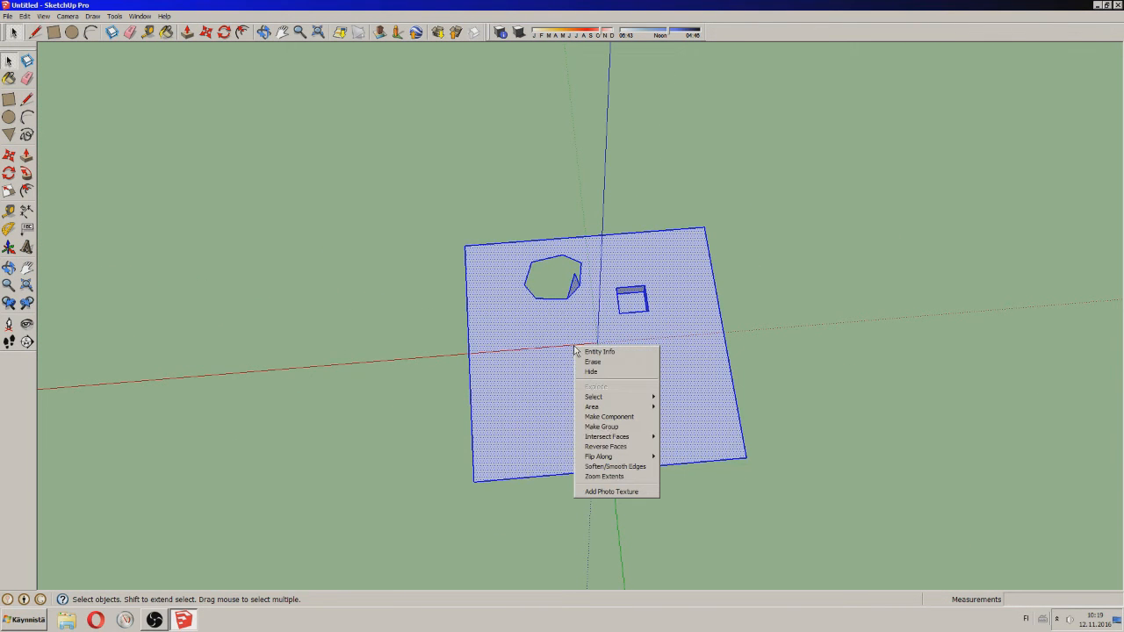
click(628, 447)
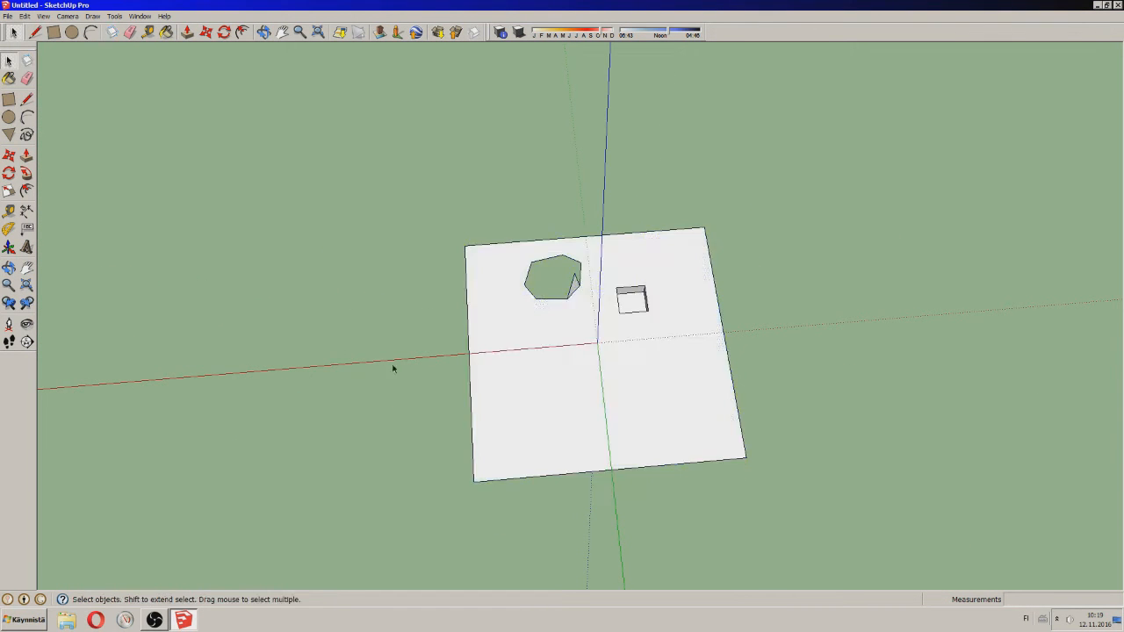
click(384, 369)
- Add two more sloped triangular faces by drawing lines from the raised point to the next two hole vertices
scroll(603, 301, up, 3)
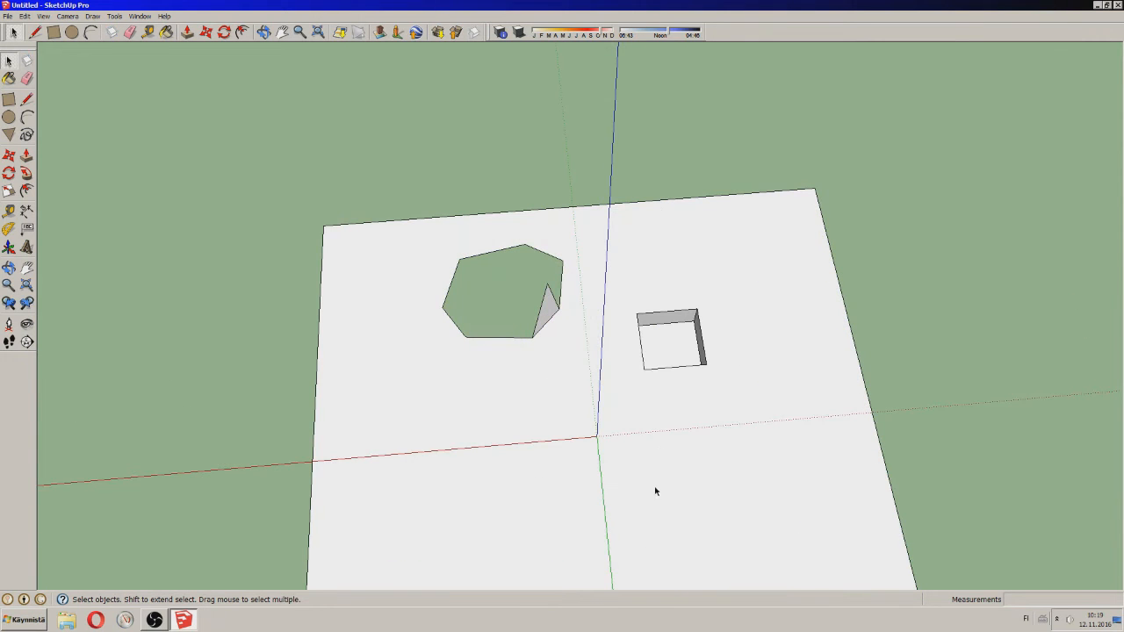
click(263, 32)
drag(448, 200, 37, 176)
drag(473, 343, 640, 496)
scroll(640, 274, up, 4)
scroll(613, 347, up, 1)
drag(613, 347, 497, 255)
click(35, 32)
click(443, 291)
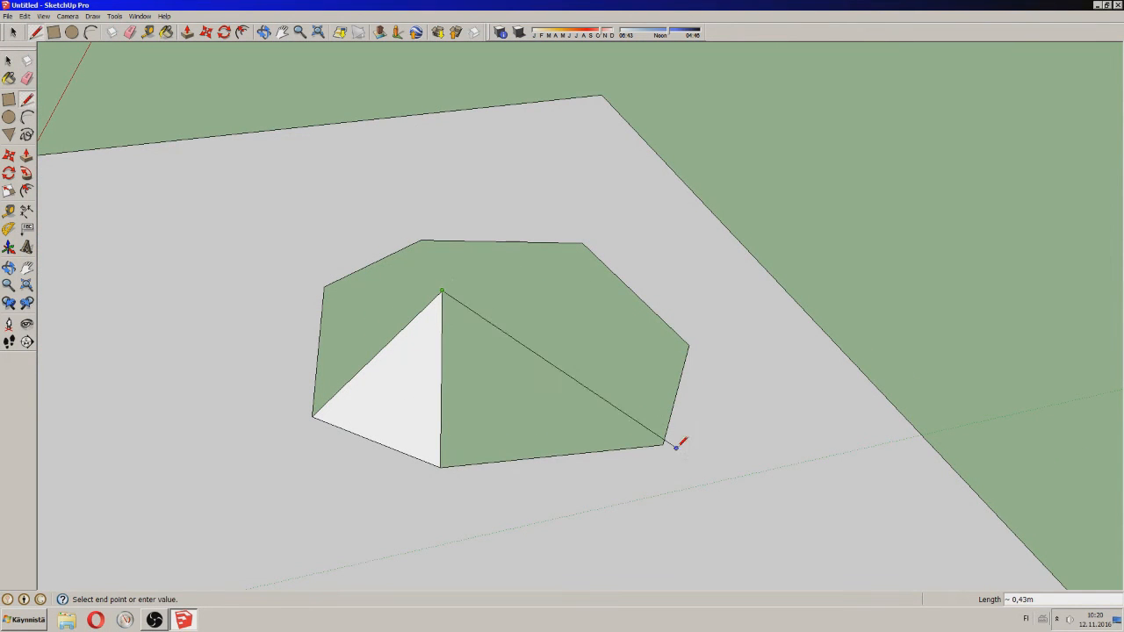
click(662, 443)
click(443, 290)
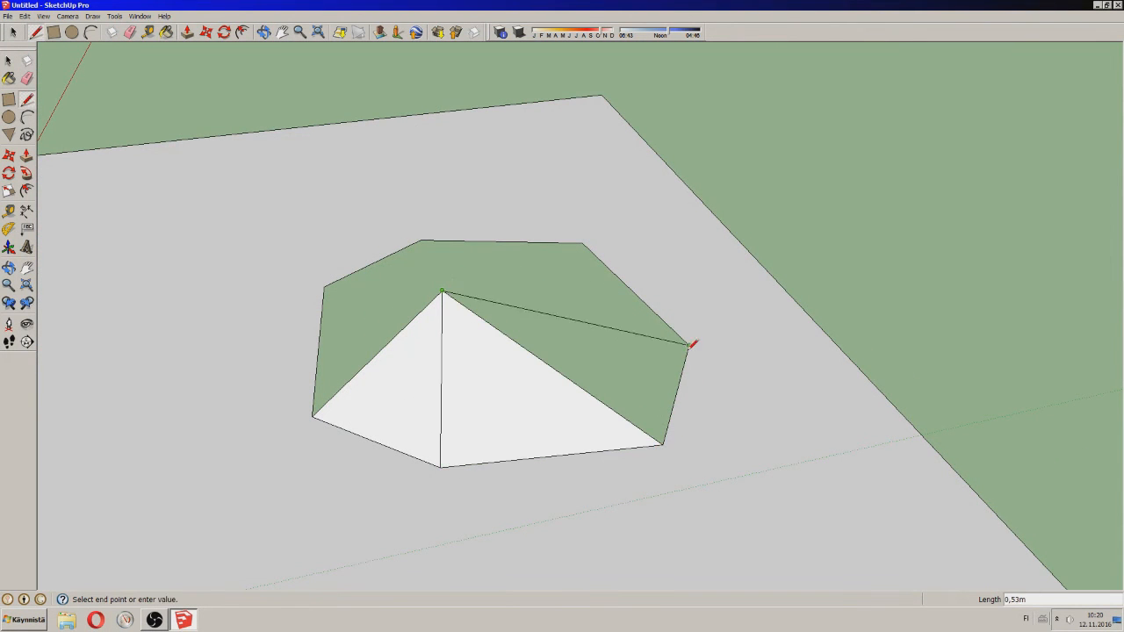
click(688, 345)
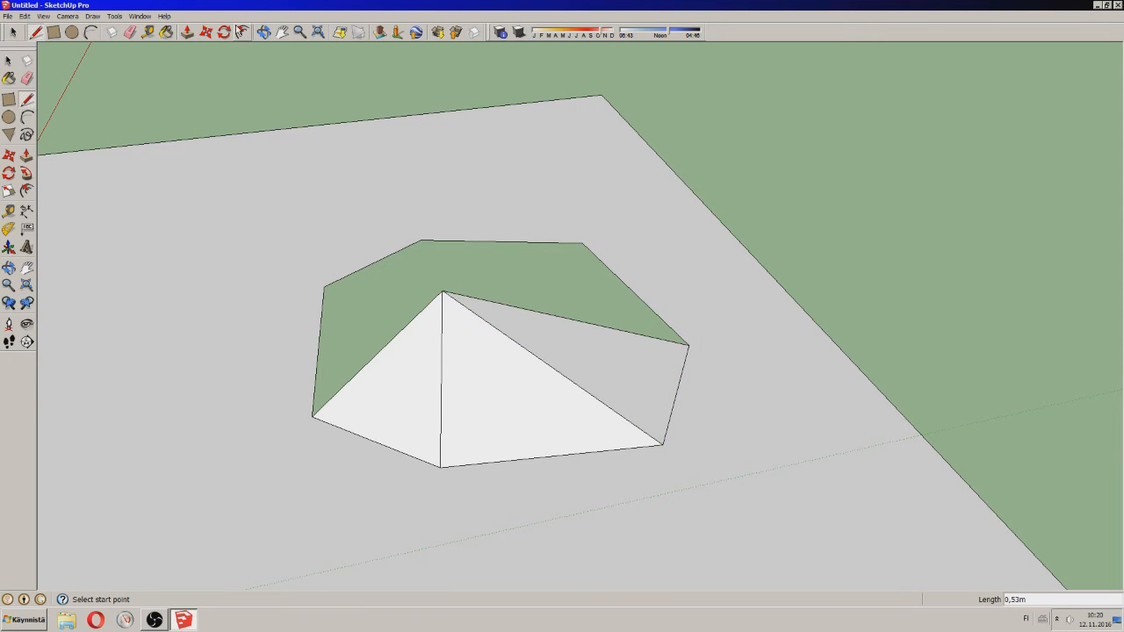
- Draw a line from the raised point to a second raised point over the hole and join that to the hole vertex, forming a triangular face
click(263, 32)
drag(325, 289, 760, 560)
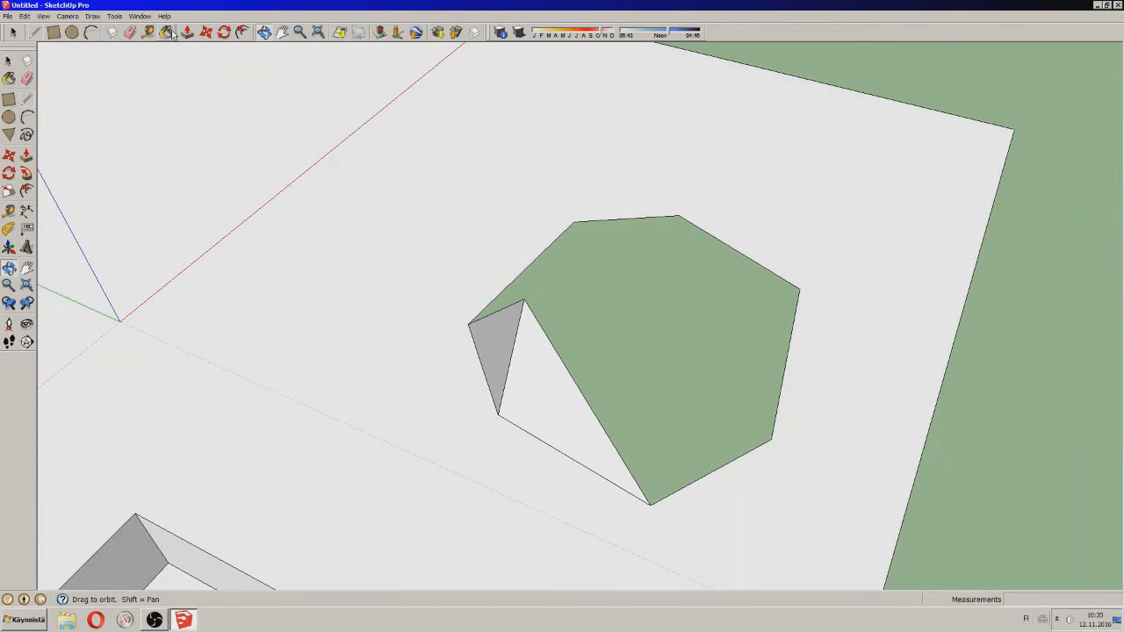
click(36, 34)
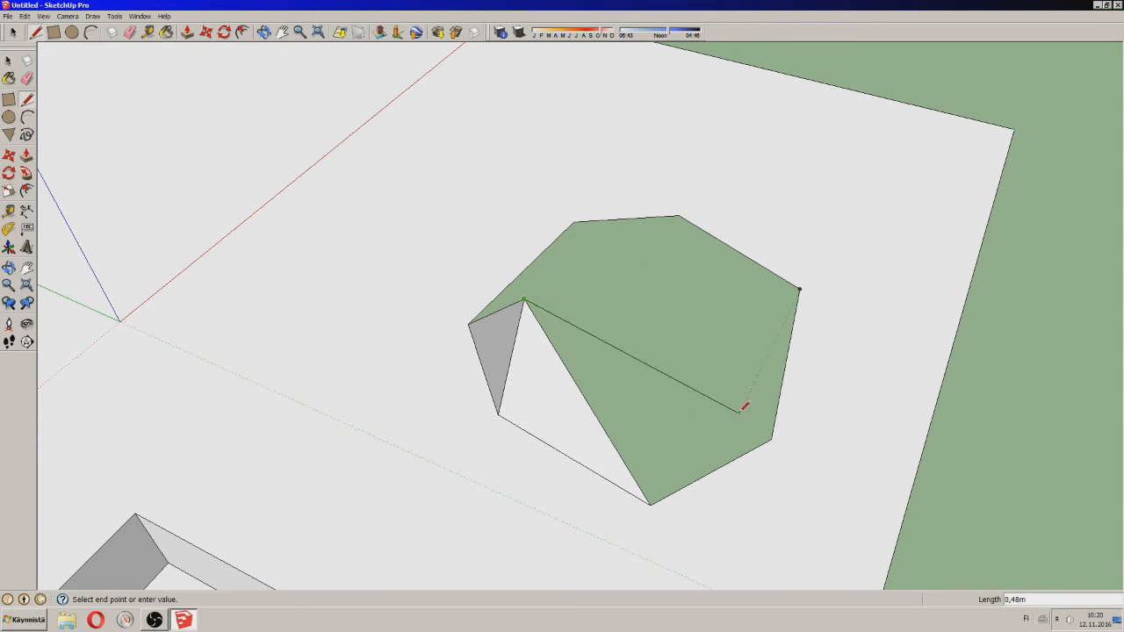
click(710, 365)
click(264, 33)
drag(709, 375, 735, 429)
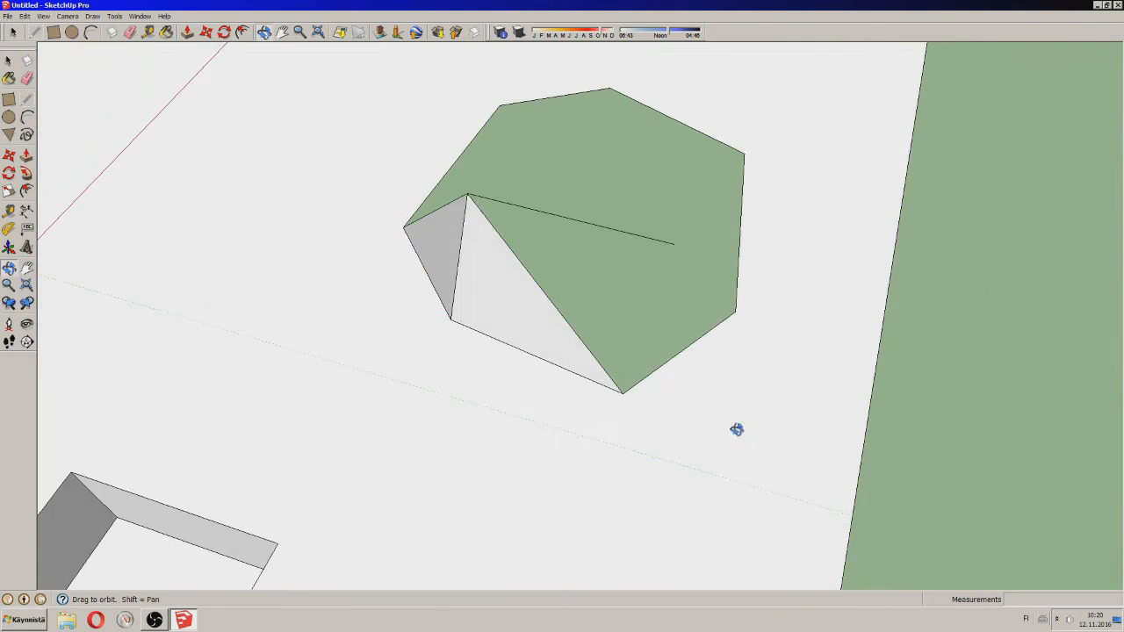
click(35, 33)
click(674, 243)
click(622, 391)
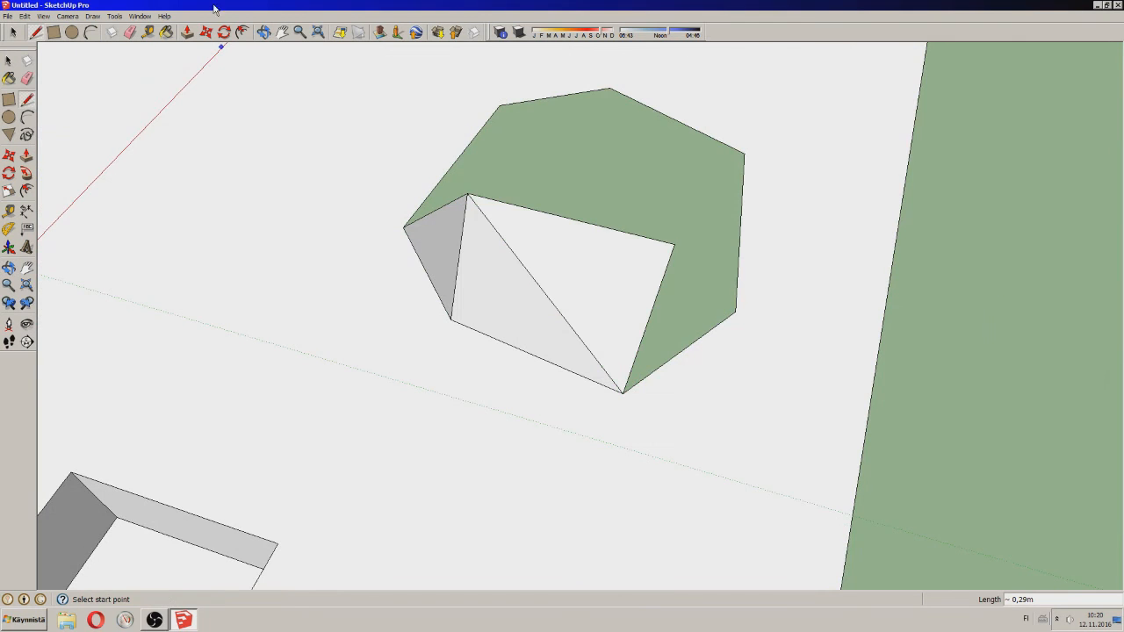
- Create a sloped triangular face by drawing a line from the second raised point to the next hole vertex
click(262, 32)
drag(725, 321, 438, 264)
click(35, 33)
click(584, 242)
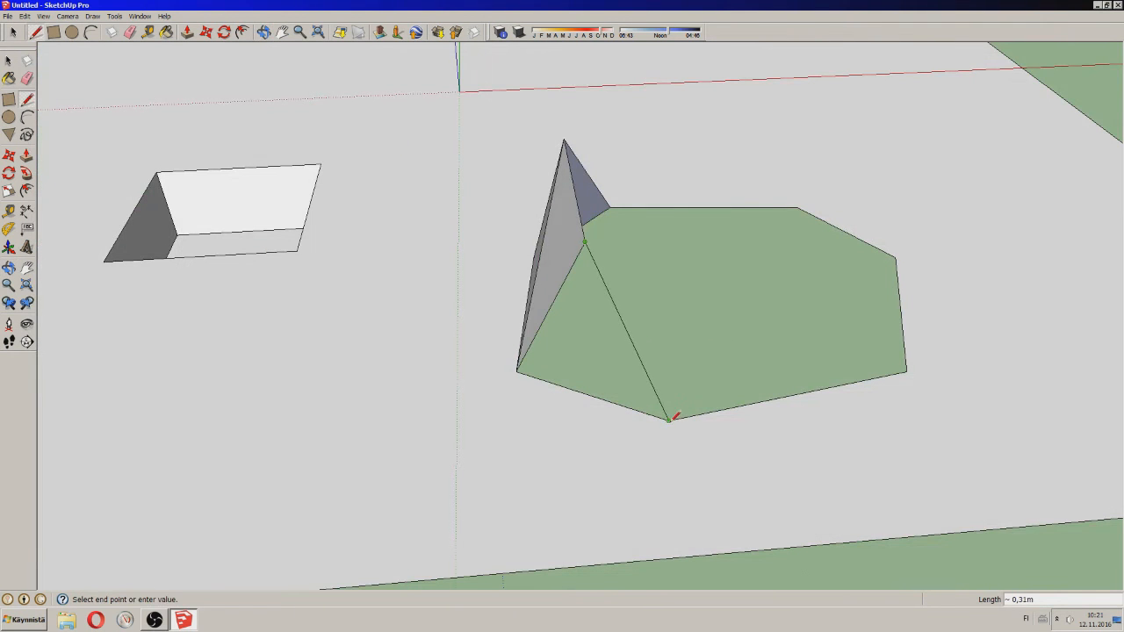
click(670, 420)
- Draw lines from the second raised point to a third point over the hole, down to the next hole vertex and back, forming two faces
click(585, 241)
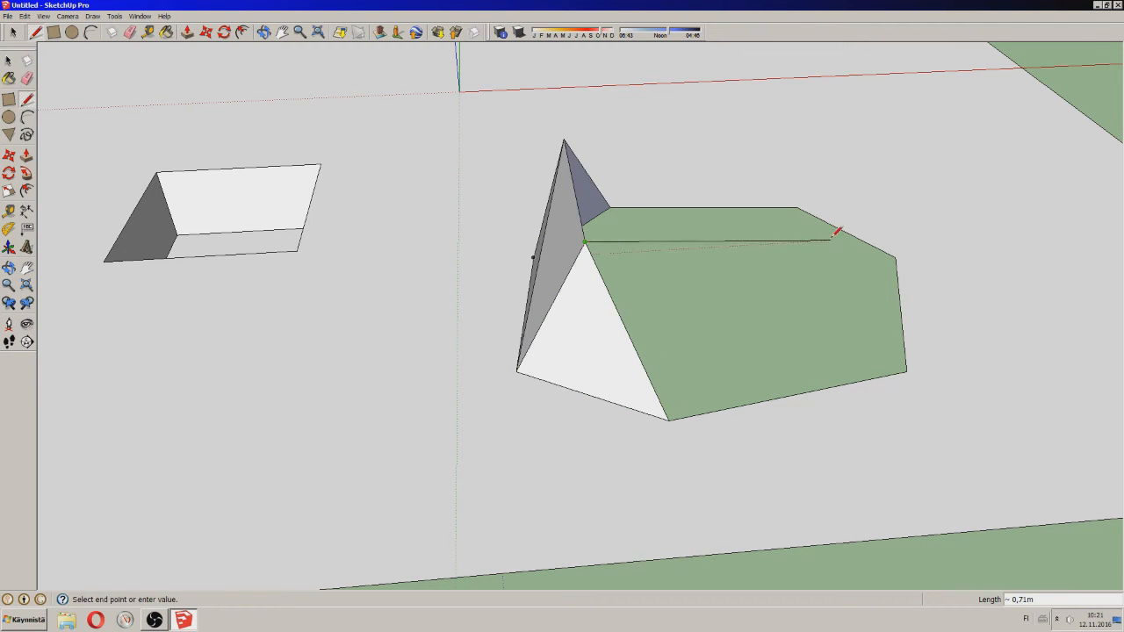
click(906, 371)
click(585, 241)
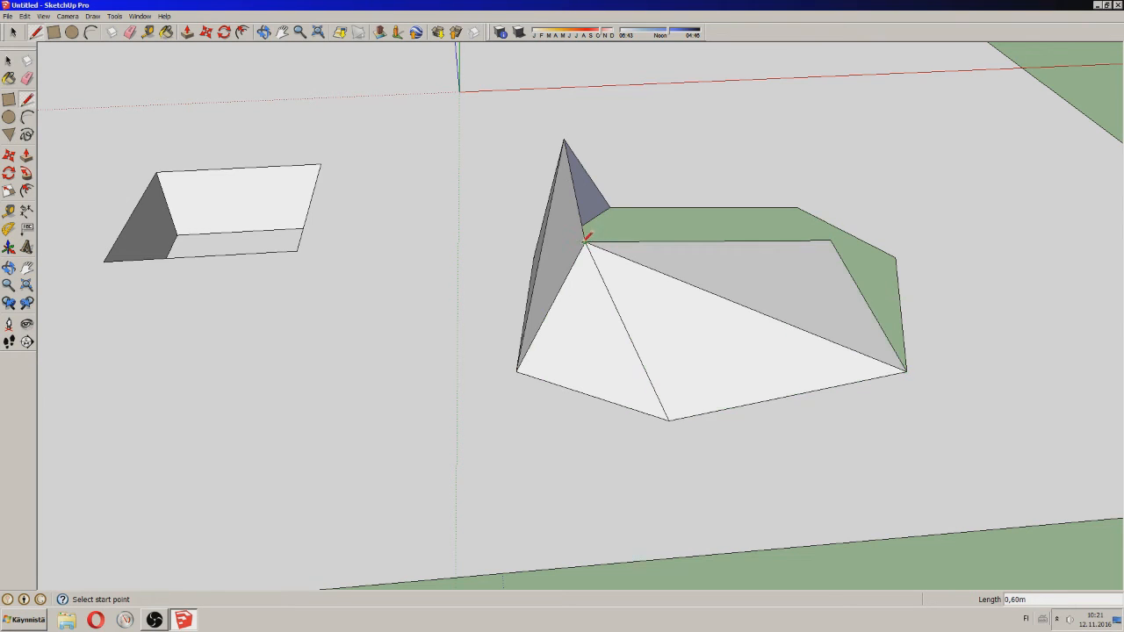
- Move the third raised point toward its adjoining hole vertex and raise it higher above the ground plane
click(264, 32)
drag(823, 326, 722, 517)
click(205, 32)
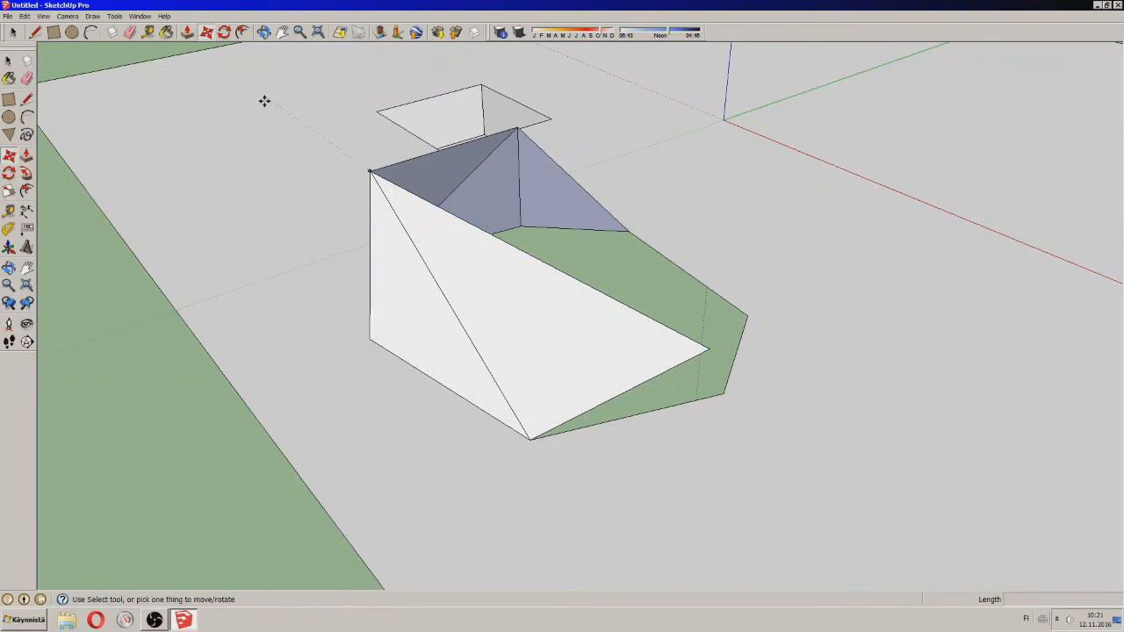
click(709, 350)
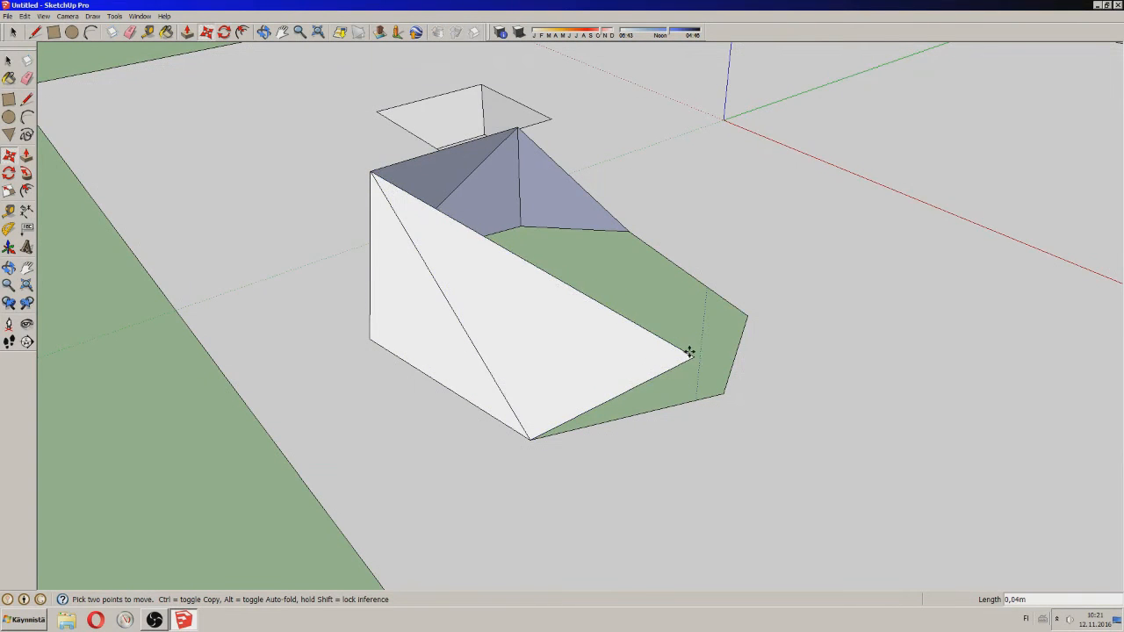
click(551, 405)
click(552, 405)
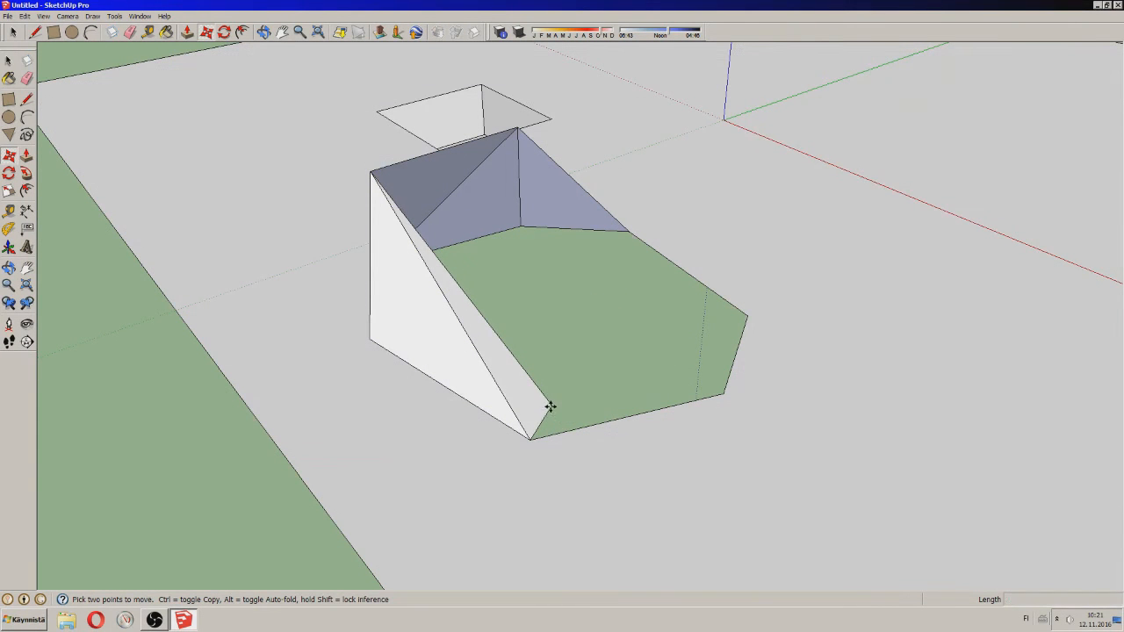
click(547, 243)
- Lower the second raised point along the blue axis by about 0.06 m
click(264, 33)
drag(544, 267, 605, 149)
click(206, 33)
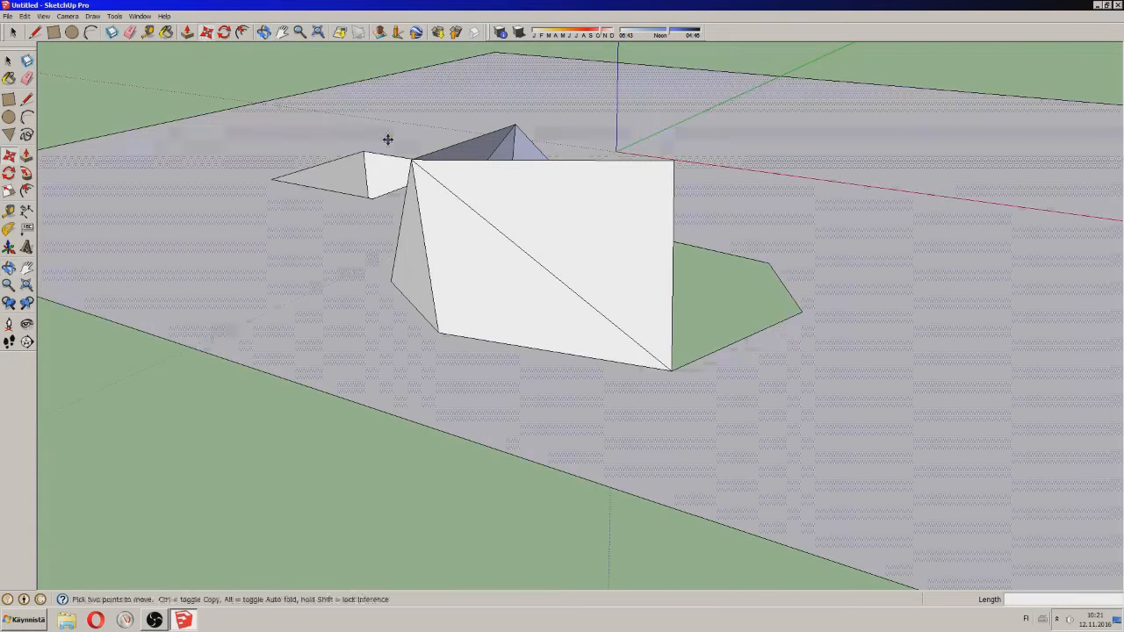
click(415, 160)
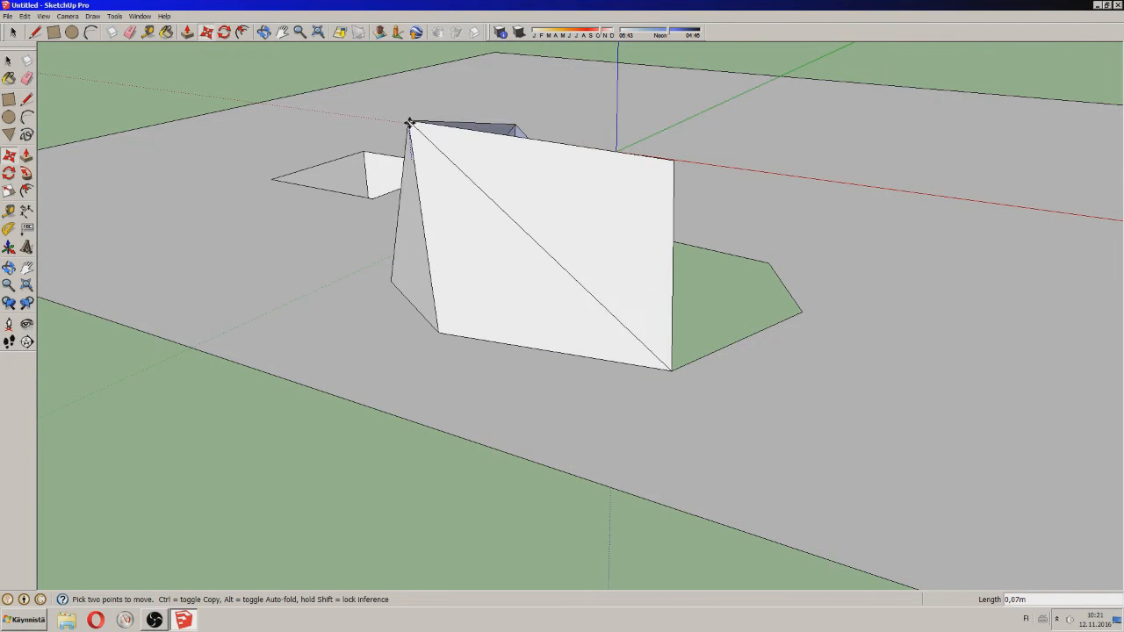
click(414, 194)
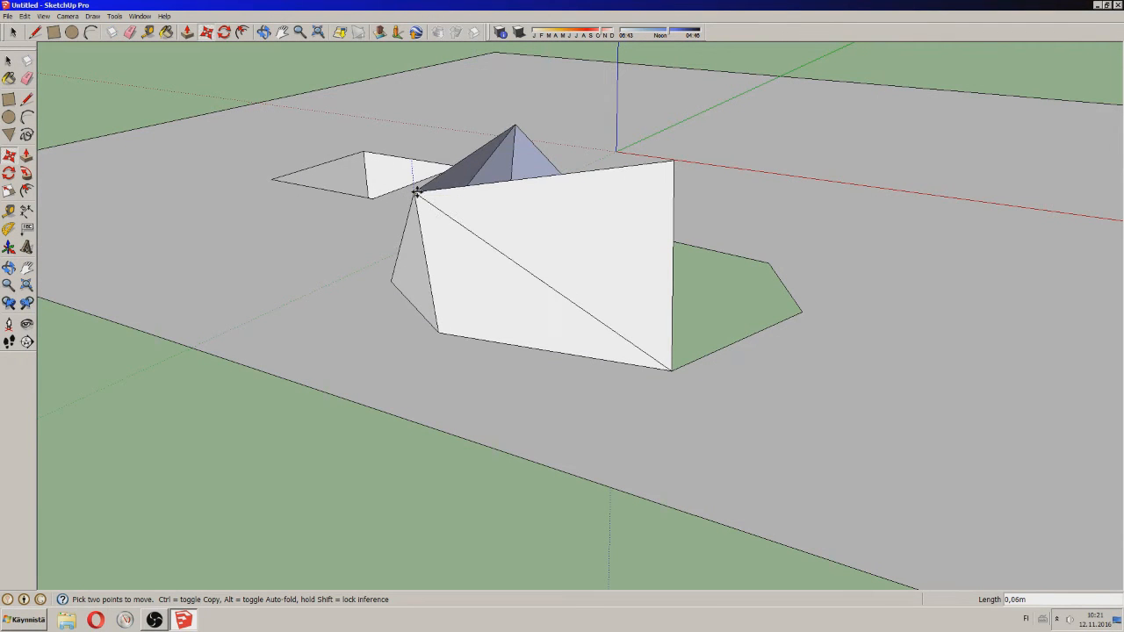
- Create a sloped triangular face by drawing a line from the third raised point to the next hole vertex
click(35, 33)
click(673, 163)
click(801, 311)
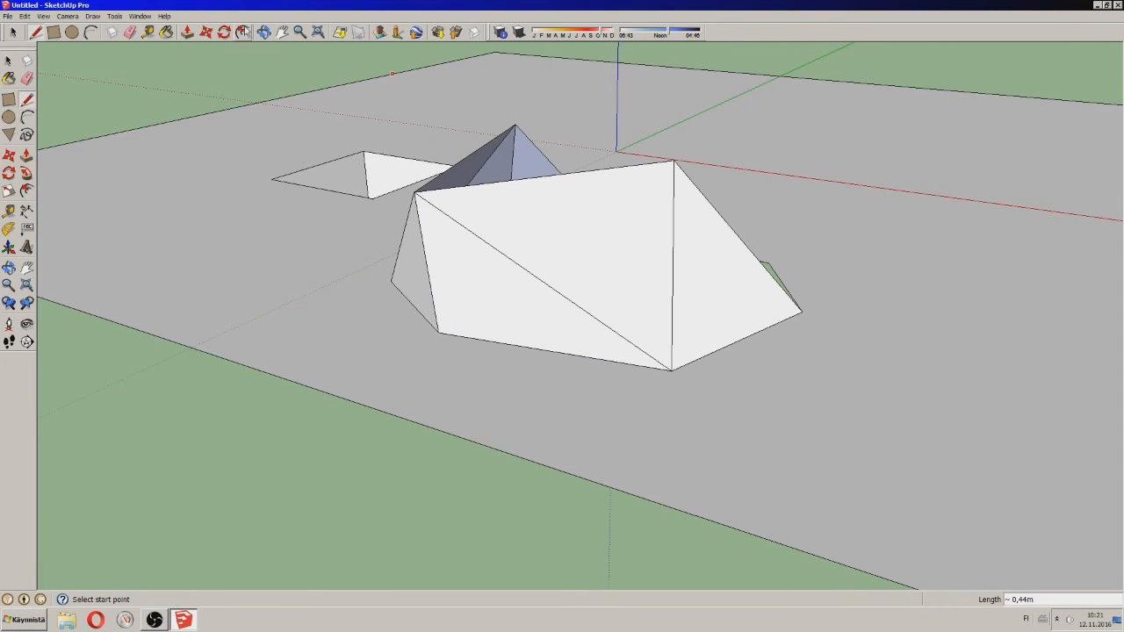
- Set up a fourth raised point with a short line inward from the next hole vertex and a line upward from its end
click(264, 32)
drag(918, 260, 896, 477)
click(35, 32)
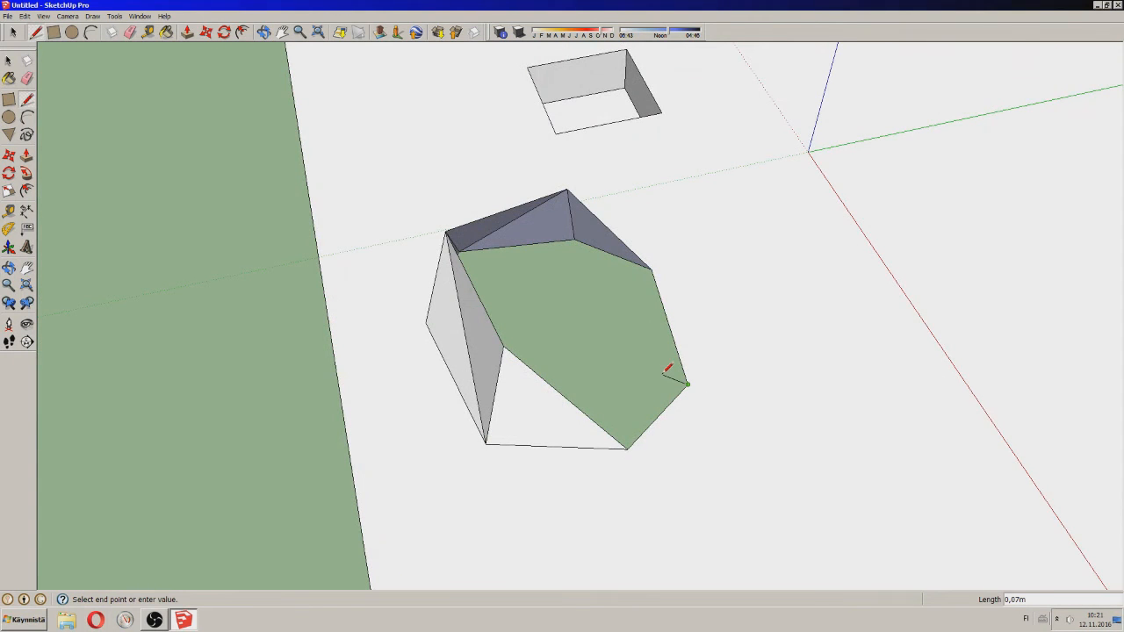
click(671, 312)
- Connect the fourth raised point to the neighbouring raised points and hole vertices with lines to form more triangular faces
click(503, 347)
click(503, 347)
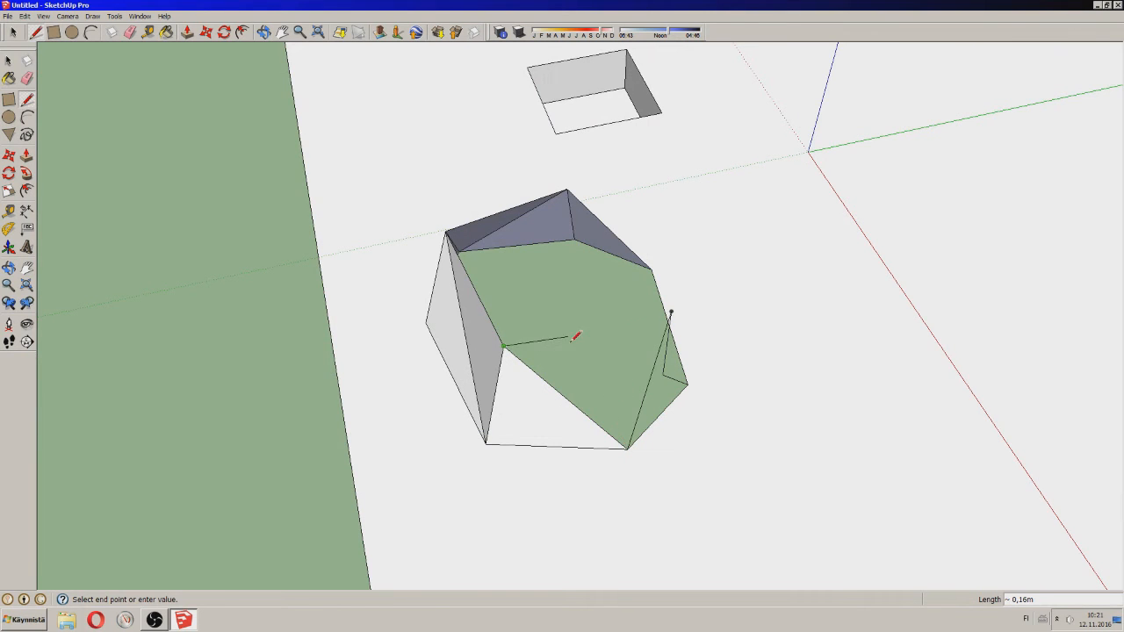
click(671, 312)
click(566, 188)
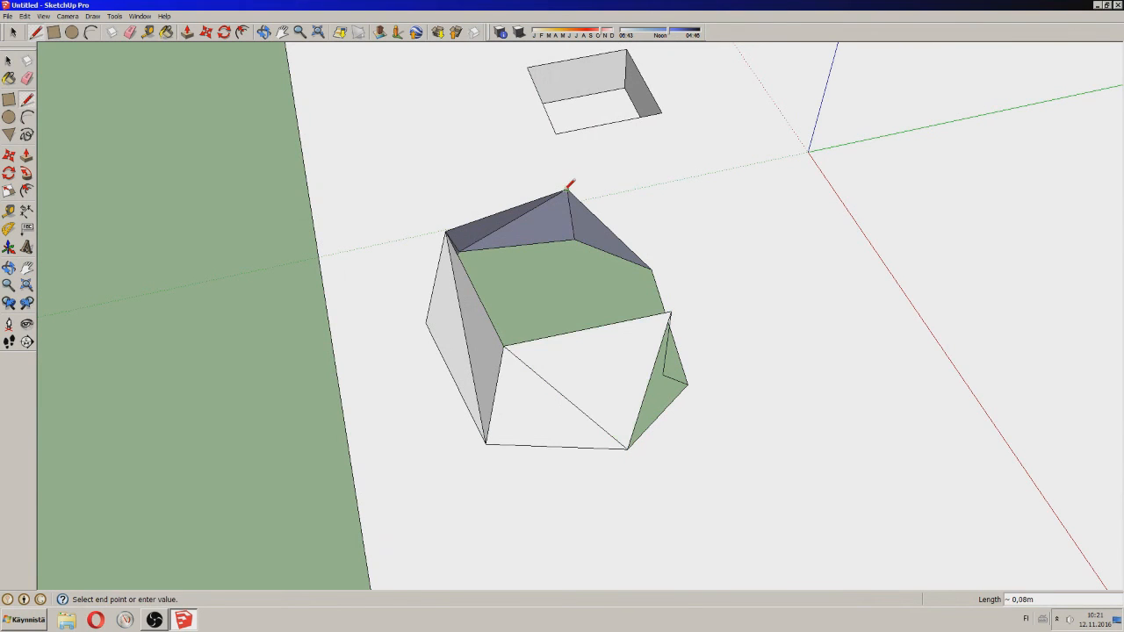
click(653, 267)
- Erase the helper lines under the fourth raised point and join it to the remaining hole vertex, closing the mound's sides
click(263, 34)
drag(597, 254, 428, 199)
click(132, 32)
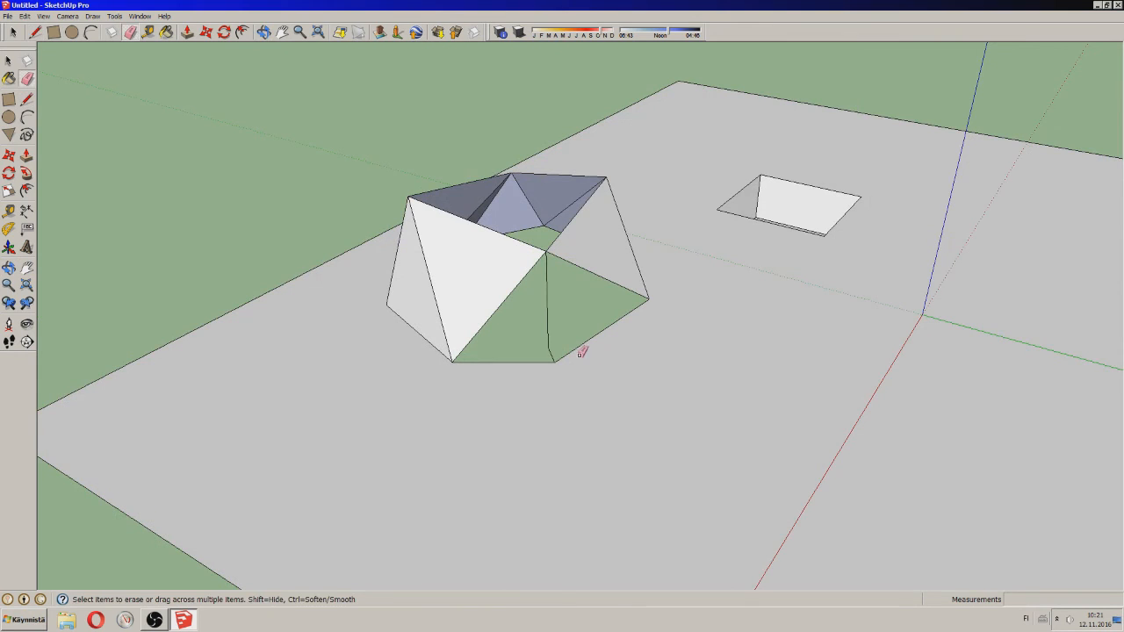
click(550, 347)
click(35, 32)
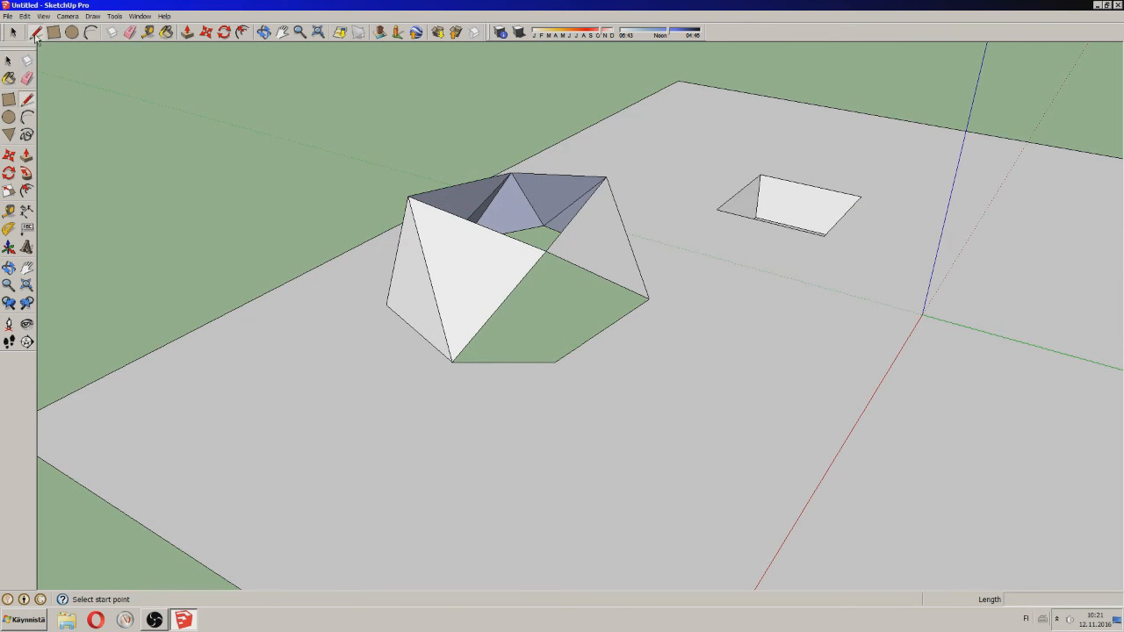
click(545, 251)
click(558, 361)
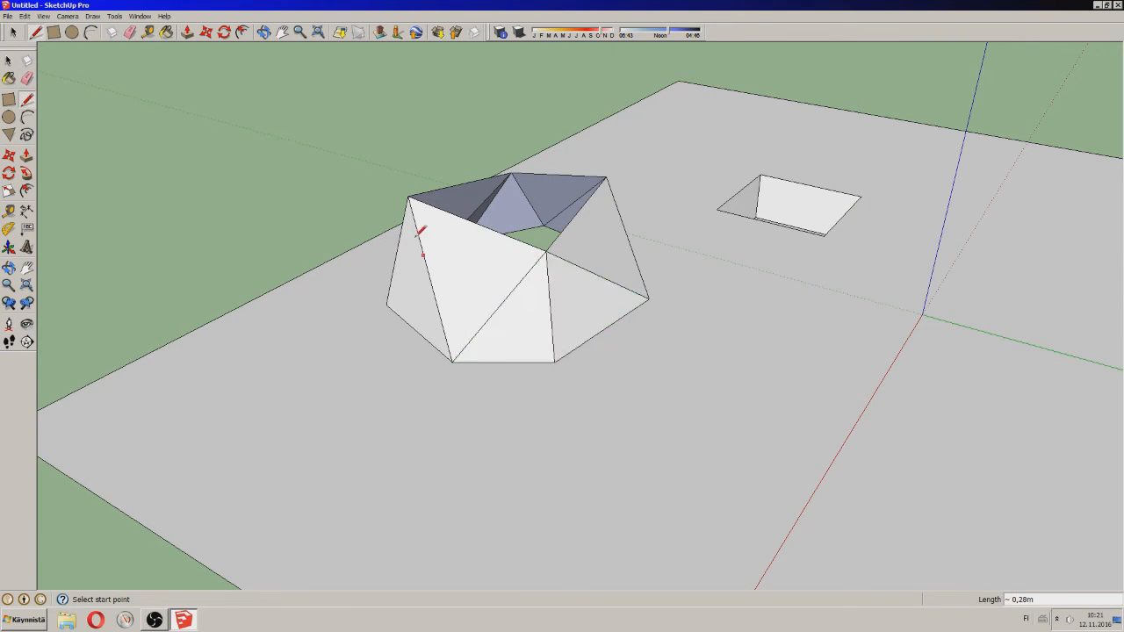
- Draw a flat triangle on the ground plane outward from one base edge of the mound
click(264, 32)
drag(614, 289, 716, 246)
drag(696, 318, 848, 232)
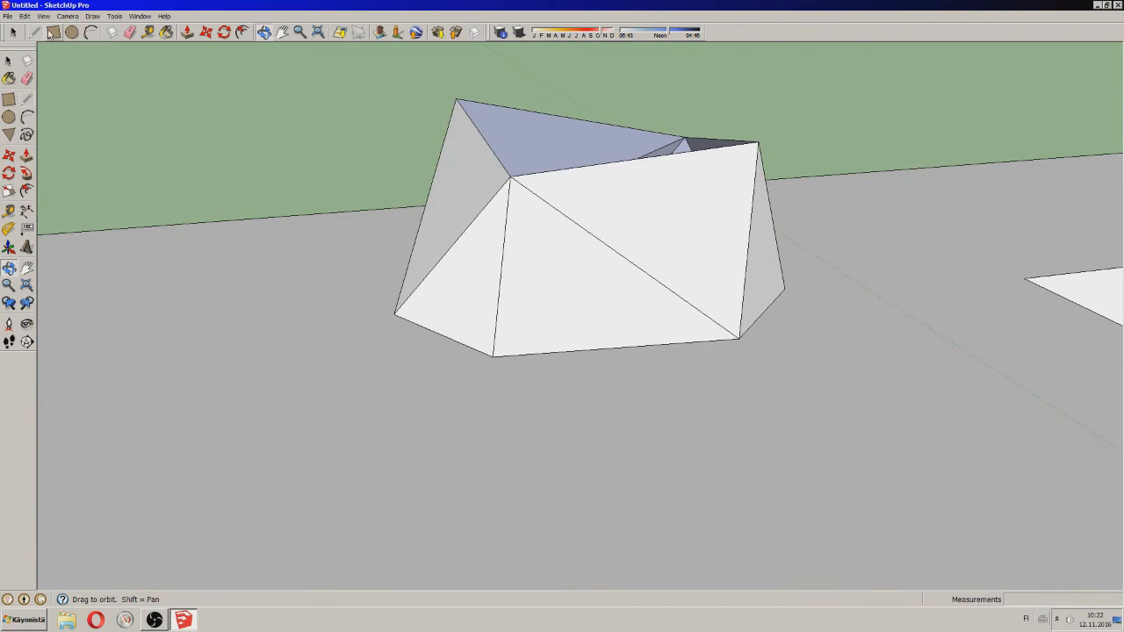
click(36, 34)
click(492, 354)
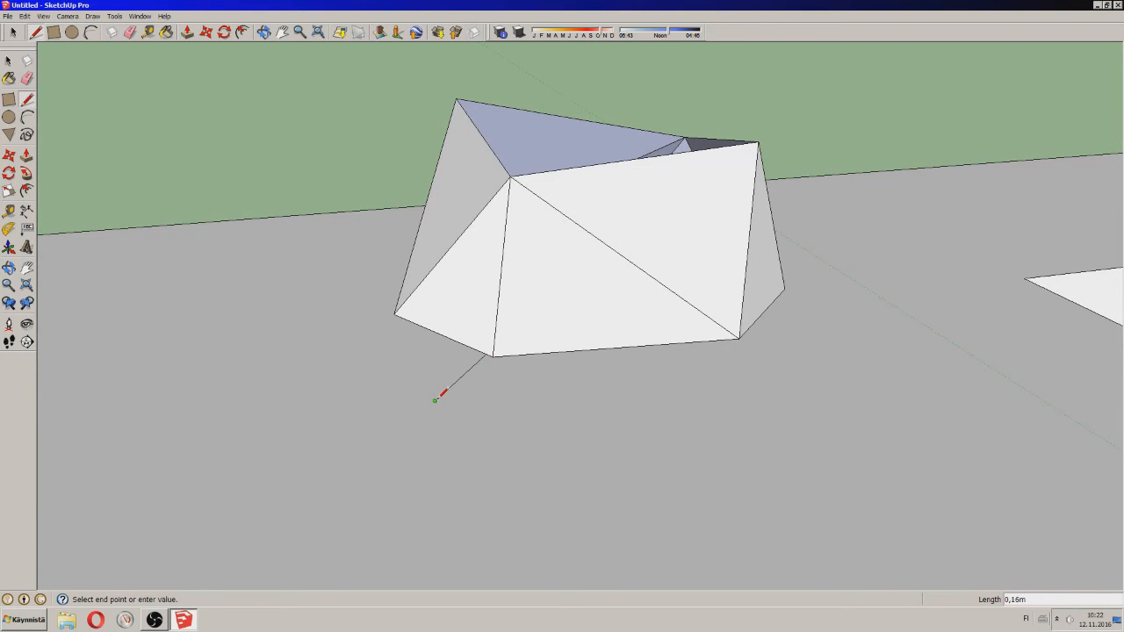
key(Escape)
click(492, 355)
click(381, 369)
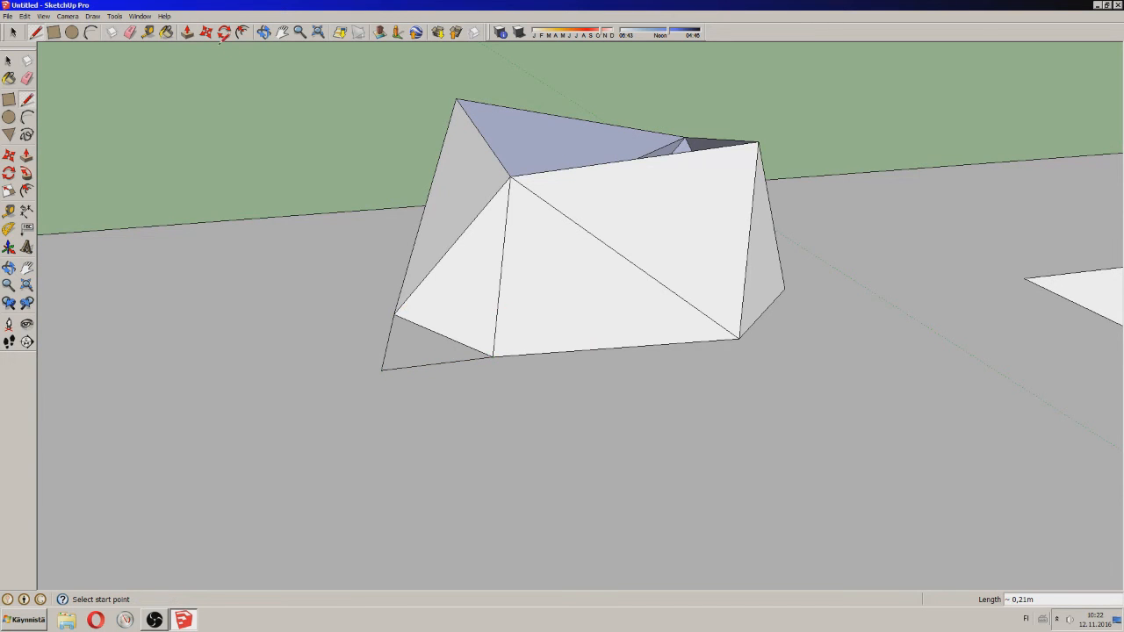
- Extend the ground triangle with lines from its outer corner to a new ground point and on to the mound's base vertices, forming adjoining triangles
click(205, 34)
click(35, 33)
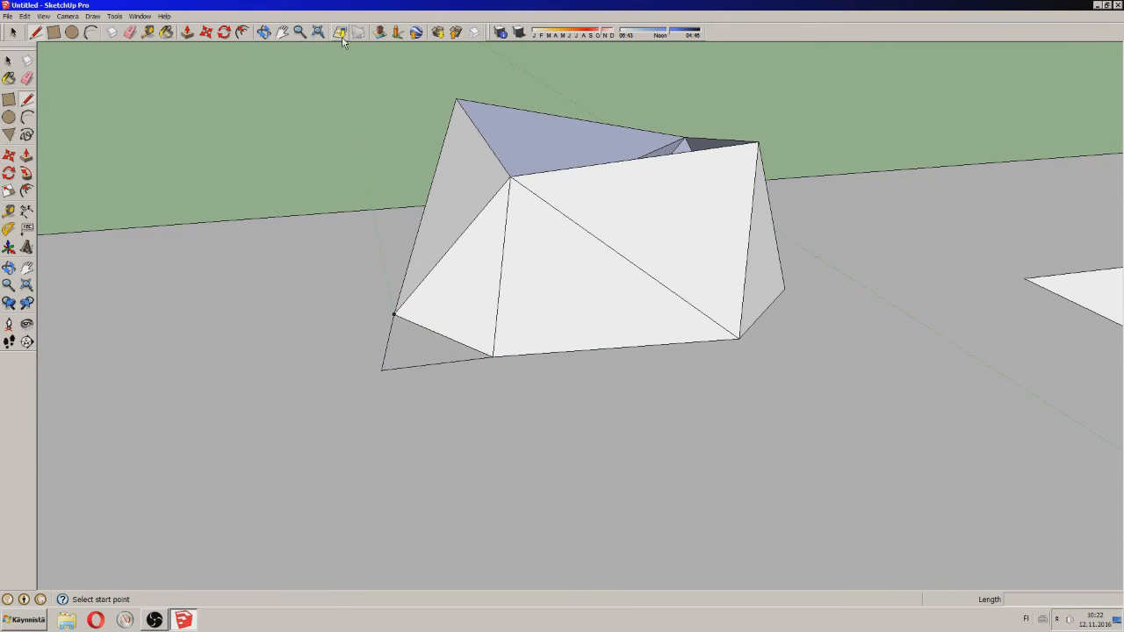
click(265, 33)
drag(562, 281, 775, 303)
click(38, 33)
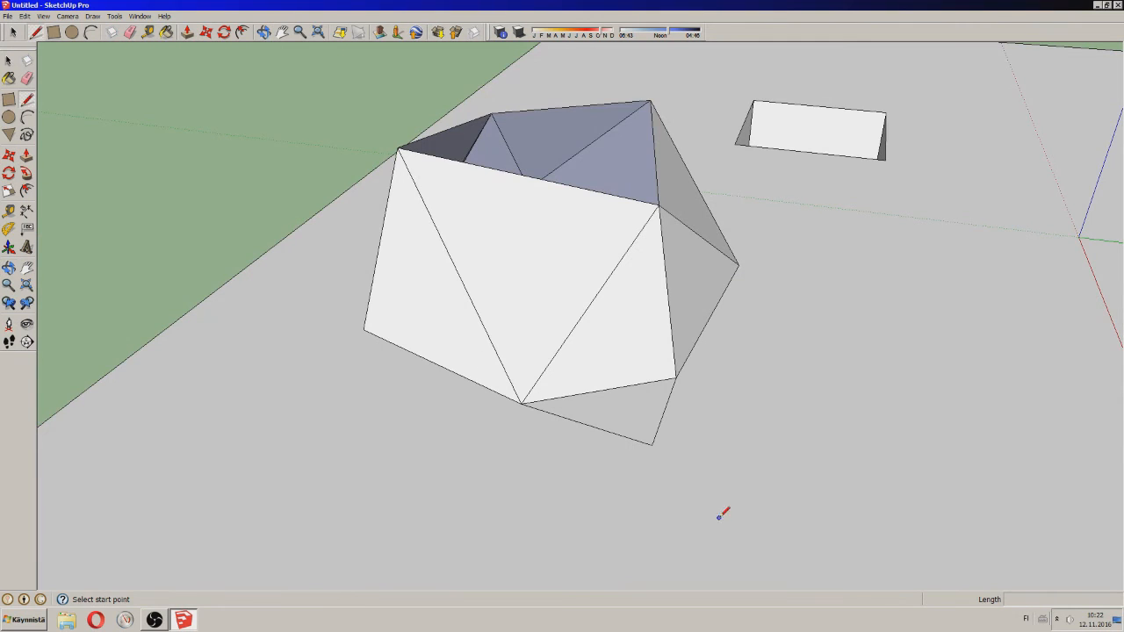
click(652, 443)
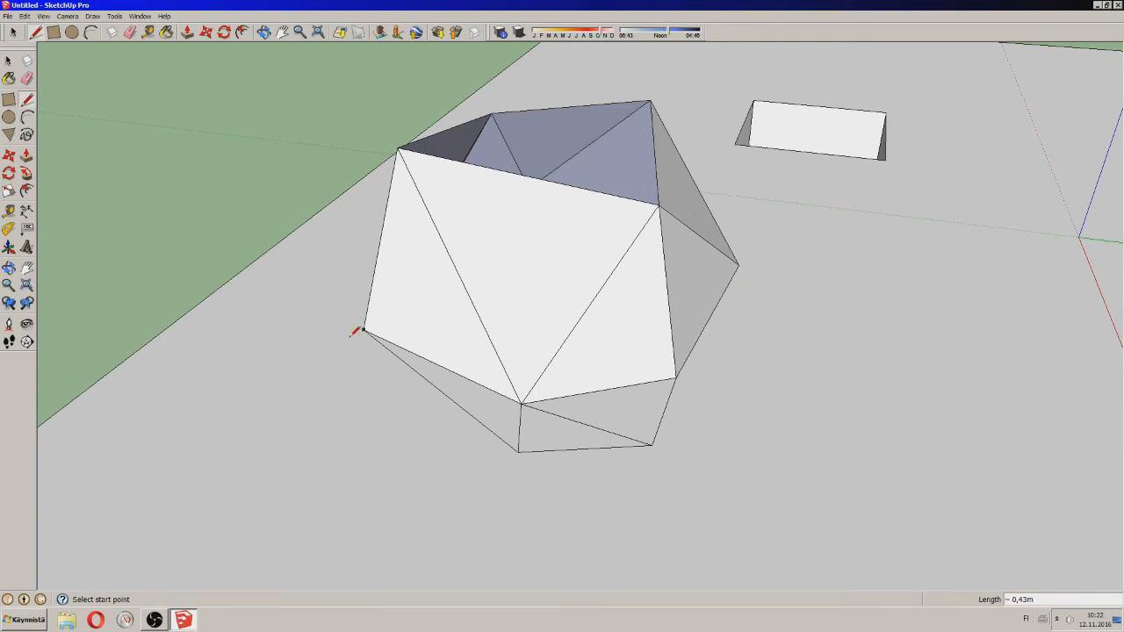
- Move the mound's base vertex shared by the outer triangles twice, the second time about 0.13 m toward the mound's middle
click(205, 32)
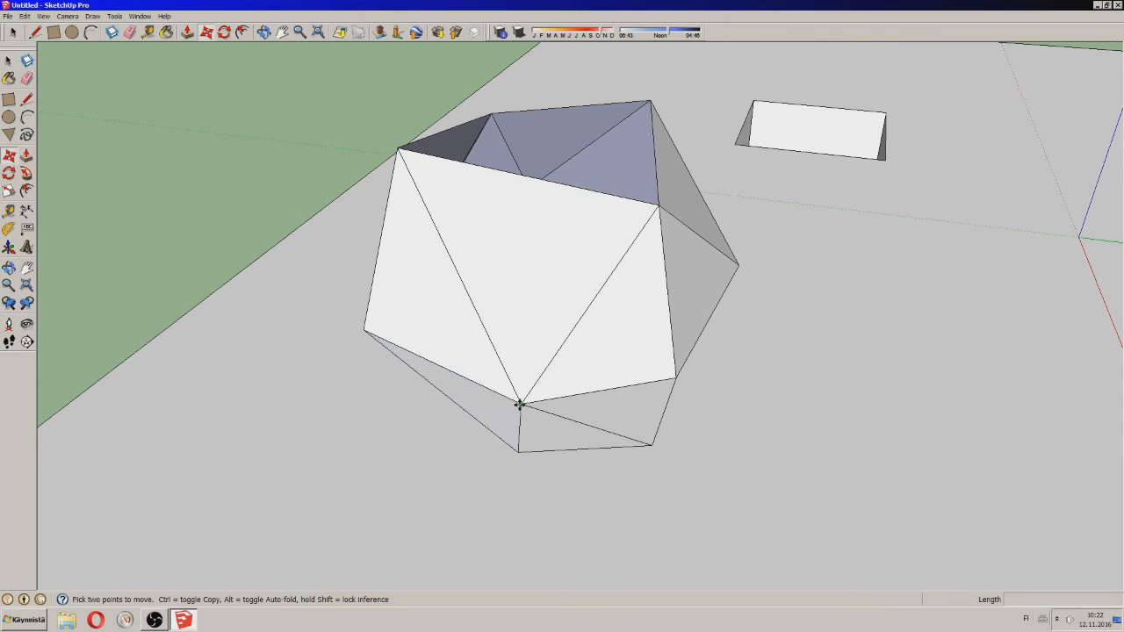
click(521, 403)
click(520, 365)
click(263, 31)
drag(491, 316, 637, 456)
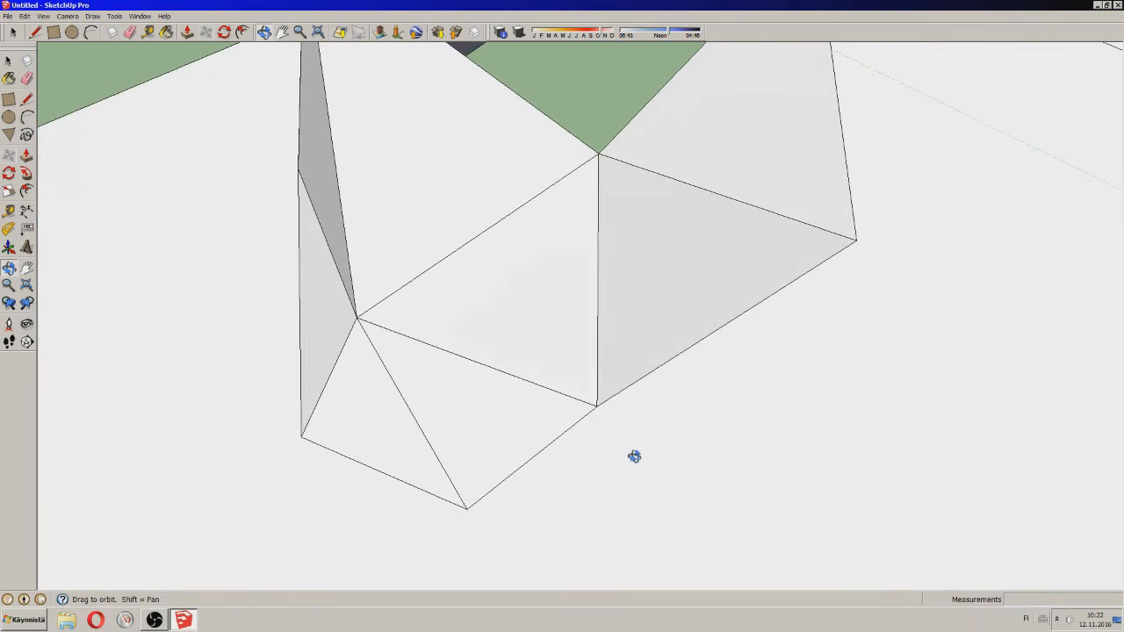
click(205, 31)
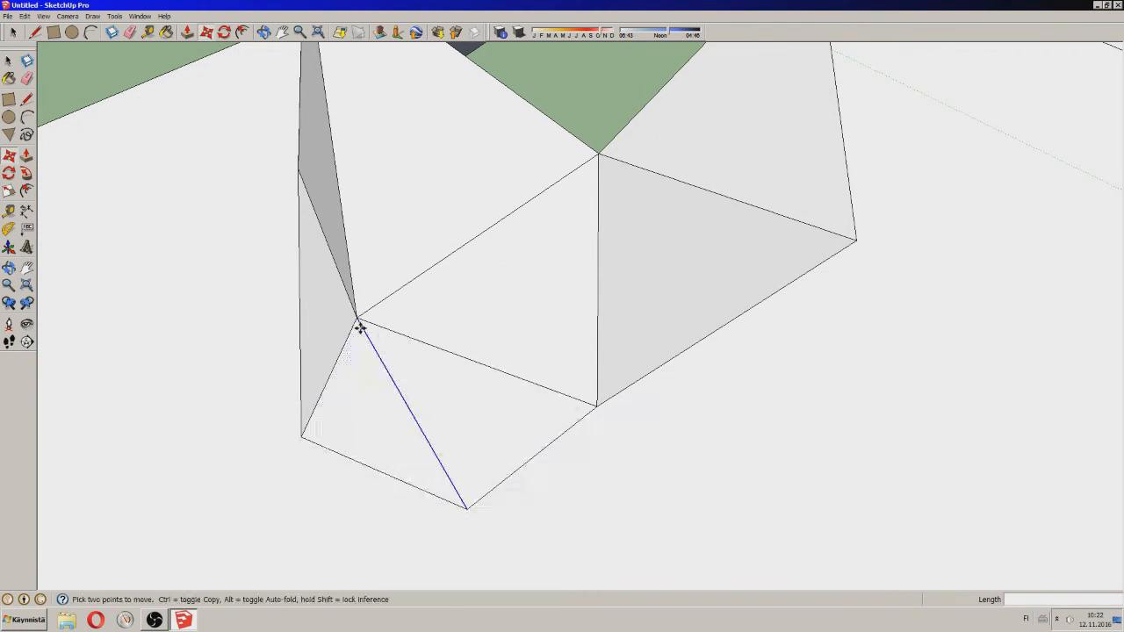
click(357, 317)
click(448, 248)
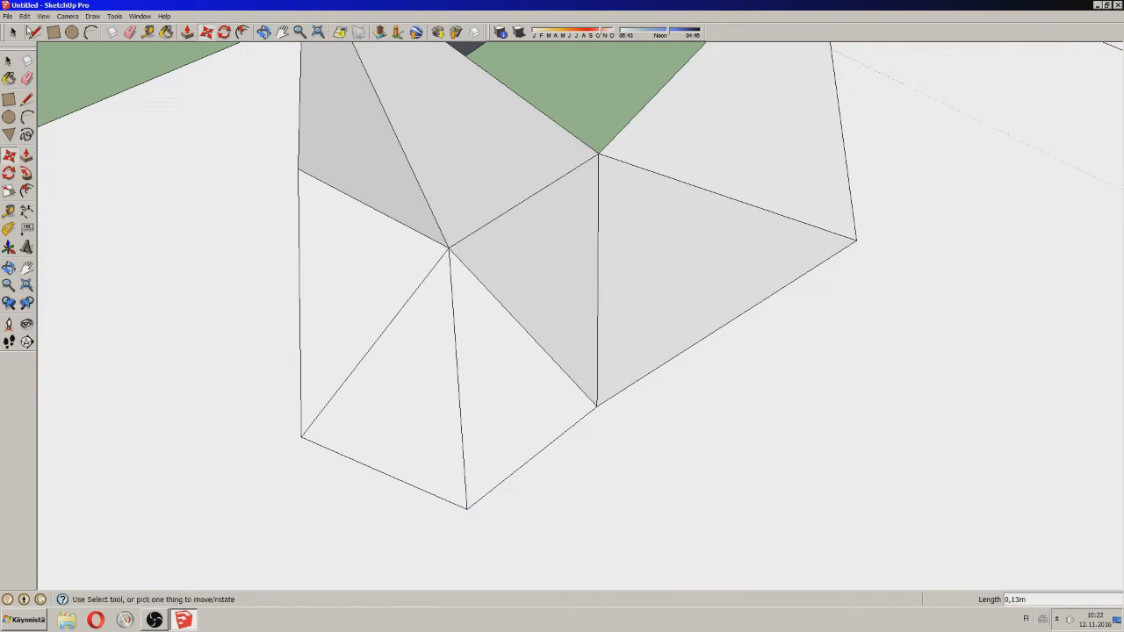
- Raise a point above the outer triangles' dividing edge, join it by a line to the outer corner, and erase the edge beneath it
click(37, 32)
click(360, 359)
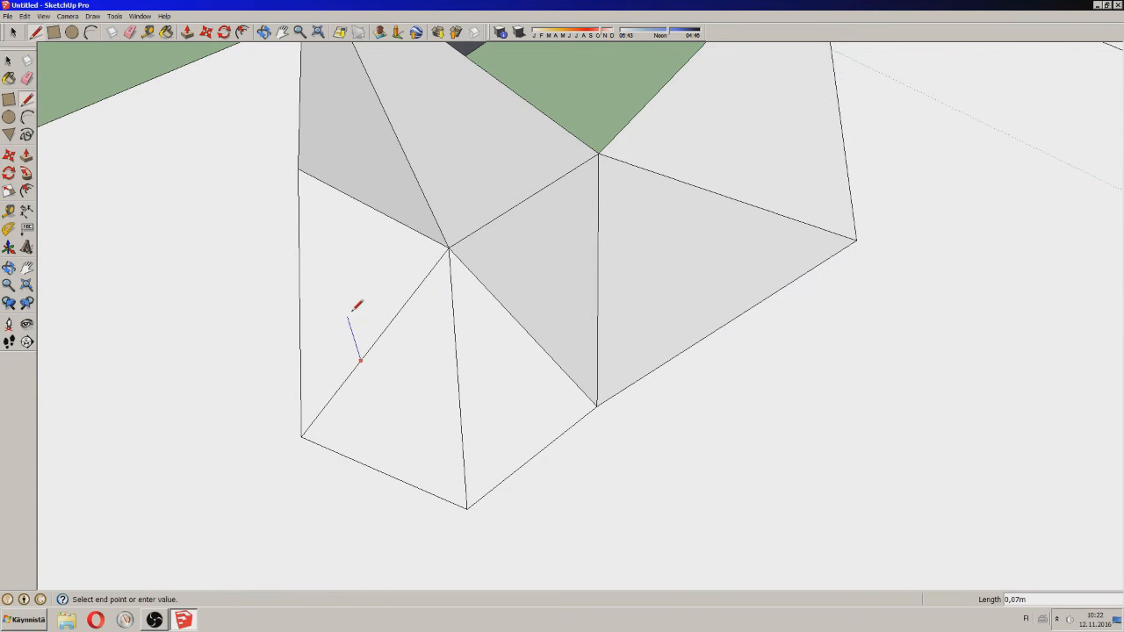
click(351, 331)
click(301, 435)
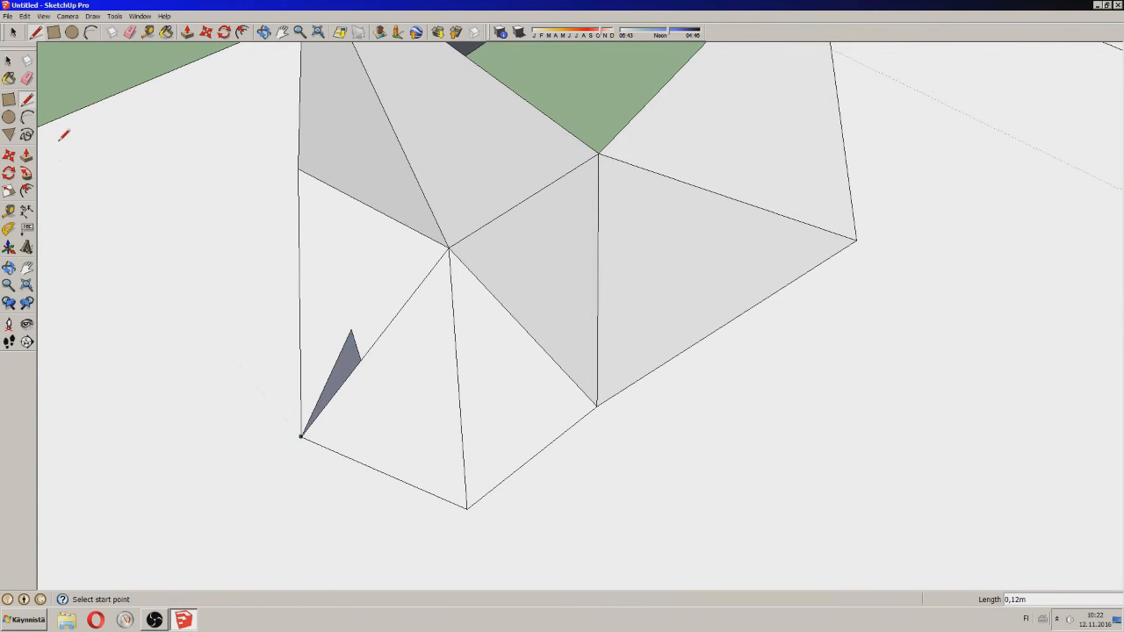
key(space)
key(Delete)
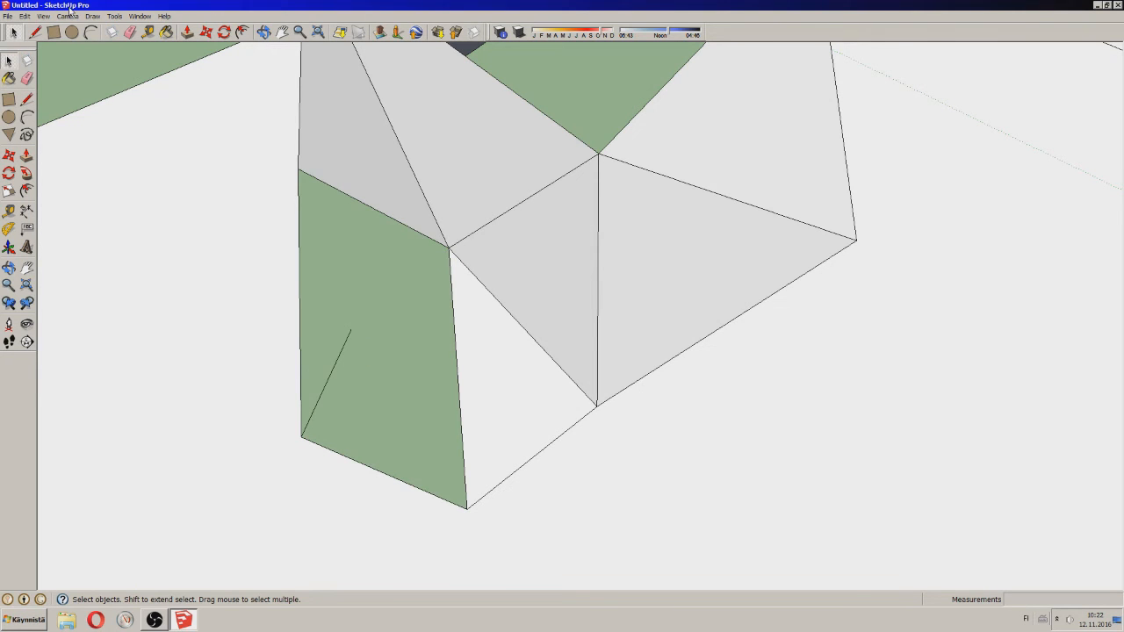
- Join the raised point to the three remaining corners of the opening, closing it with sloped triangles against the mound's base
click(36, 34)
click(351, 330)
click(447, 249)
key(Escape)
click(351, 330)
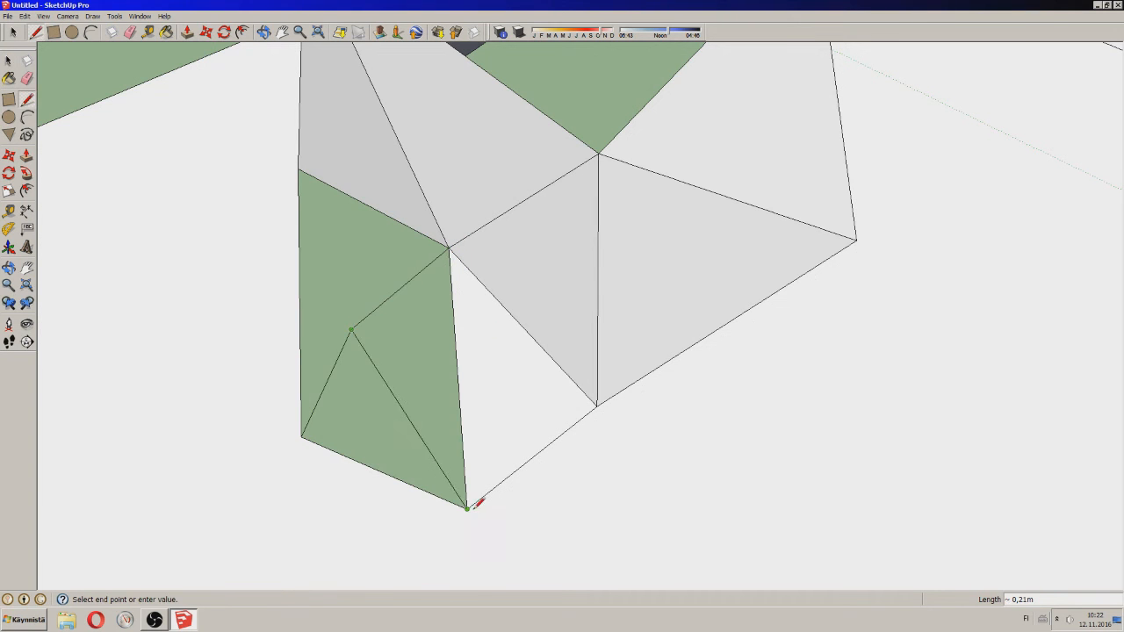
click(466, 507)
click(351, 330)
click(299, 171)
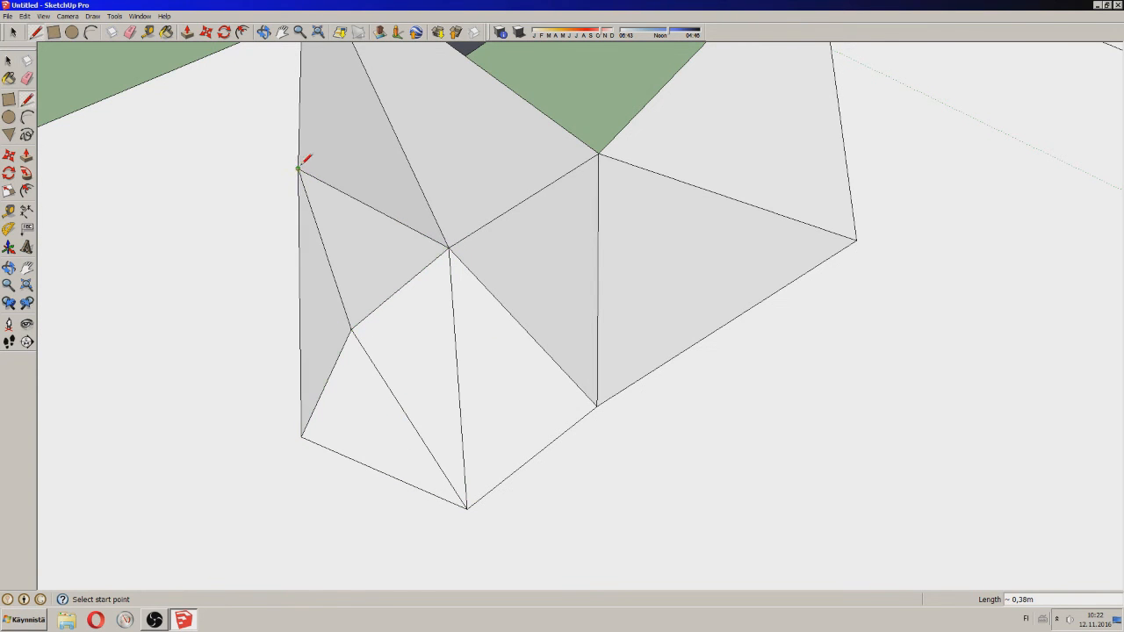
- Delete the separate square pit with its walls, floor and edges, without including the surrounding ground face in the selection
click(263, 32)
drag(422, 296, 556, 286)
drag(473, 319, 719, 294)
click(12, 32)
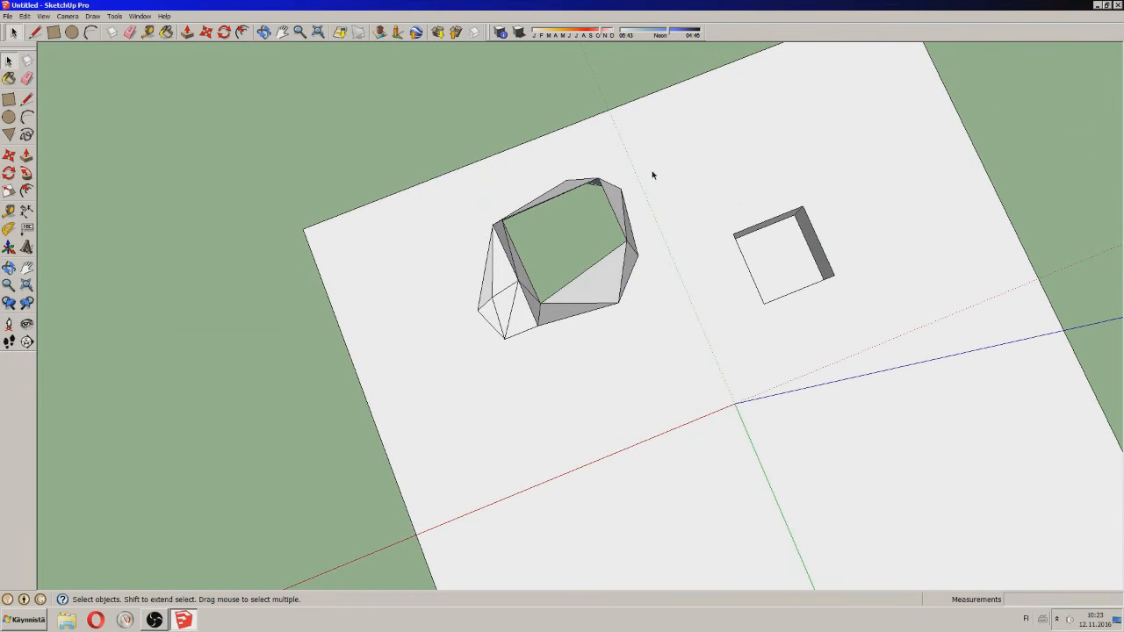
double_click(677, 341)
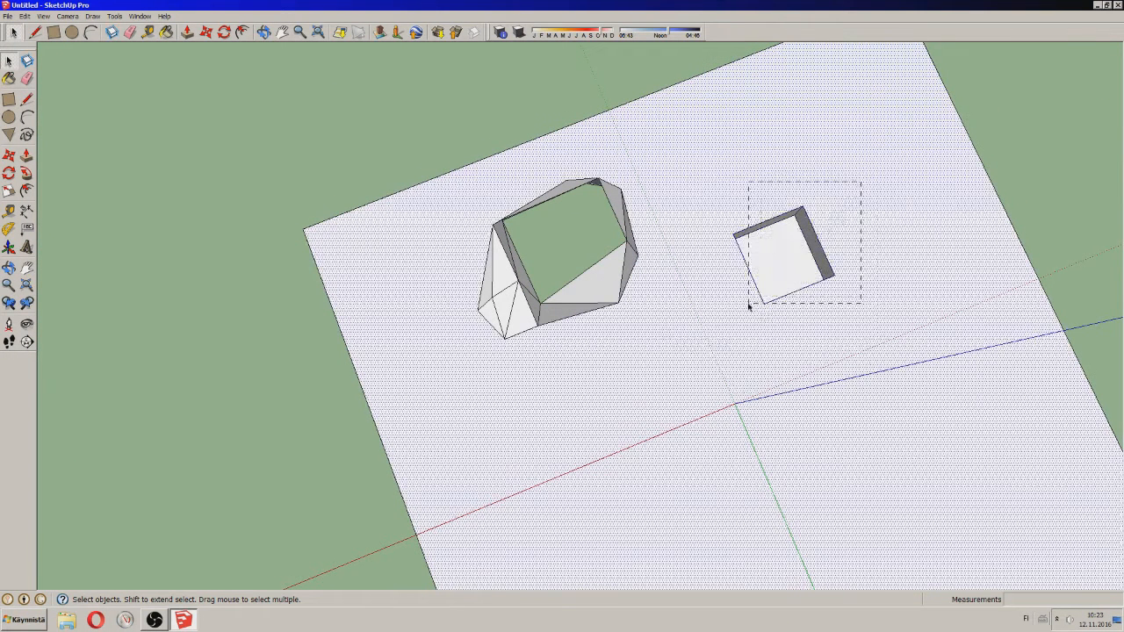
click(798, 243)
drag(862, 184, 679, 369)
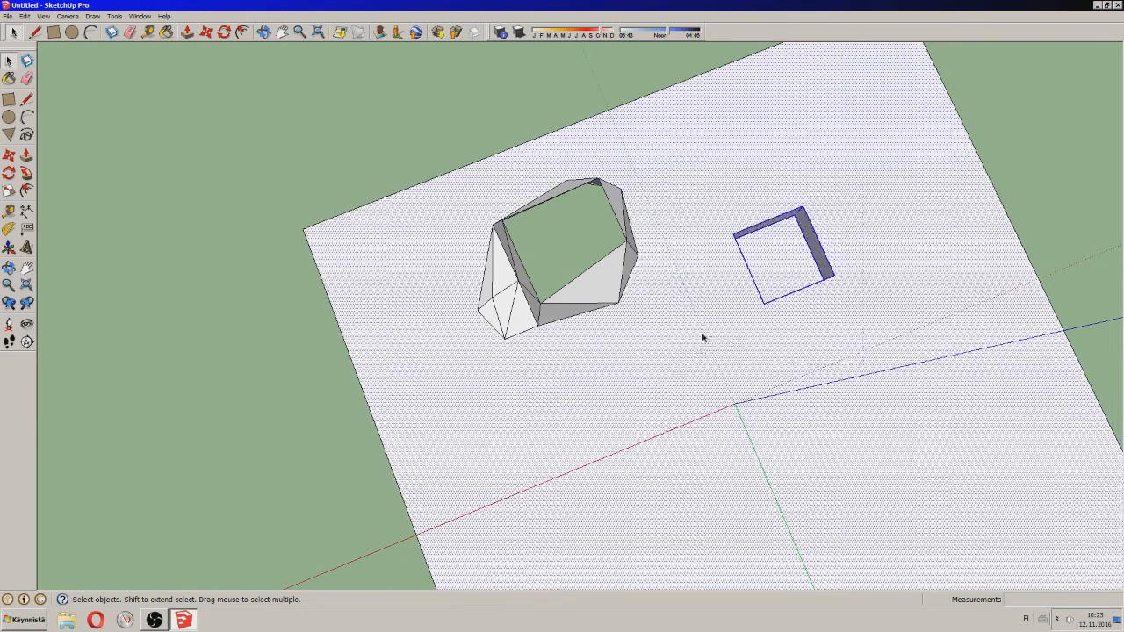
shift+click(708, 352)
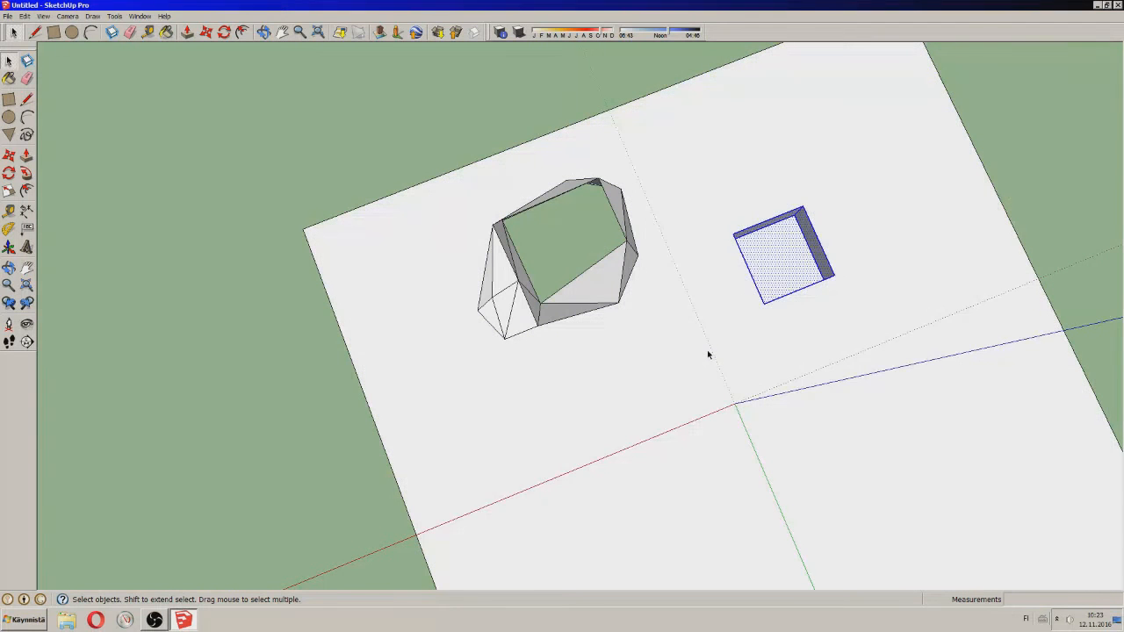
key(Delete)
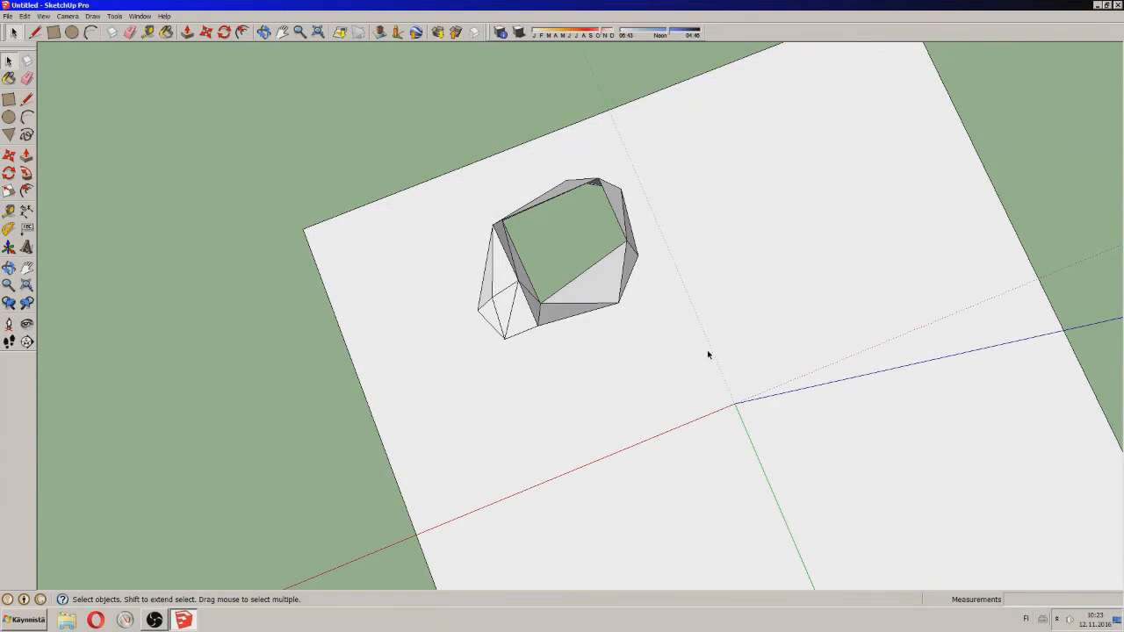
- Copy the whole mound and paste the duplicate beside the original on the ground plane
click(263, 32)
drag(649, 308, 1121, 379)
click(12, 33)
drag(350, 242, 726, 469)
click(267, 33)
drag(296, 75, 494, 153)
key(ctrl+v)
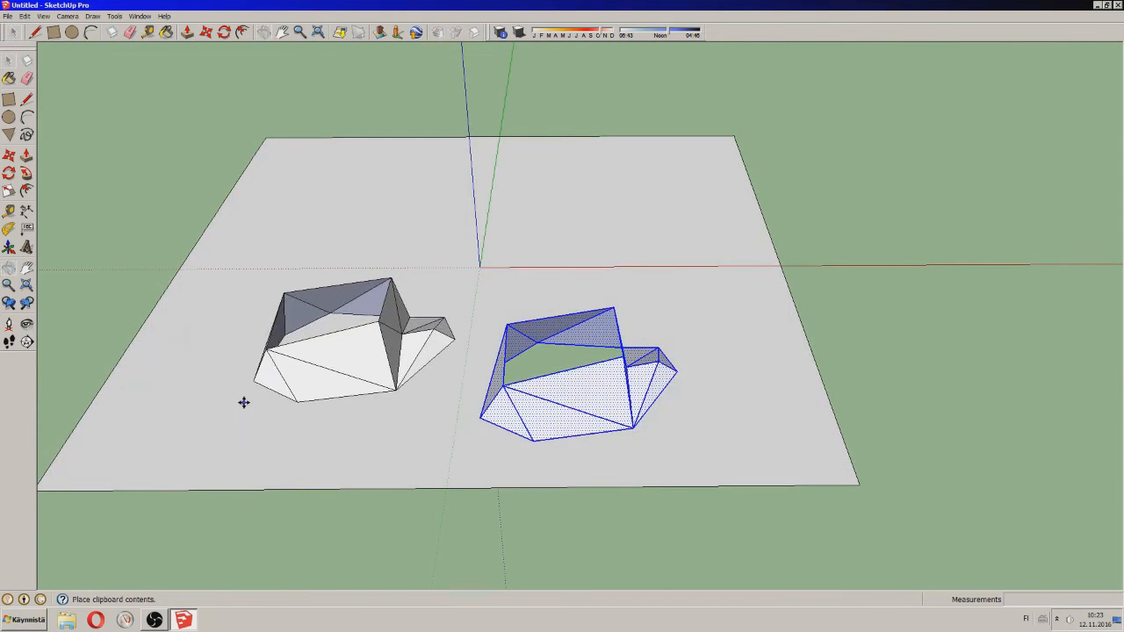
click(243, 402)
- Move the pasted mound about 0.89 m across the ground plane toward the origin
click(224, 33)
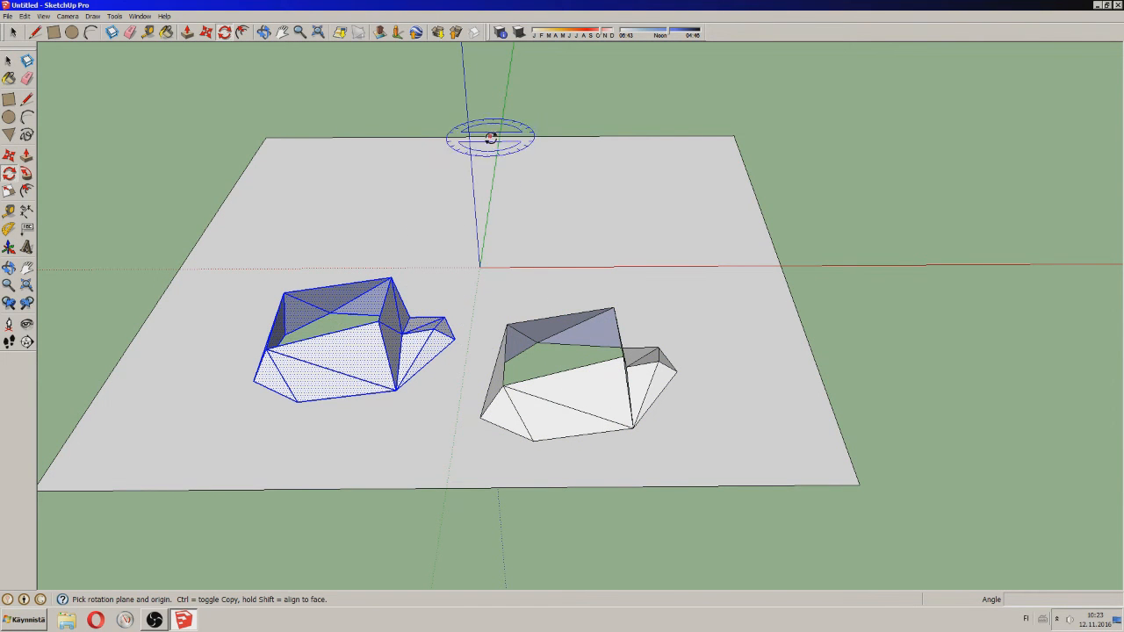
click(263, 32)
drag(518, 405, 504, 465)
click(205, 33)
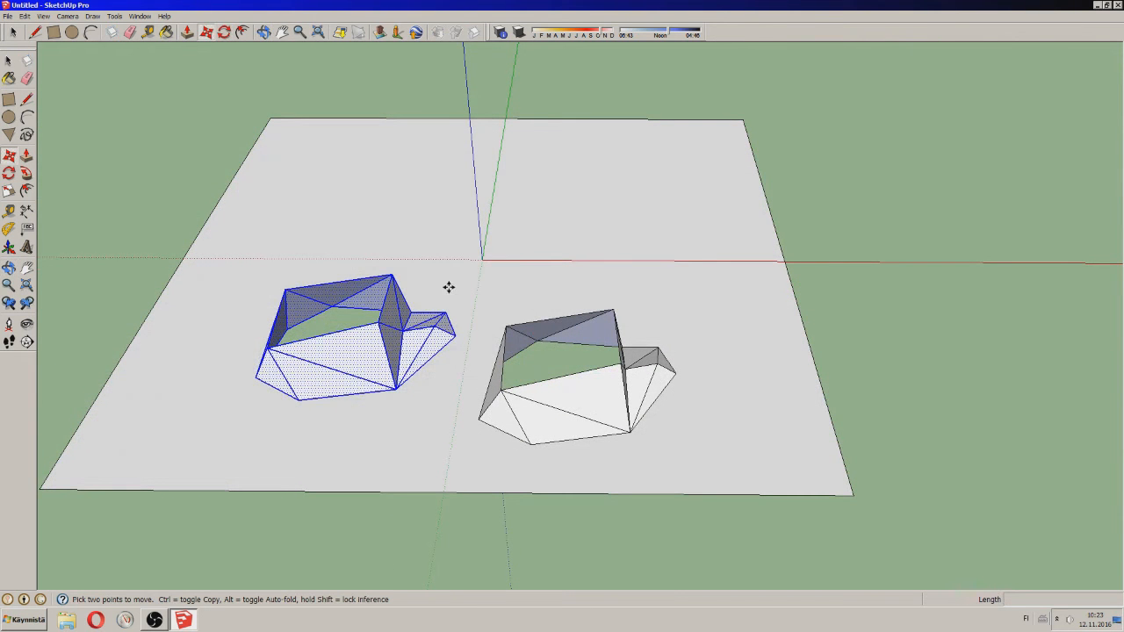
click(439, 290)
click(566, 216)
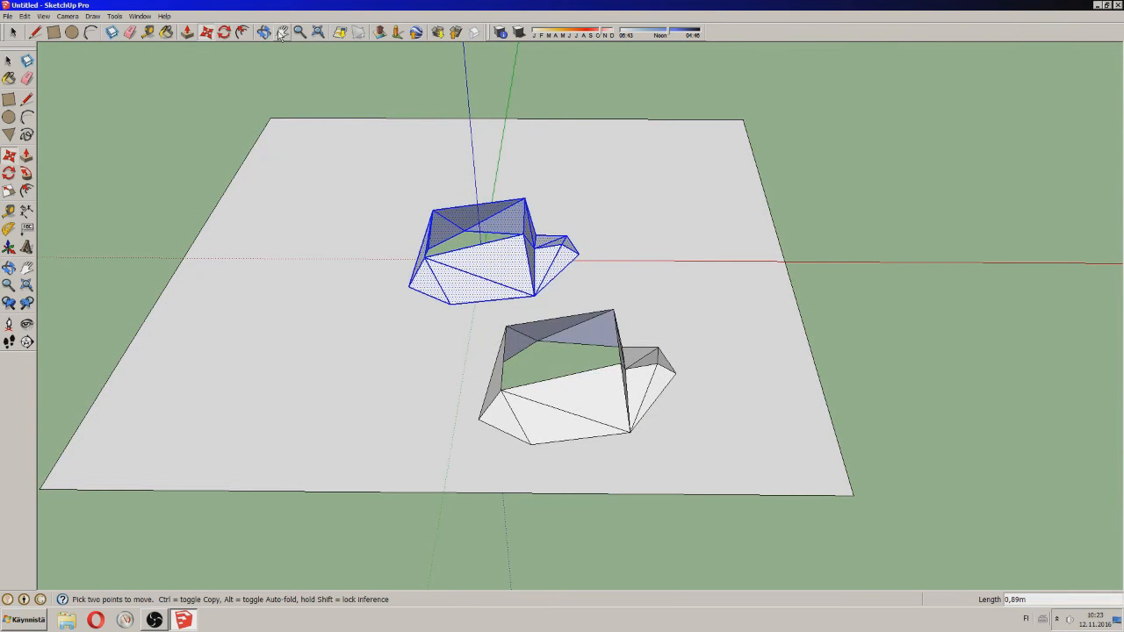
- Rotate the pasted mound 180 degrees in a vertical plane around a point above it on the blue axis
click(264, 33)
drag(442, 314, 558, 367)
click(224, 33)
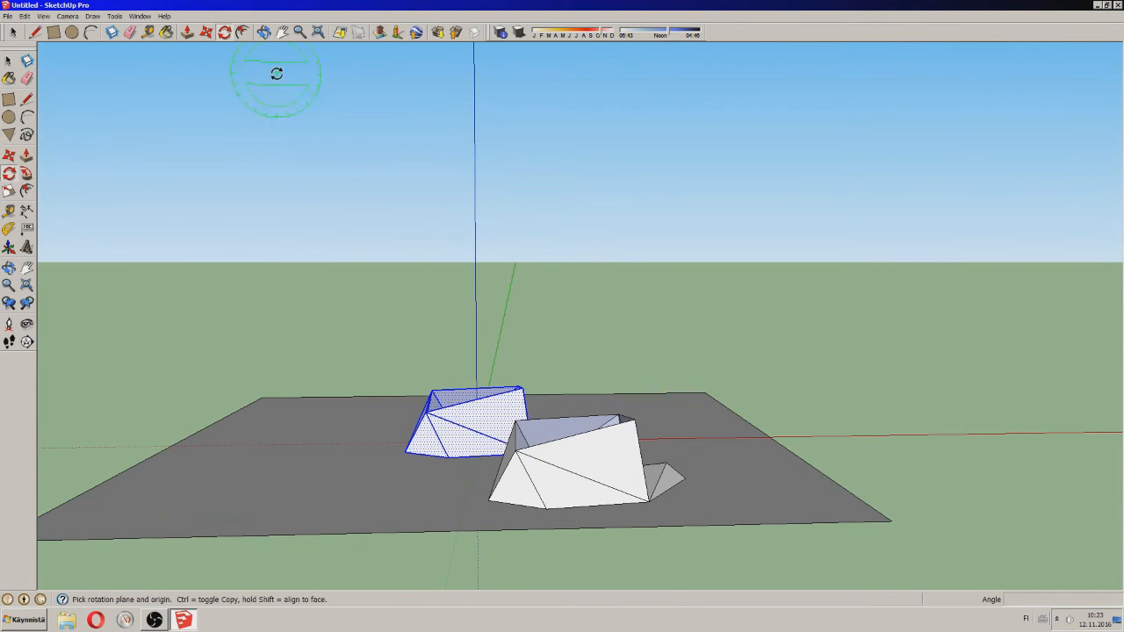
click(475, 325)
click(476, 313)
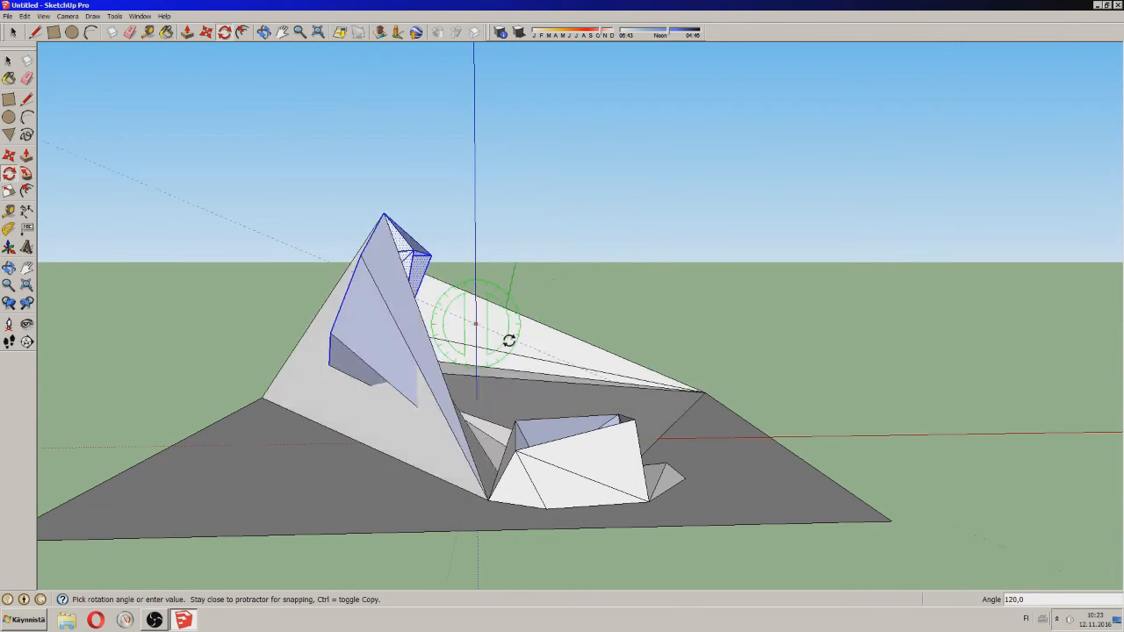
click(474, 367)
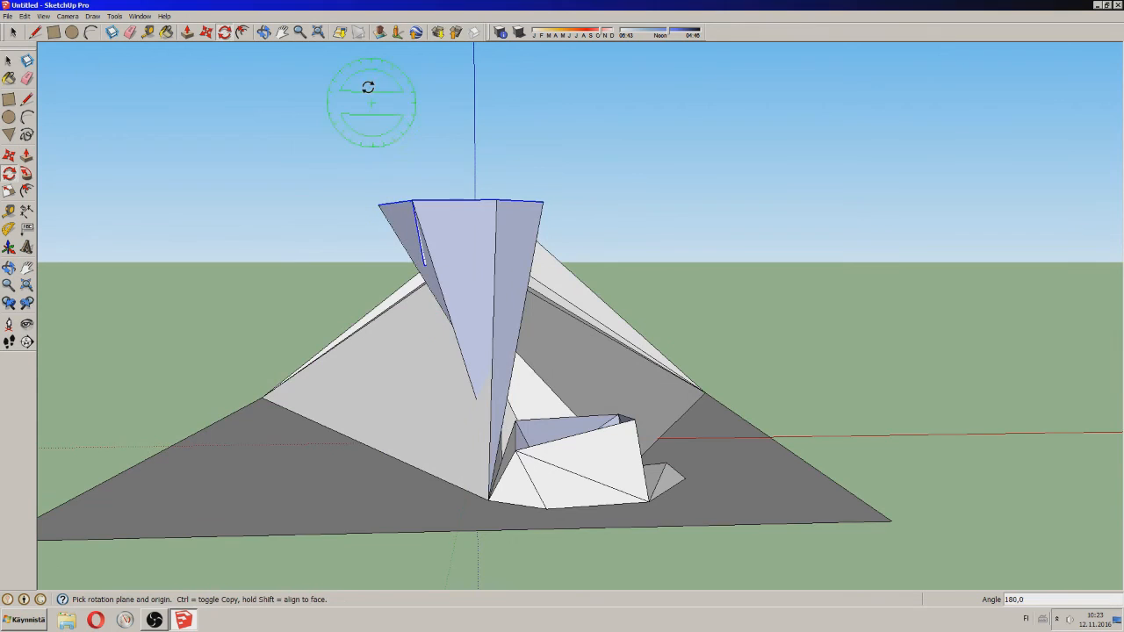
- Move the upside-down mound copy down about 1.29 m to the level of the ground plane
click(263, 33)
drag(491, 369, 498, 500)
click(202, 33)
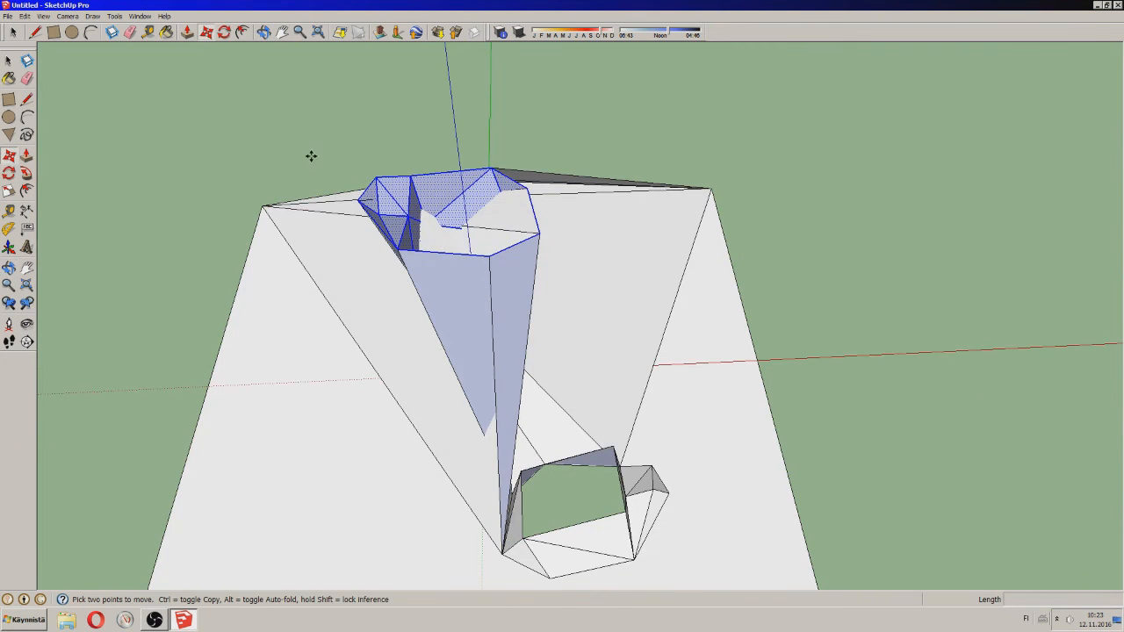
click(359, 197)
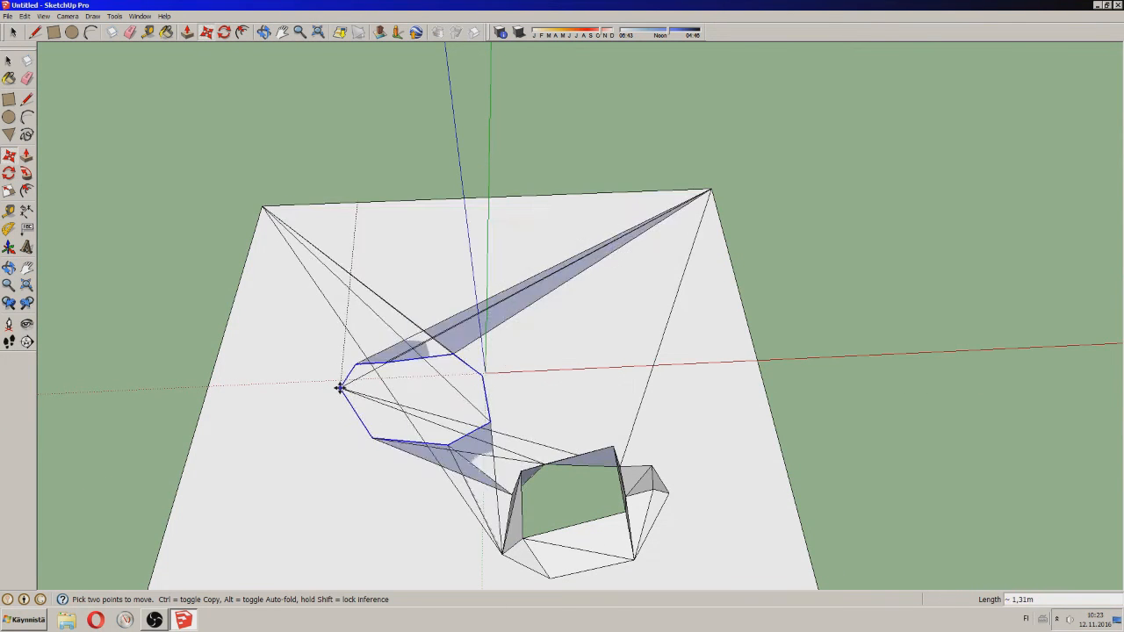
click(359, 355)
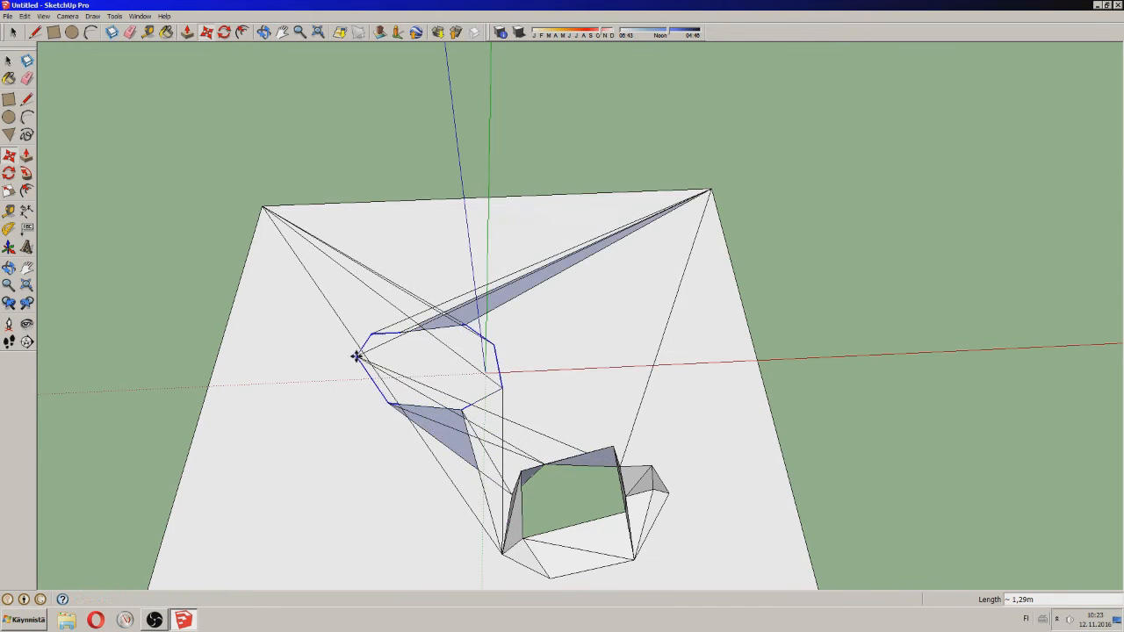
- Examine the flipped mound copy and the faces connected to it from several angles, above and below the ground plane
key(o)
drag(325, 138, 517, 200)
mouse_move(434, 326)
mouse_down()
mouse_move(494, 532)
mouse_move(525, 498)
mouse_up()
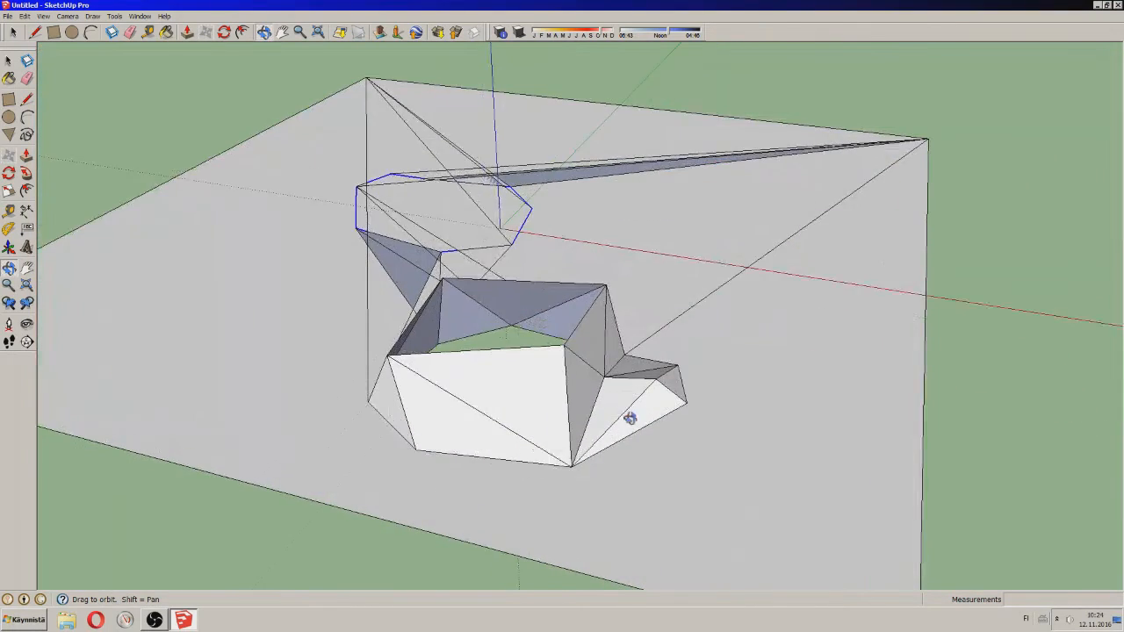
drag(630, 418, 689, 288)
drag(708, 371, 247, 513)
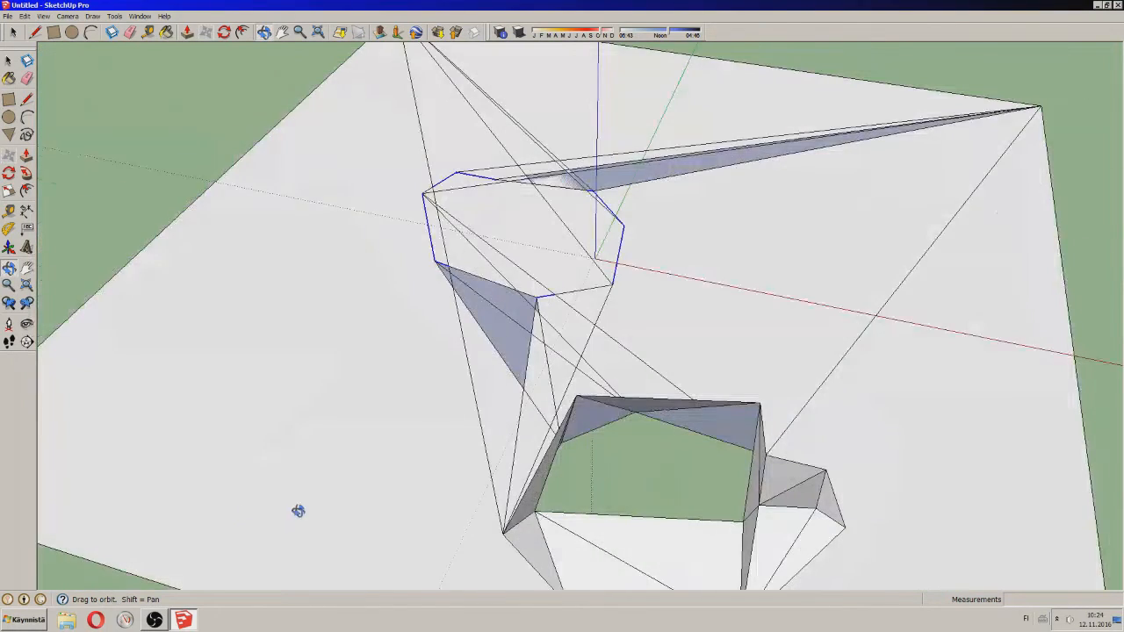
drag(560, 322, 379, 45)
click(437, 31)
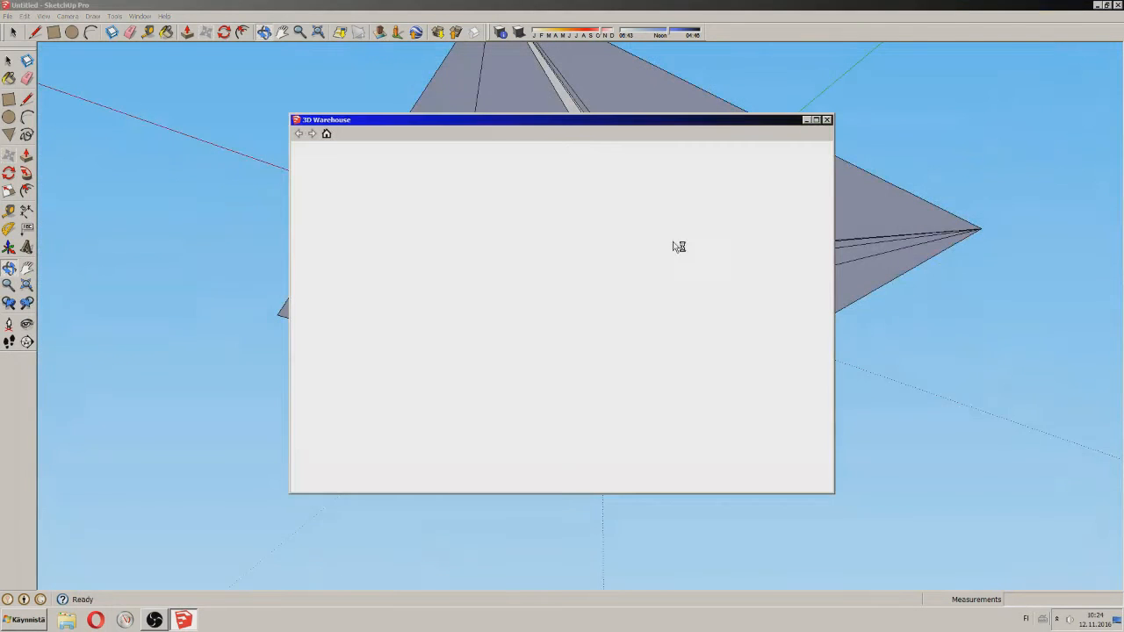
click(826, 119)
drag(812, 188, 95, 620)
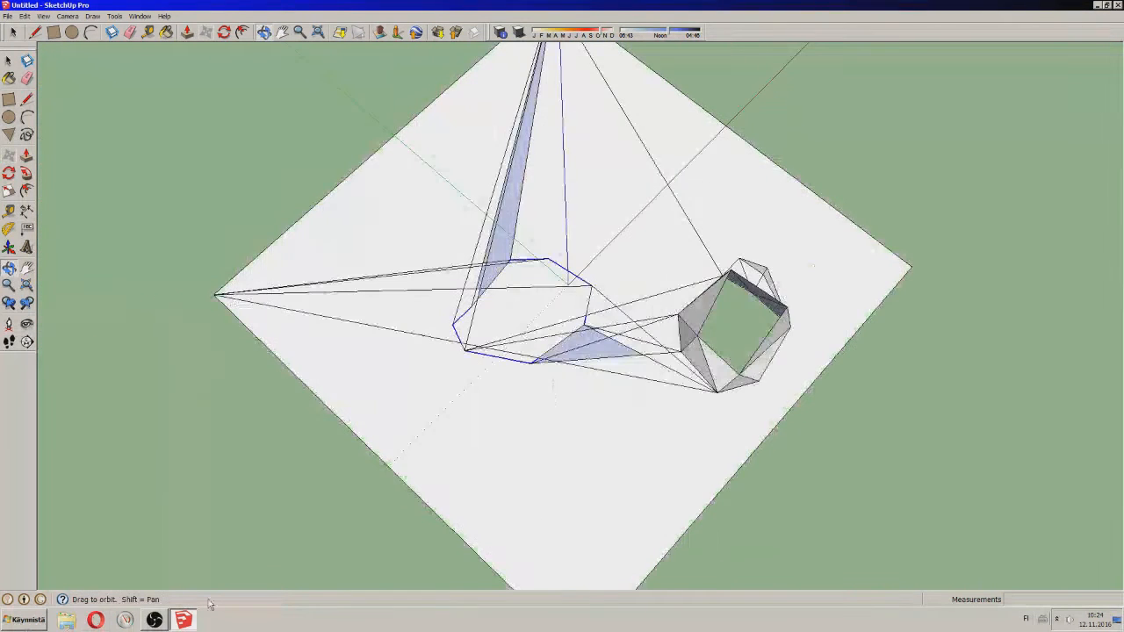
- Undo the move, the rotation and the pasting of the mound copy
drag(658, 284, 725, 236)
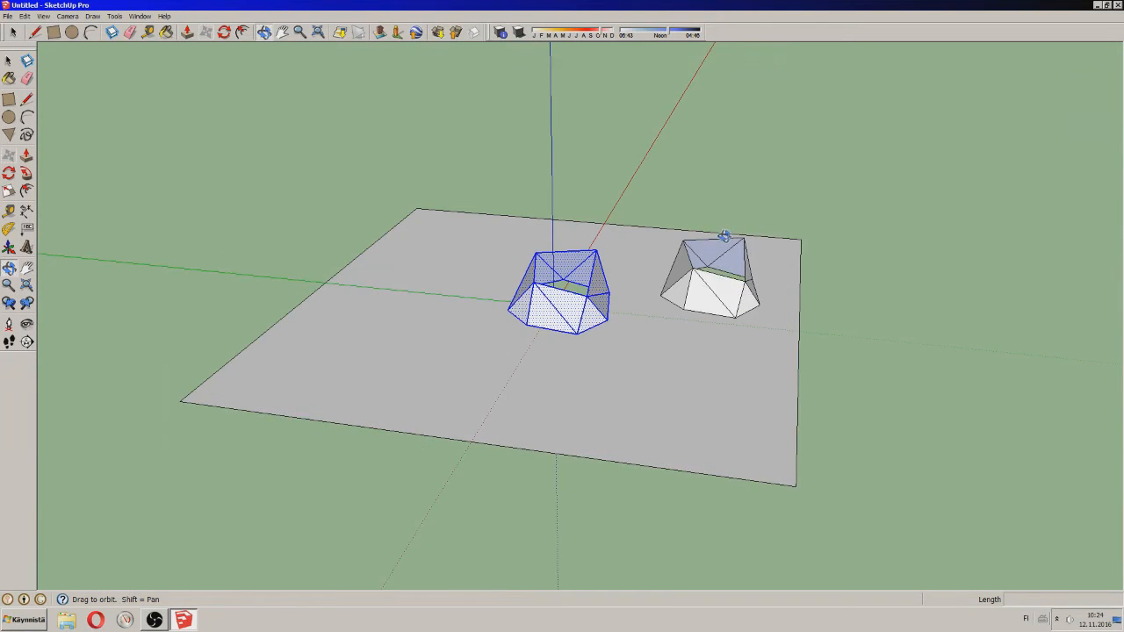
drag(709, 283, 448, 125)
click(13, 31)
key(ctrl+z)
key(ctrl+z)
- Draw a closed, irregular six-sided outline with lines on the empty part of the ground plane beside the mound
scroll(532, 301, up, 2)
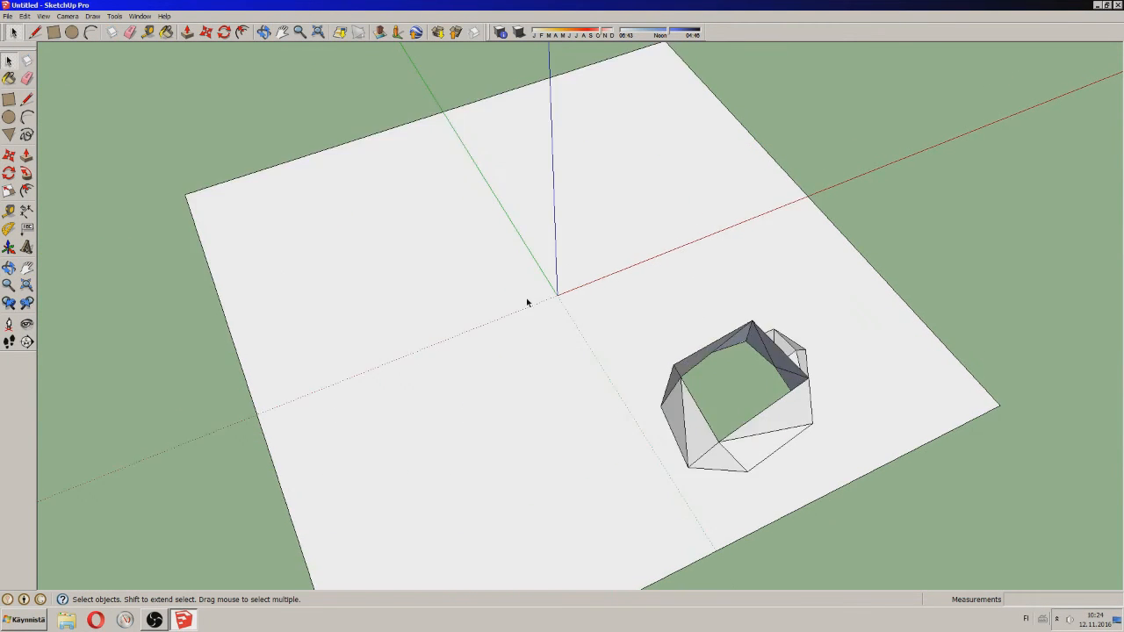
key(o)
drag(587, 221, 568, 374)
click(35, 32)
scroll(572, 259, up, 2)
click(591, 241)
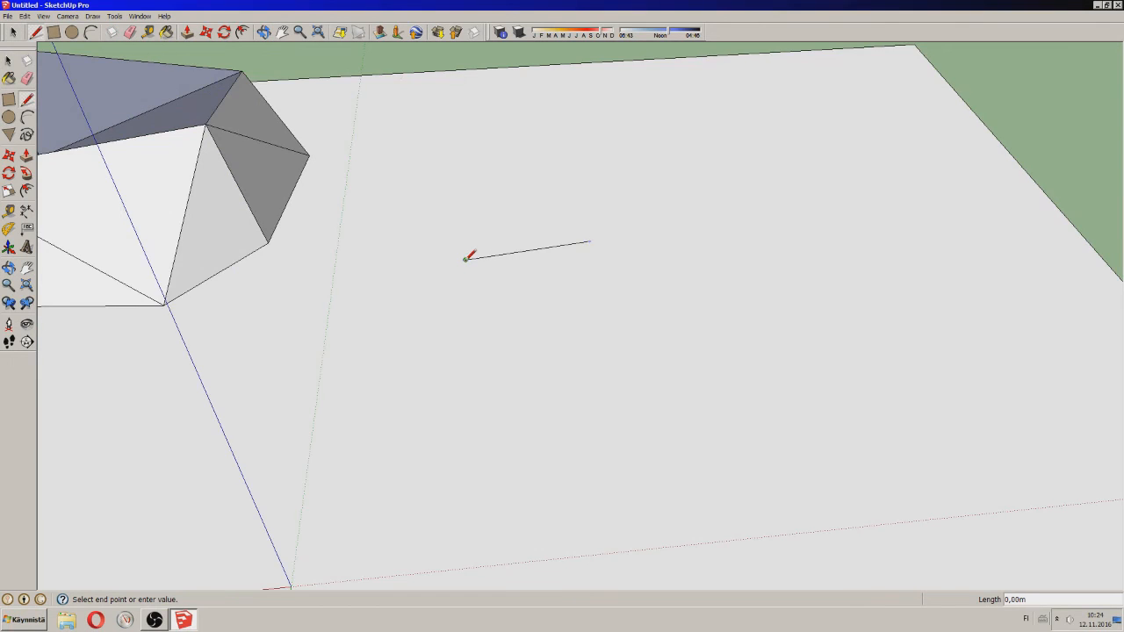
click(466, 258)
scroll(466, 260, down, 1)
click(519, 451)
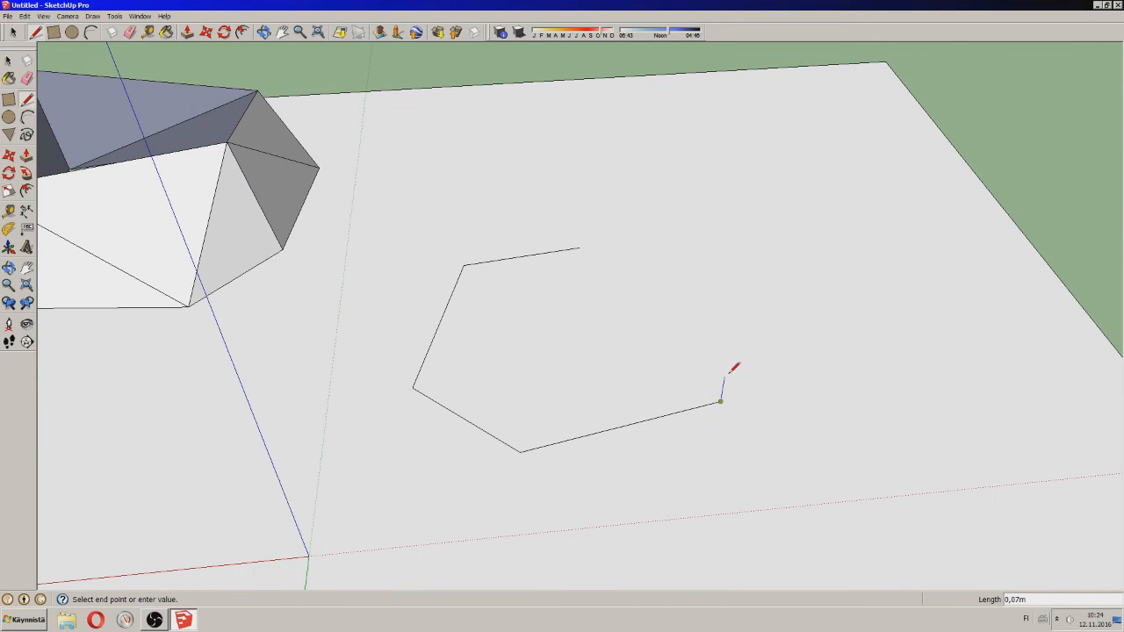
click(578, 247)
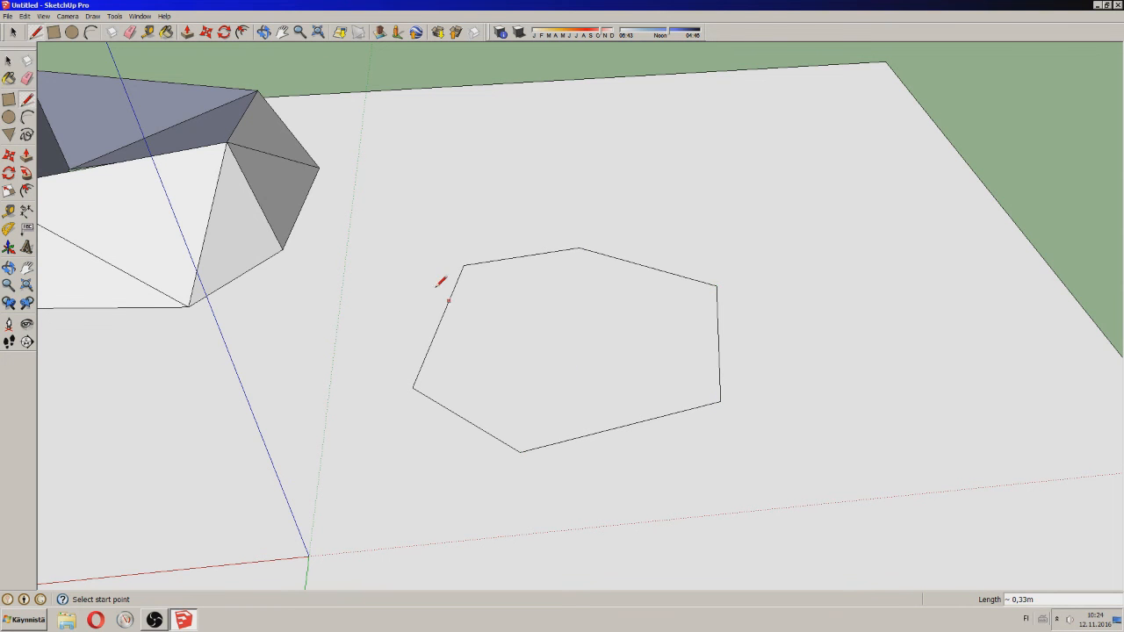
- Draw a circle on the ground plane behind the six-sided outline and push/pull it up into a low cylinder
click(263, 32)
drag(409, 231, 512, 436)
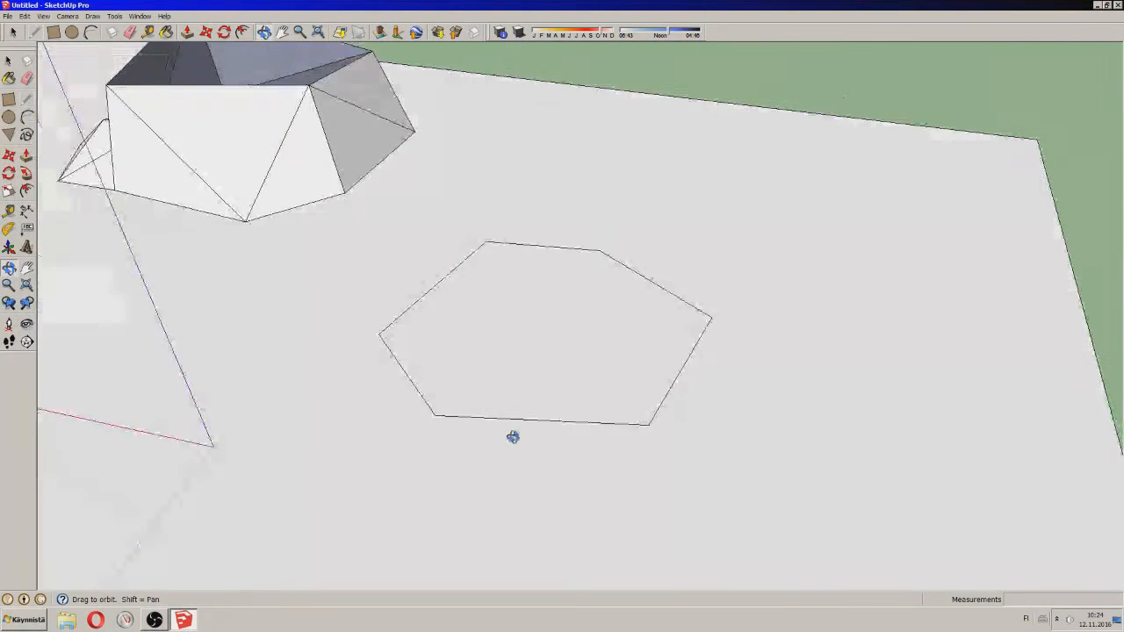
click(9, 134)
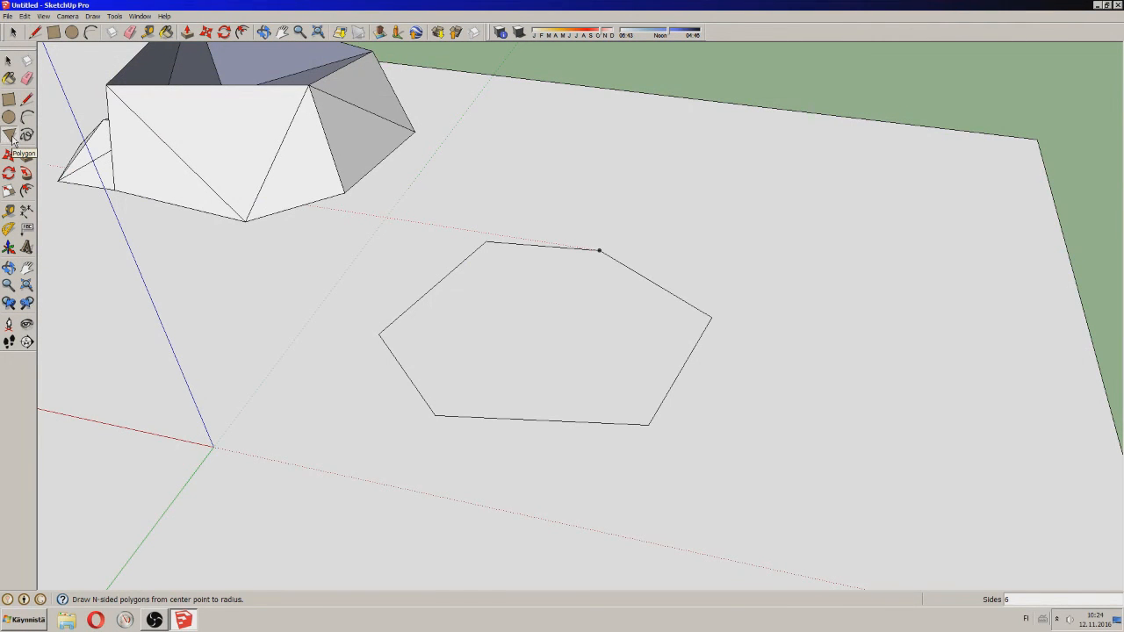
click(10, 119)
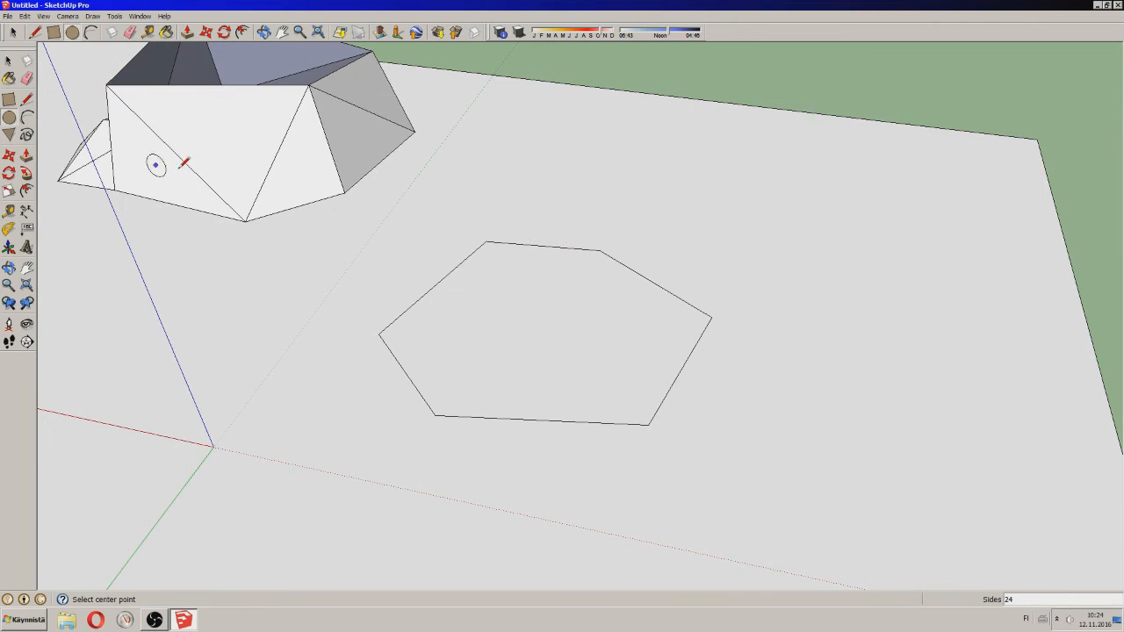
click(670, 218)
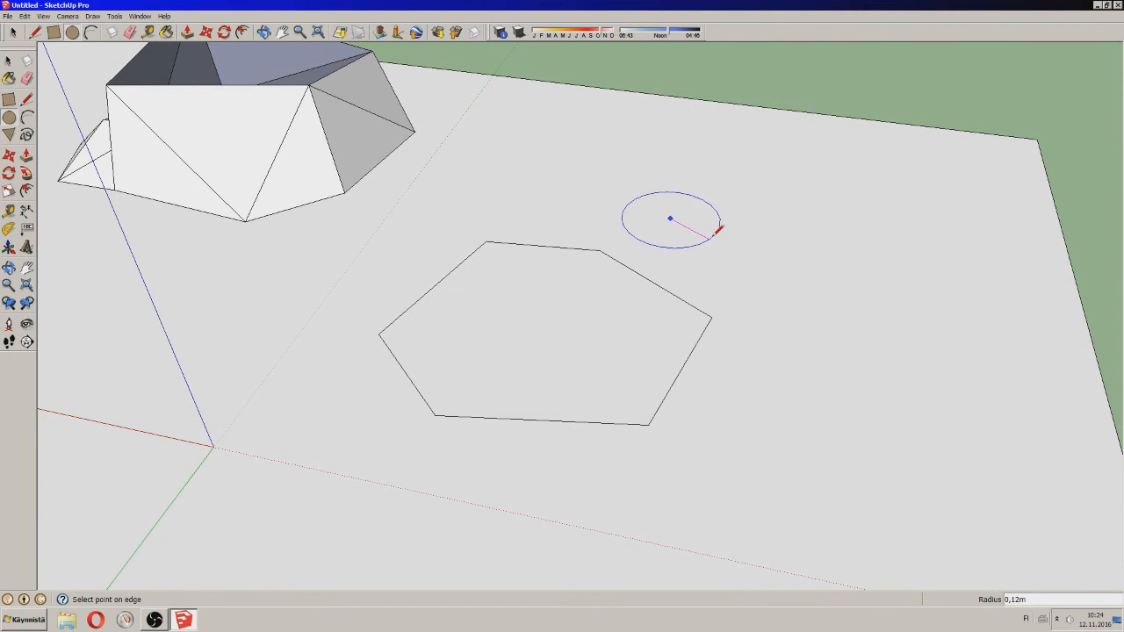
click(717, 186)
click(191, 34)
drag(708, 213, 707, 169)
- Select the cylinder's curved side face and review the commands available for it
click(263, 32)
drag(667, 290, 632, 276)
click(8, 32)
right_click(630, 261)
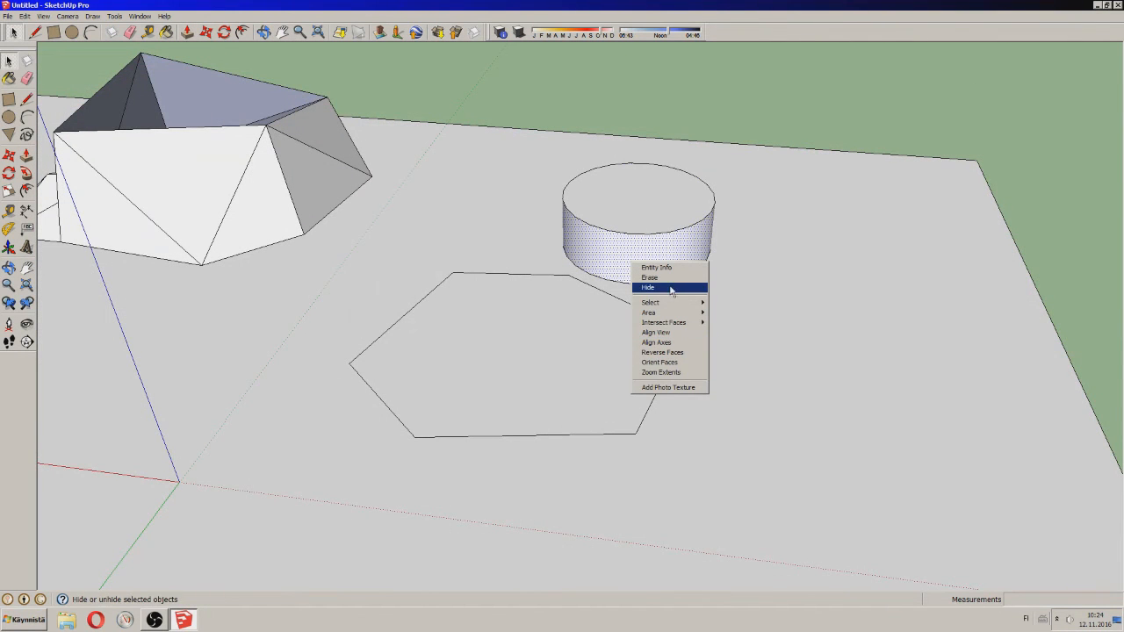
click(679, 364)
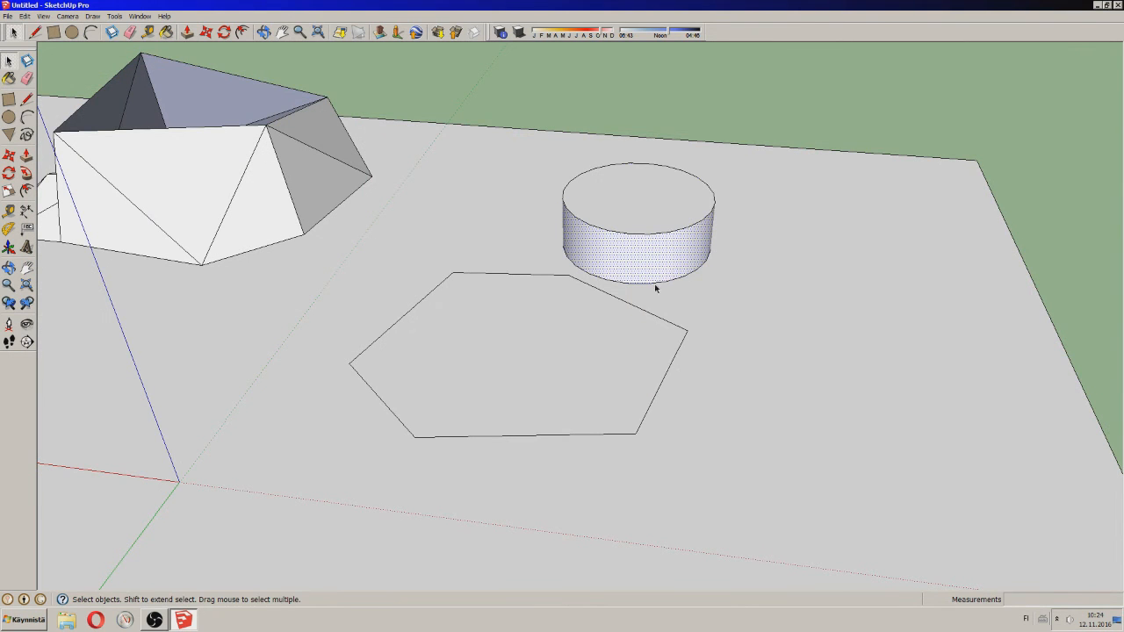
- Erase the cylinder behind the six-sided outline
right_click(667, 254)
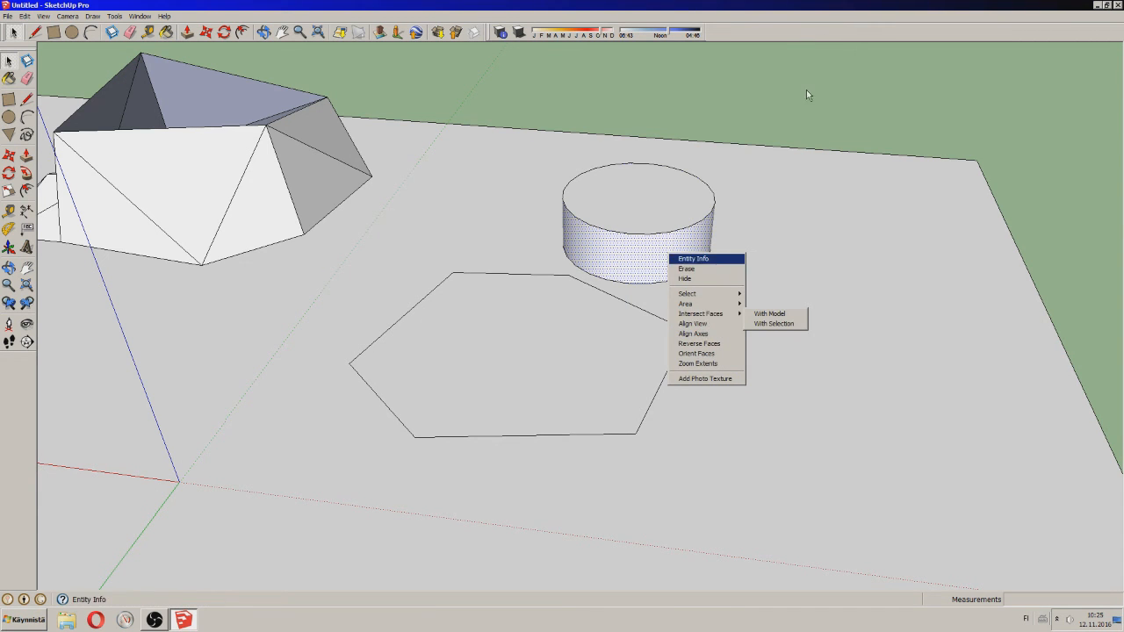
click(686, 268)
key(Delete)
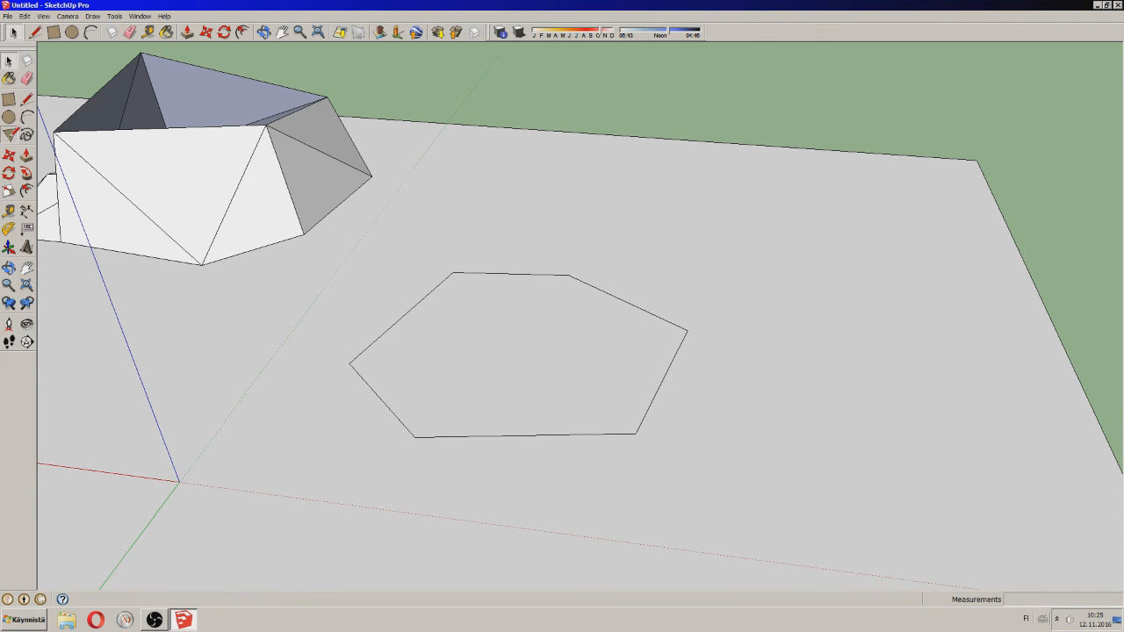
- Draw a nine-sided polygon on the ground plane behind the six-sided outline
click(8, 134)
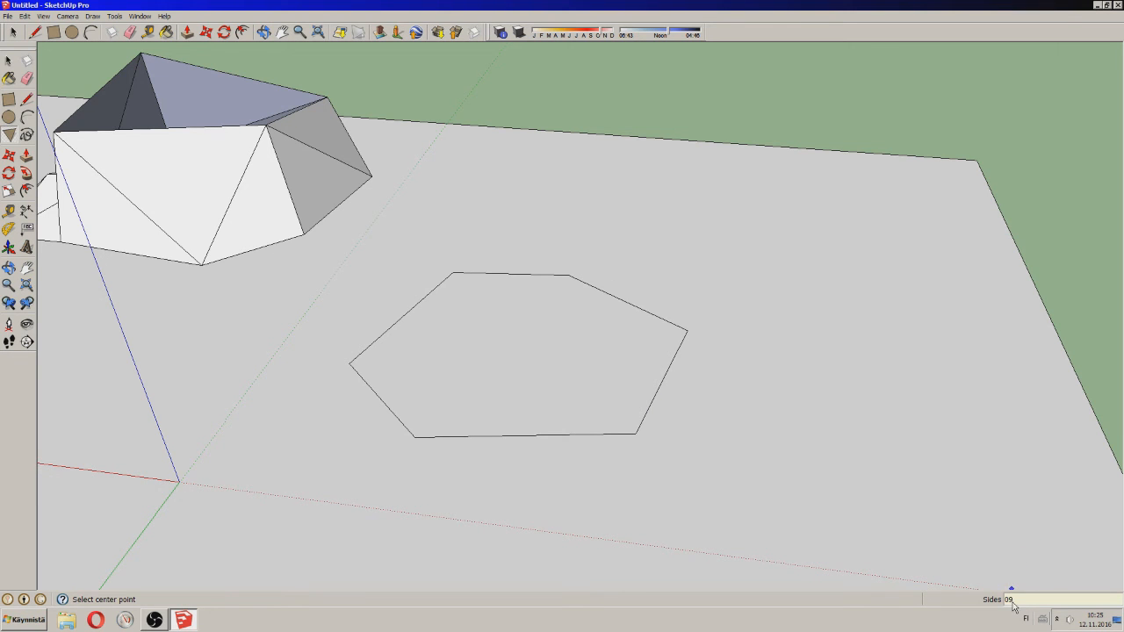
click(753, 292)
click(821, 273)
scroll(952, 342, up, 3)
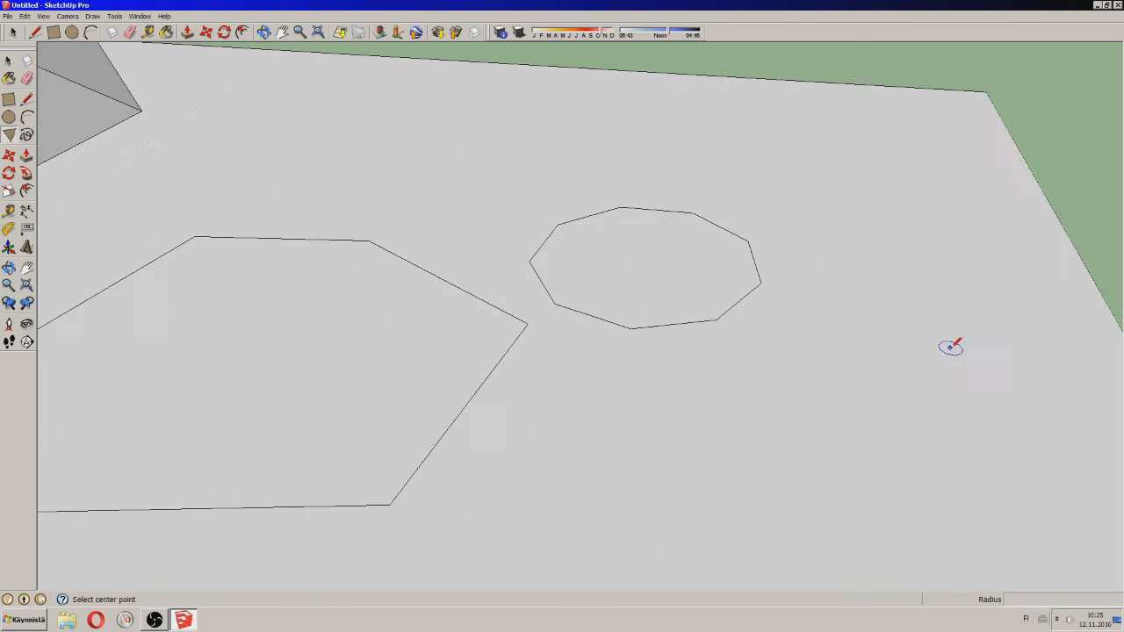
click(264, 32)
drag(597, 290, 624, 516)
middle_drag(624, 516, 230, 138)
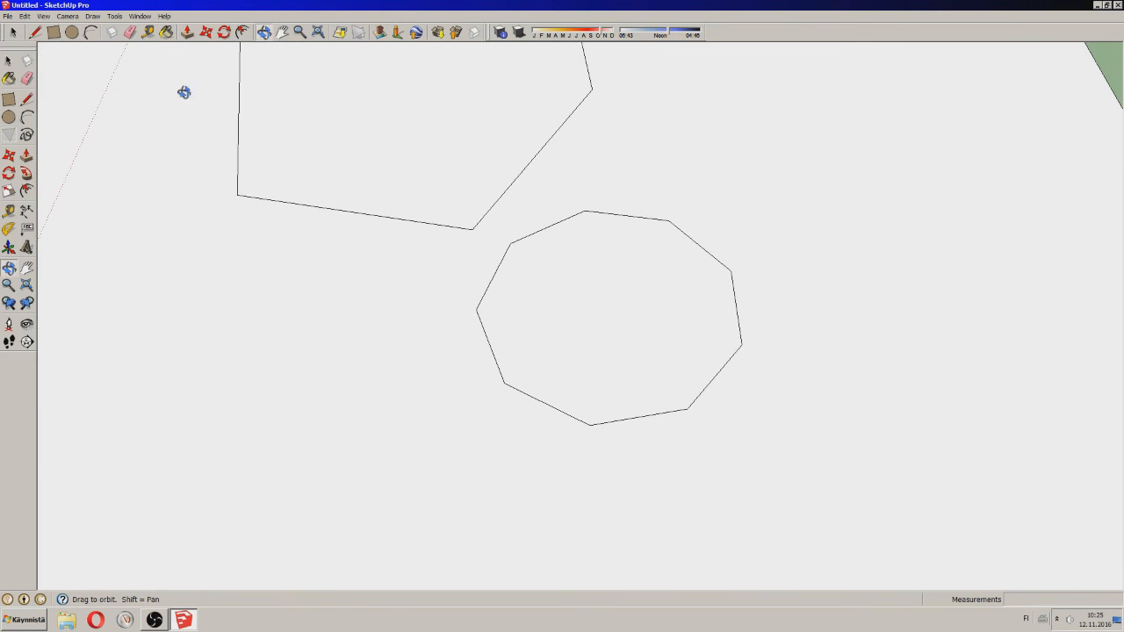
- Push/pull the nine-sided polygon up about 0.22 m into a prism
click(187, 32)
click(670, 349)
click(645, 230)
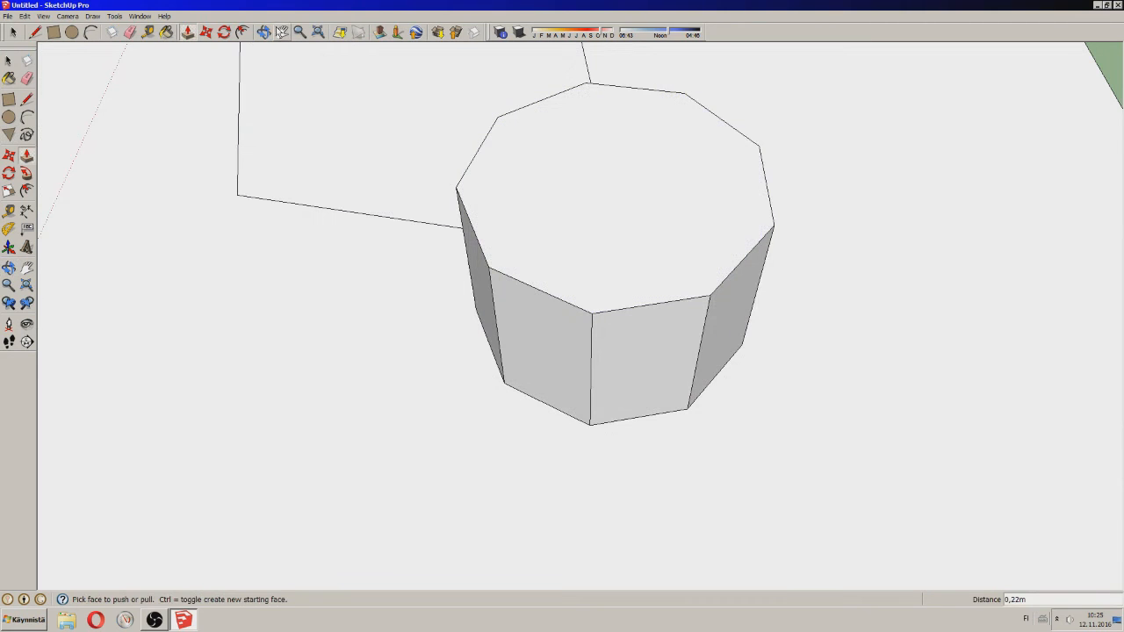
click(263, 33)
drag(983, 123, 896, 361)
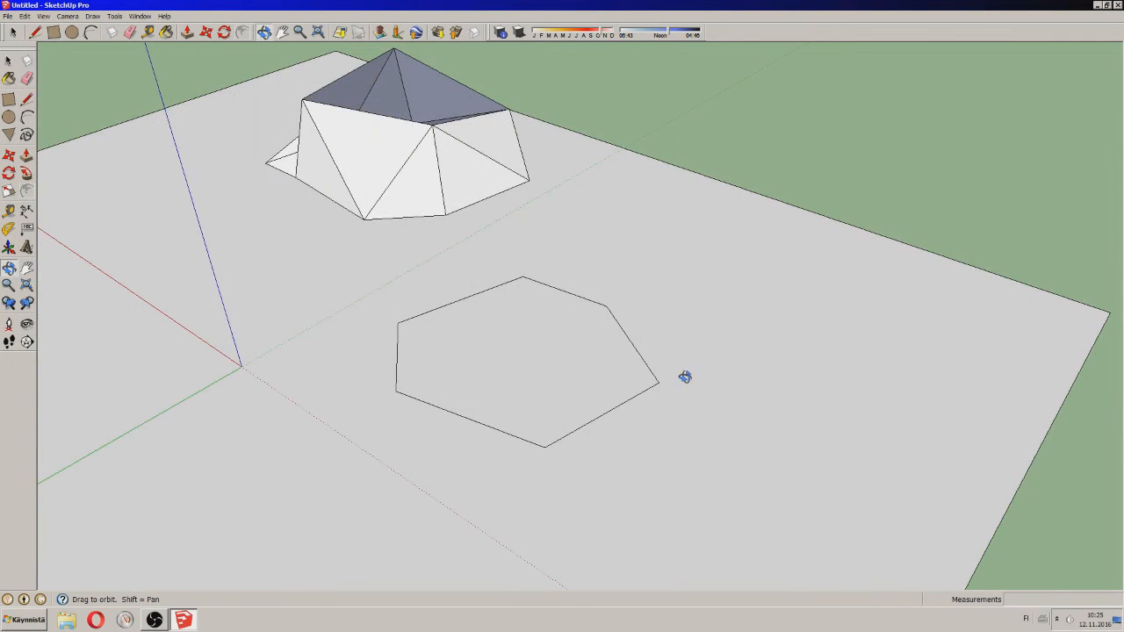
- Draw an irregular chain of lines inside the six-sided outline, starting from one of its corners and running roughly parallel to its edges
drag(651, 357, 857, 524)
scroll(813, 472, up, 3)
drag(567, 285, 282, 324)
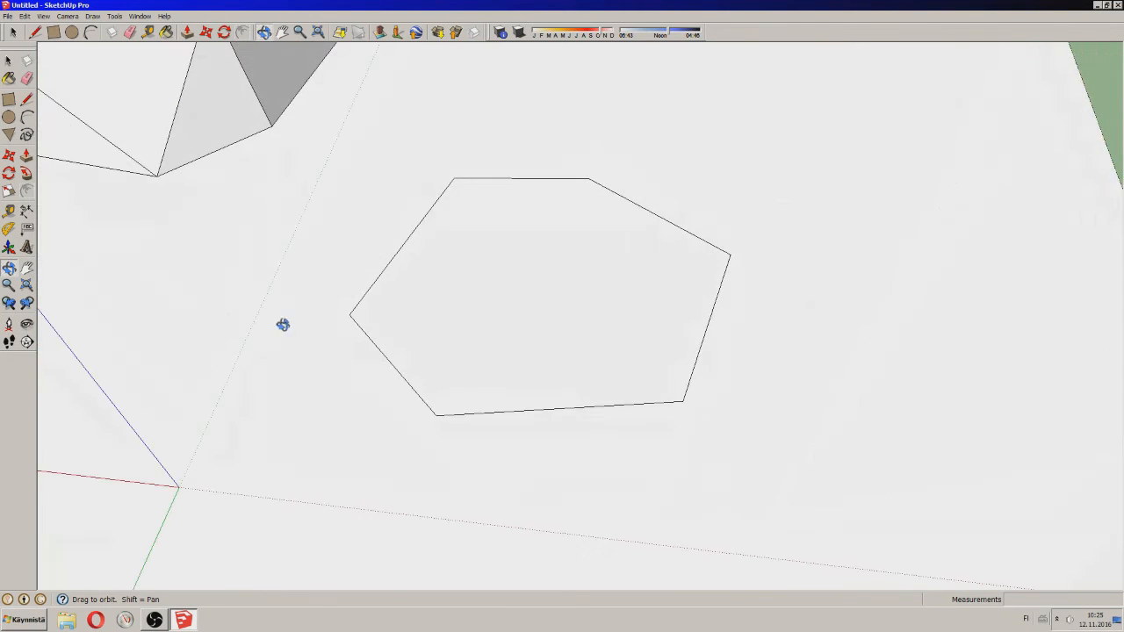
click(35, 33)
click(347, 314)
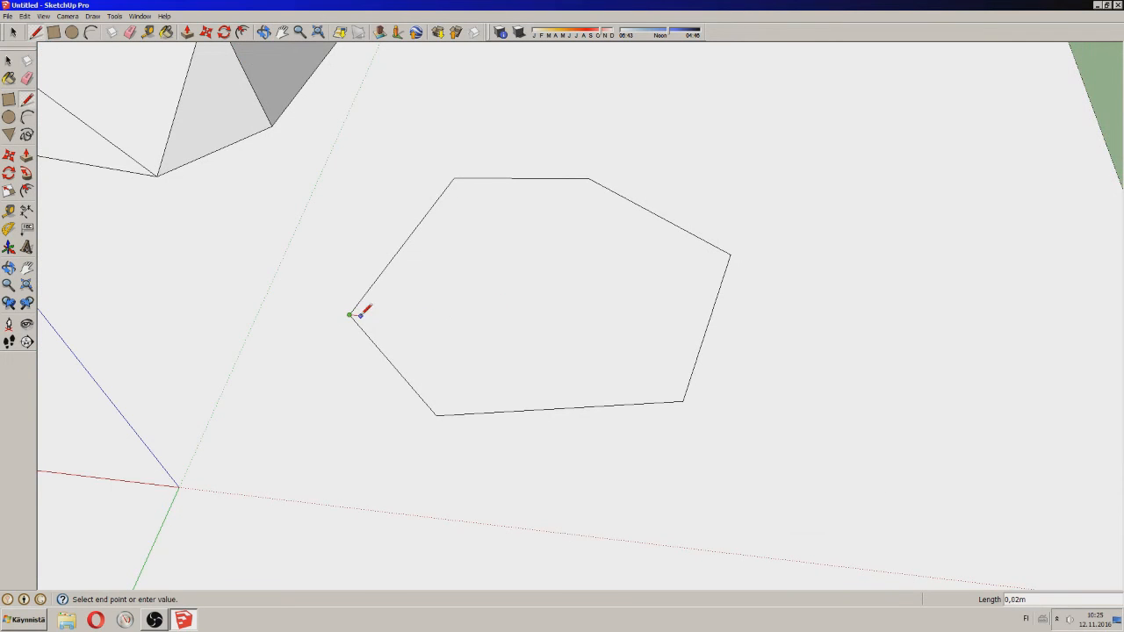
scroll(468, 301, up, 3)
scroll(425, 304, down, 2)
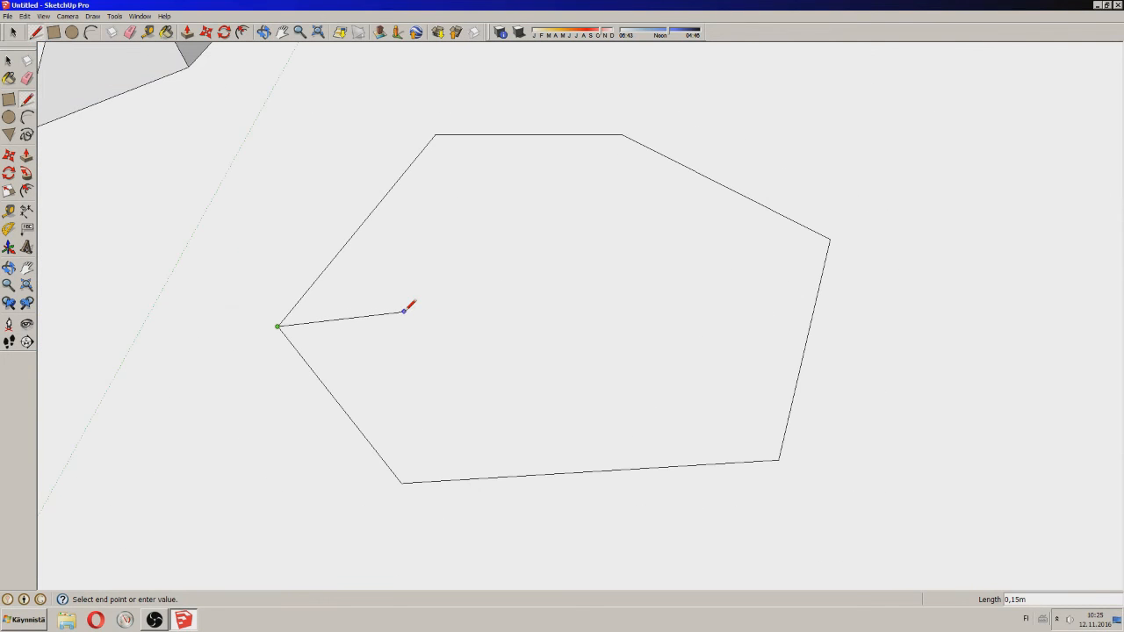
click(445, 230)
click(618, 194)
click(738, 259)
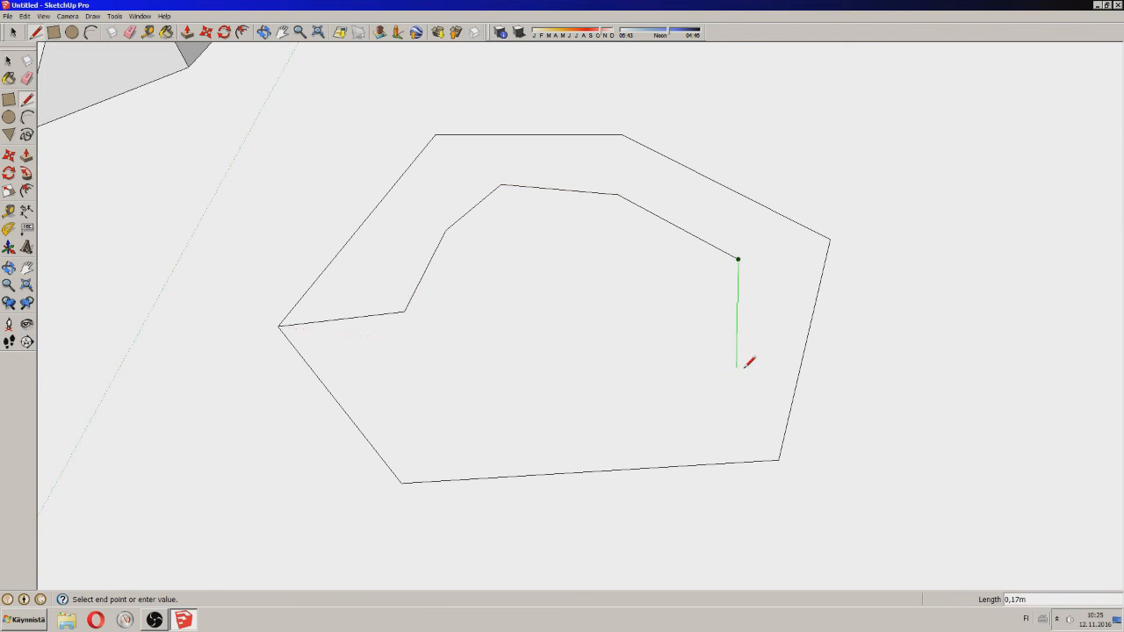
click(736, 374)
click(425, 380)
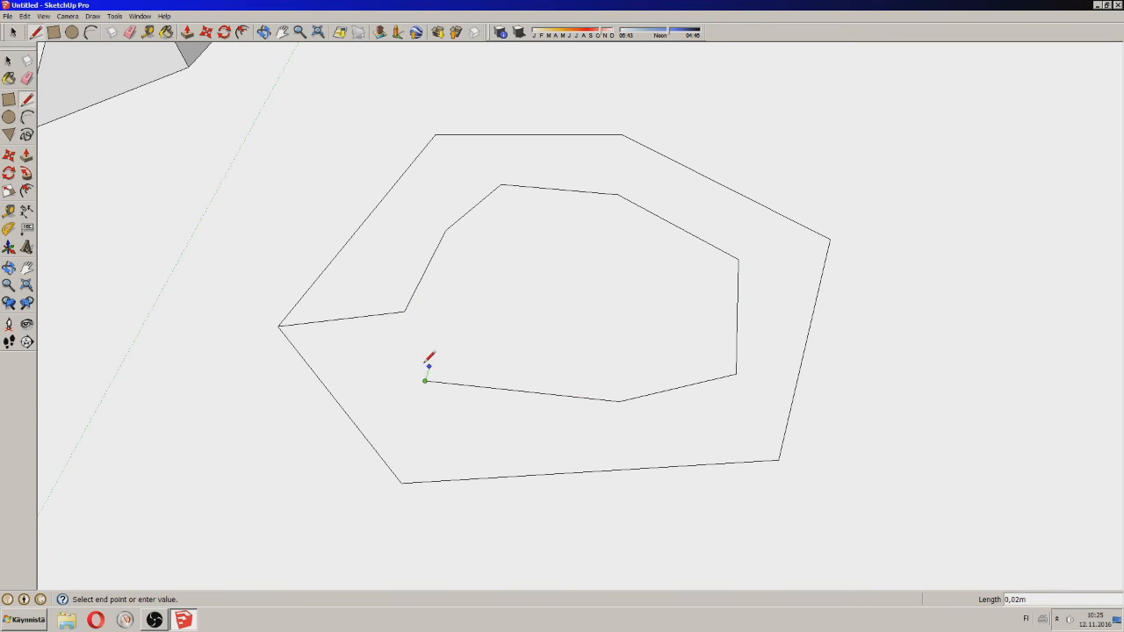
- Undo the lines drawn inside the six-sided outline
key(ctrl+z)
key(ctrl+z)
key(ctrl+z)
key(ctrl+z)
key(ctrl+z)
key(ctrl+z)
key(ctrl+z)
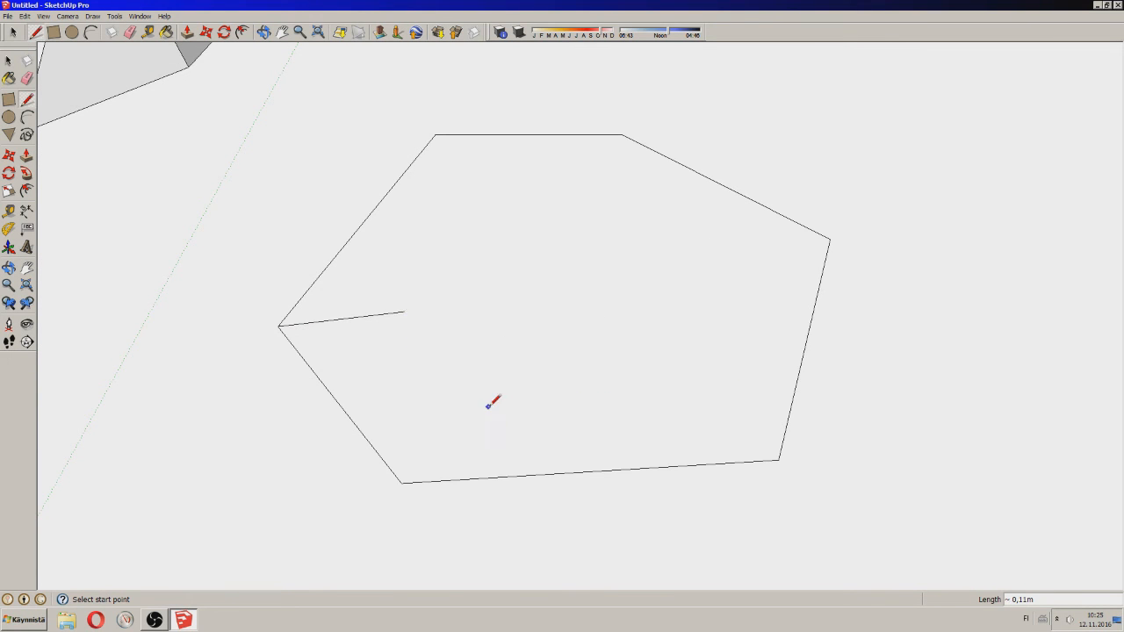
- Offset the six-sided outline inward to form a smaller inner outline, and select the ring-shaped face between them
click(243, 33)
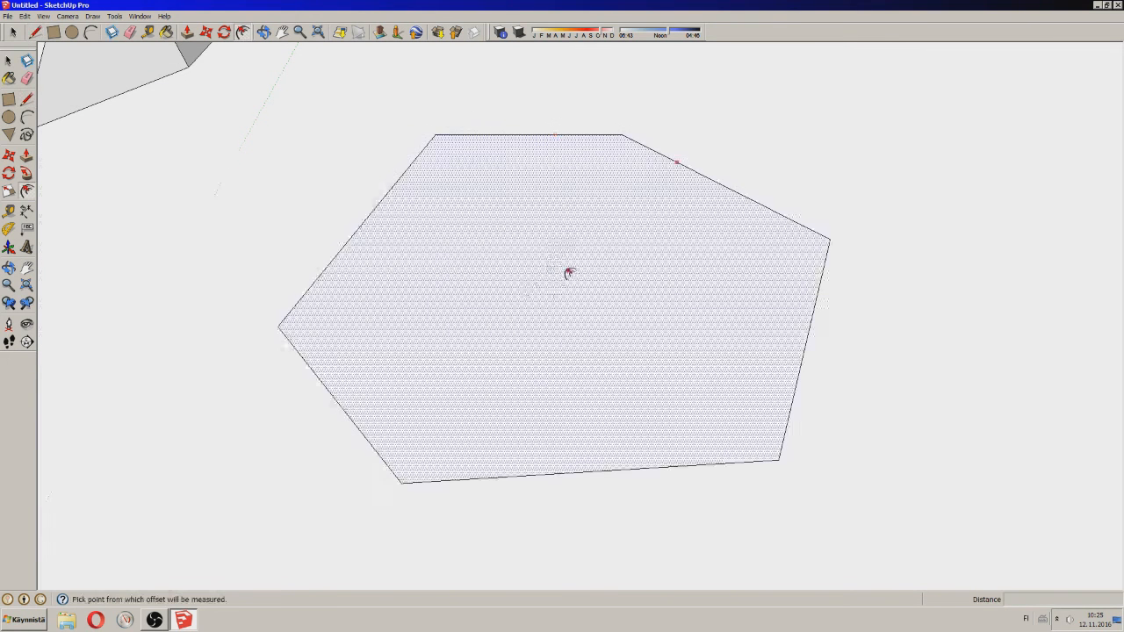
click(570, 272)
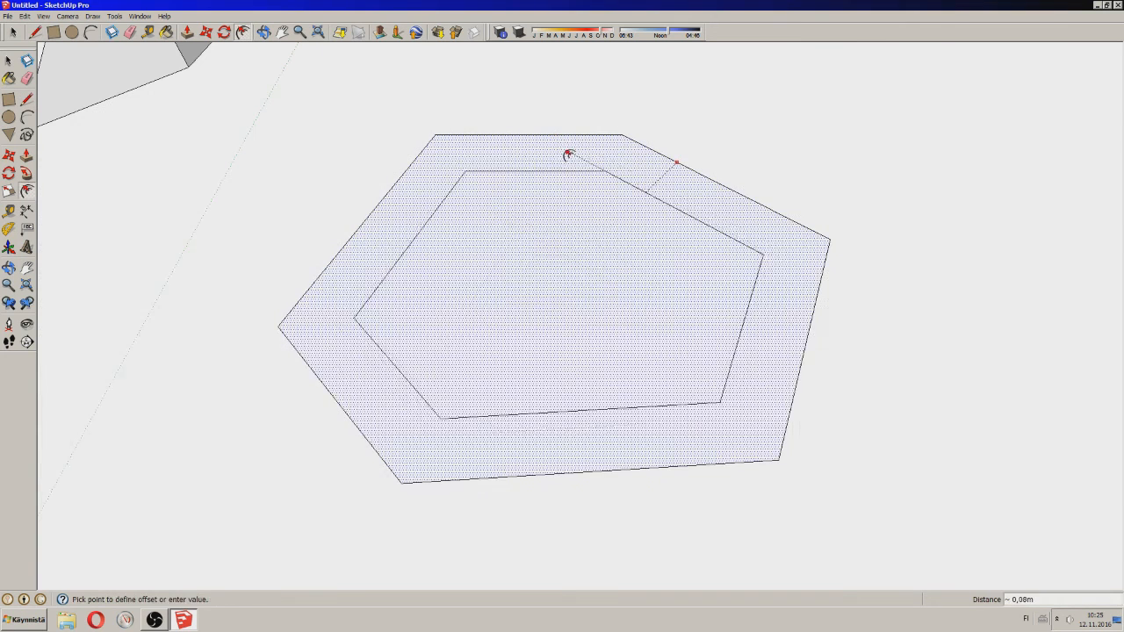
click(571, 171)
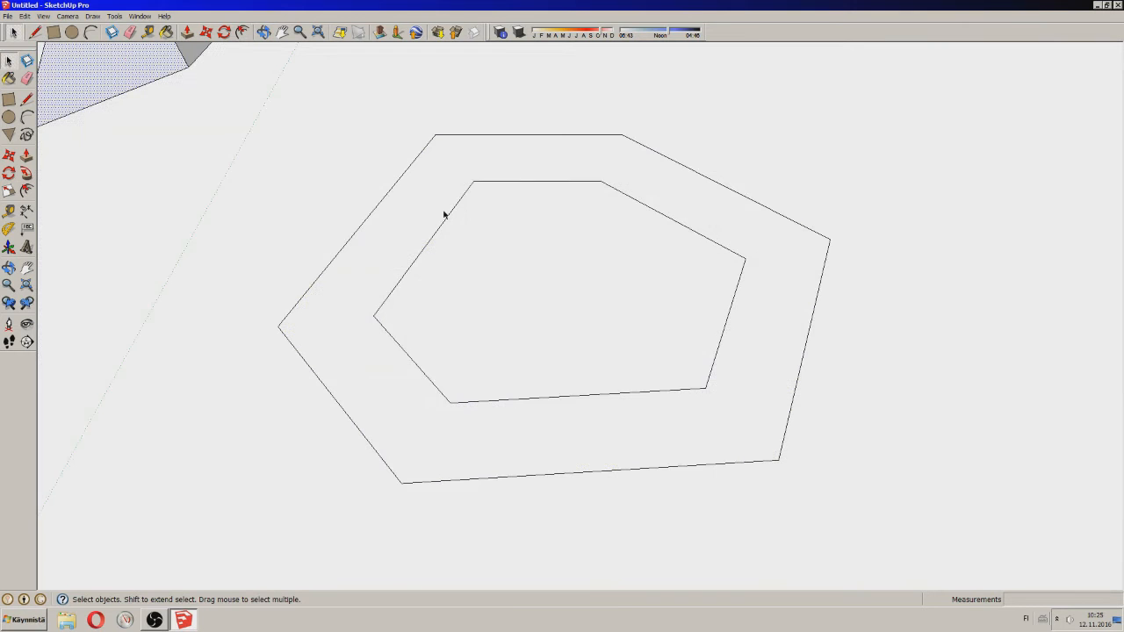
click(449, 218)
click(447, 218)
click(454, 233)
click(372, 231)
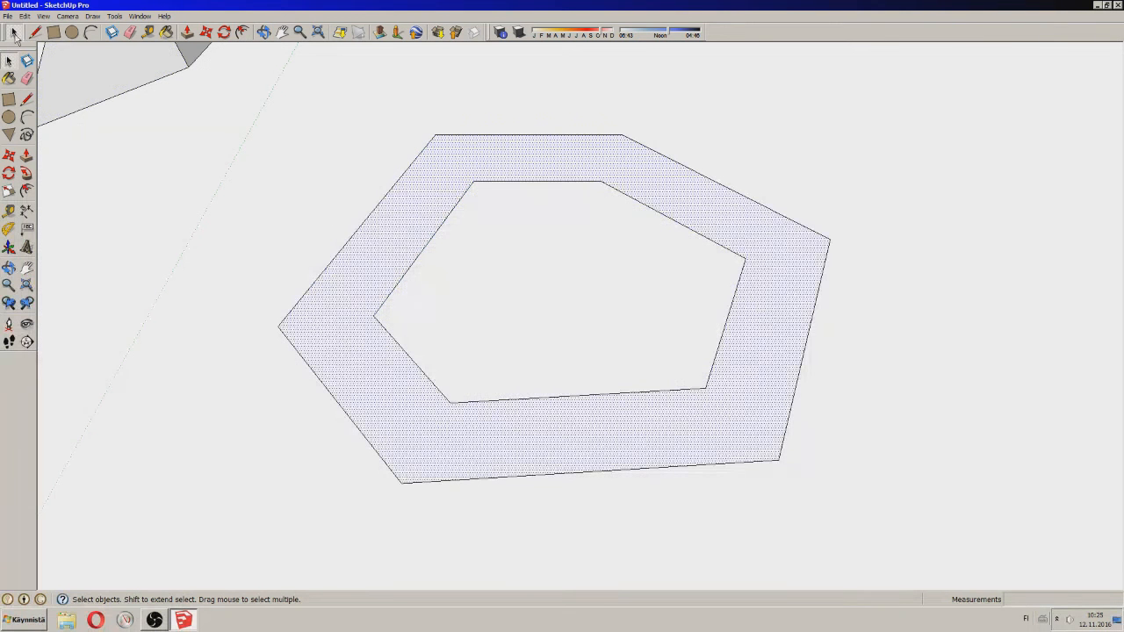
- Connect each corner of the outer outline to the matching inner corner with a line, dividing the ring into six faces
click(35, 33)
click(436, 133)
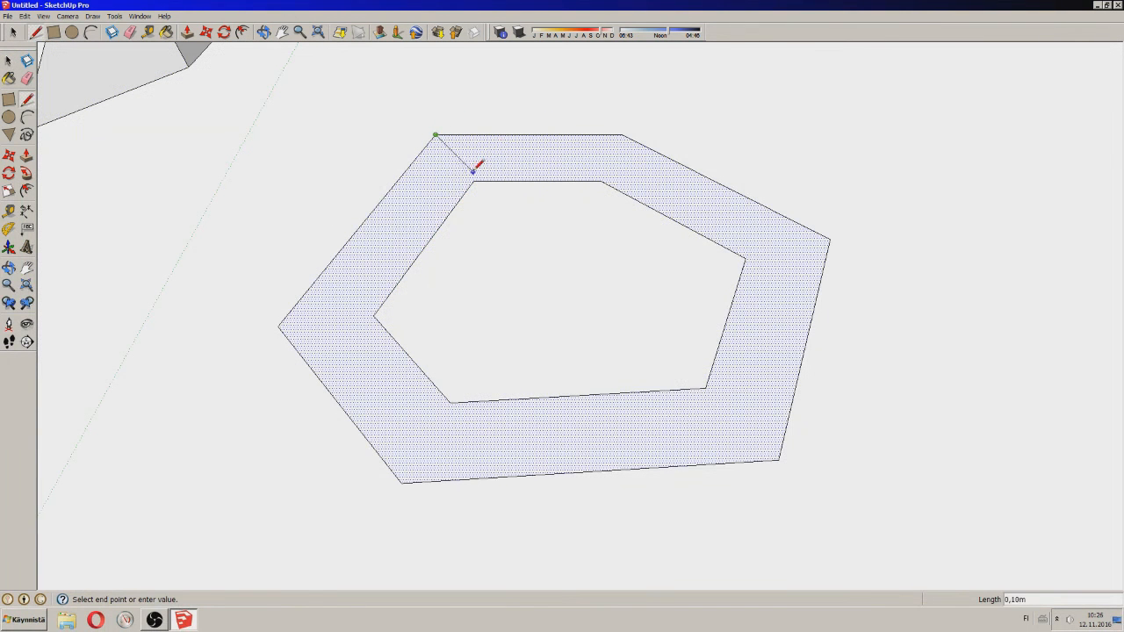
click(474, 181)
click(600, 181)
click(622, 134)
click(745, 258)
click(829, 239)
click(707, 388)
click(779, 459)
click(449, 401)
click(401, 482)
click(374, 315)
click(279, 326)
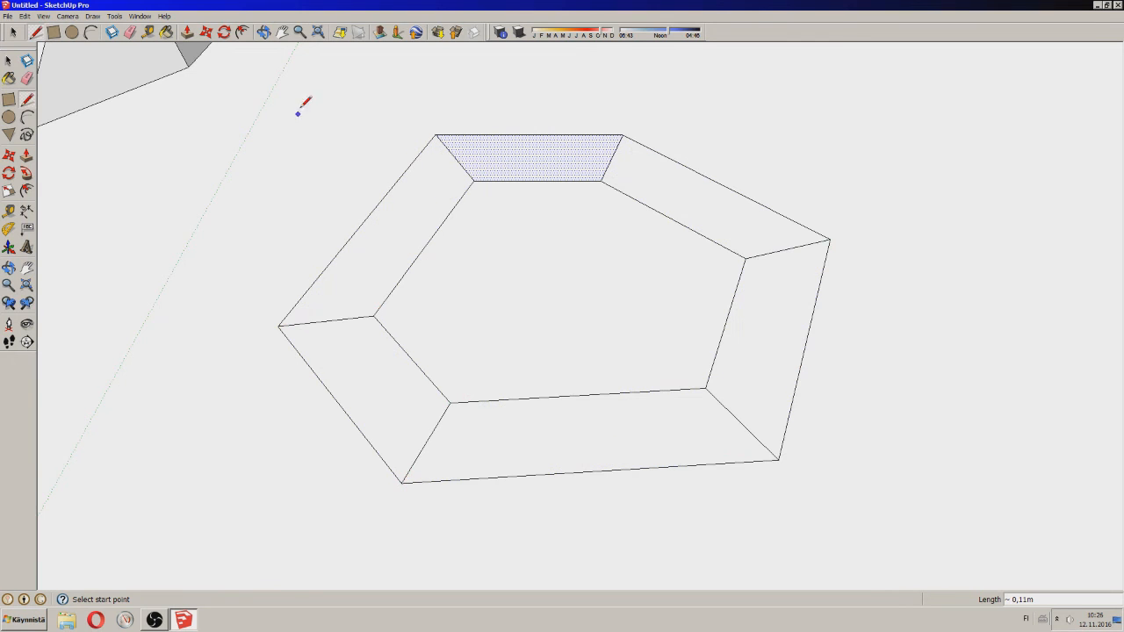
key(space)
scroll(272, 167, down, 4)
click(993, 263)
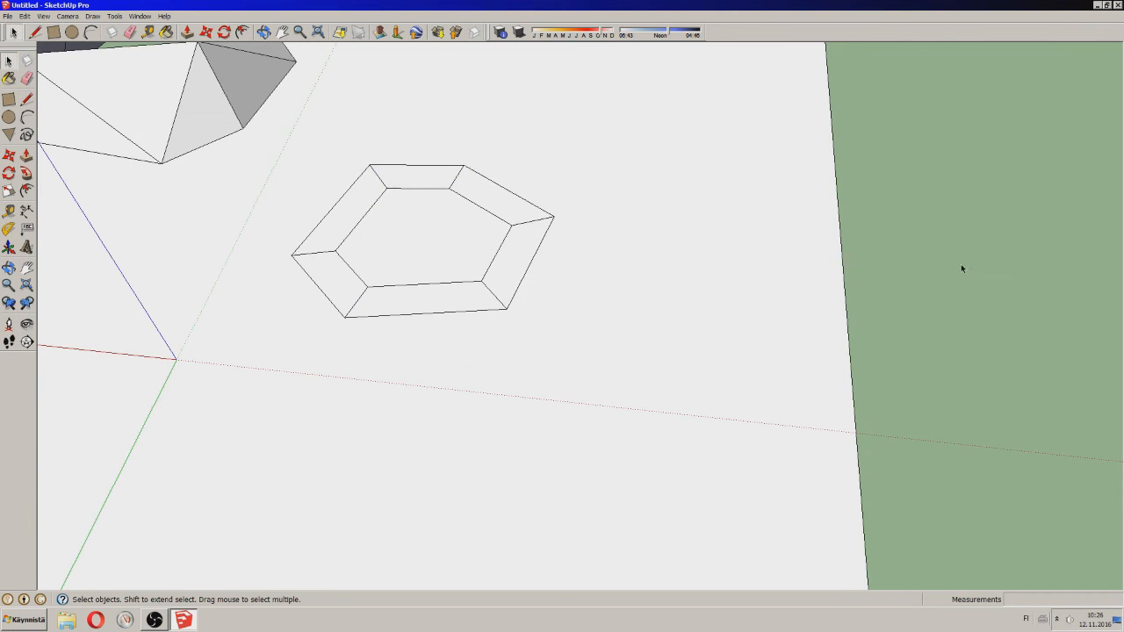
- Move the inner six-sided face down about 0.09 m along the blue axis to form a pit with sloped sides
scroll(970, 495, up, 1)
scroll(951, 533, down, 1)
scroll(447, 254, up, 3)
scroll(445, 419, up, 1)
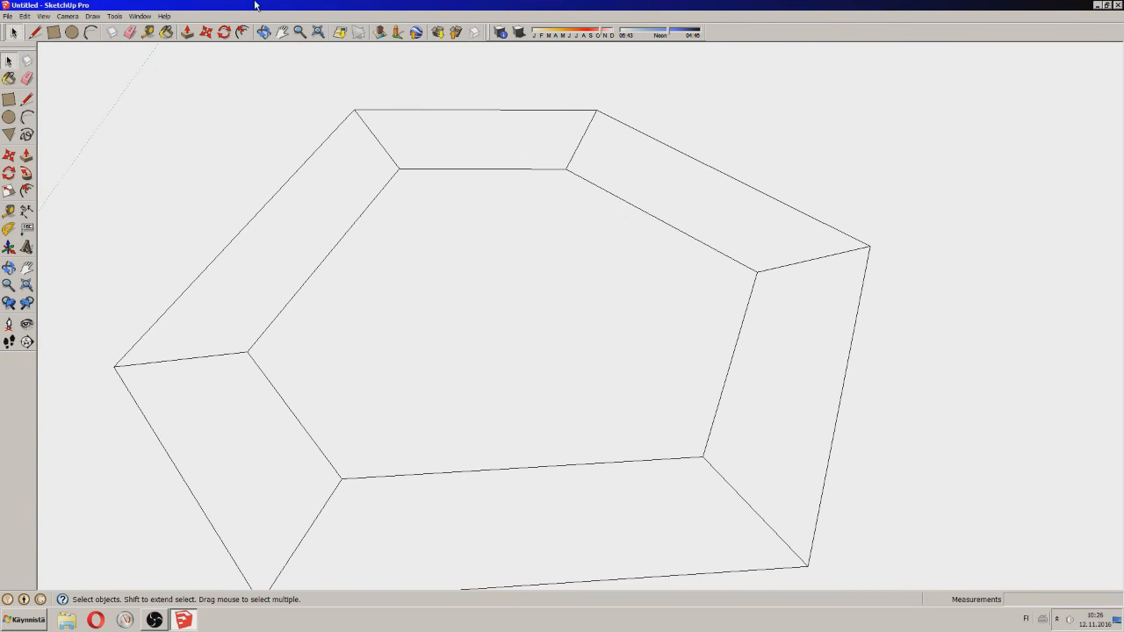
click(204, 33)
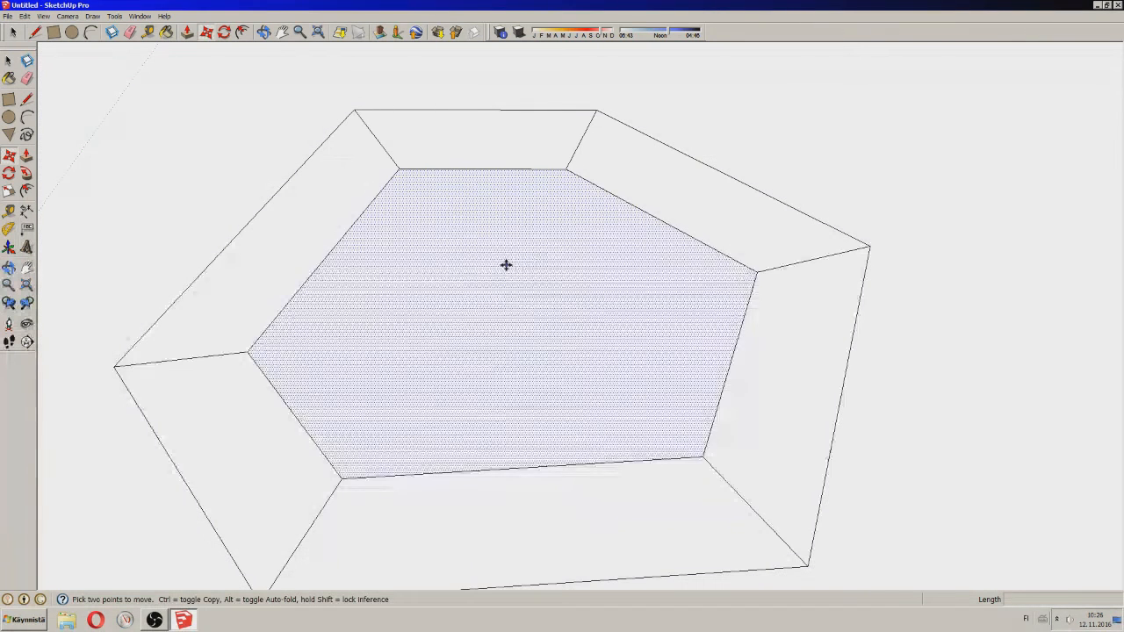
click(508, 251)
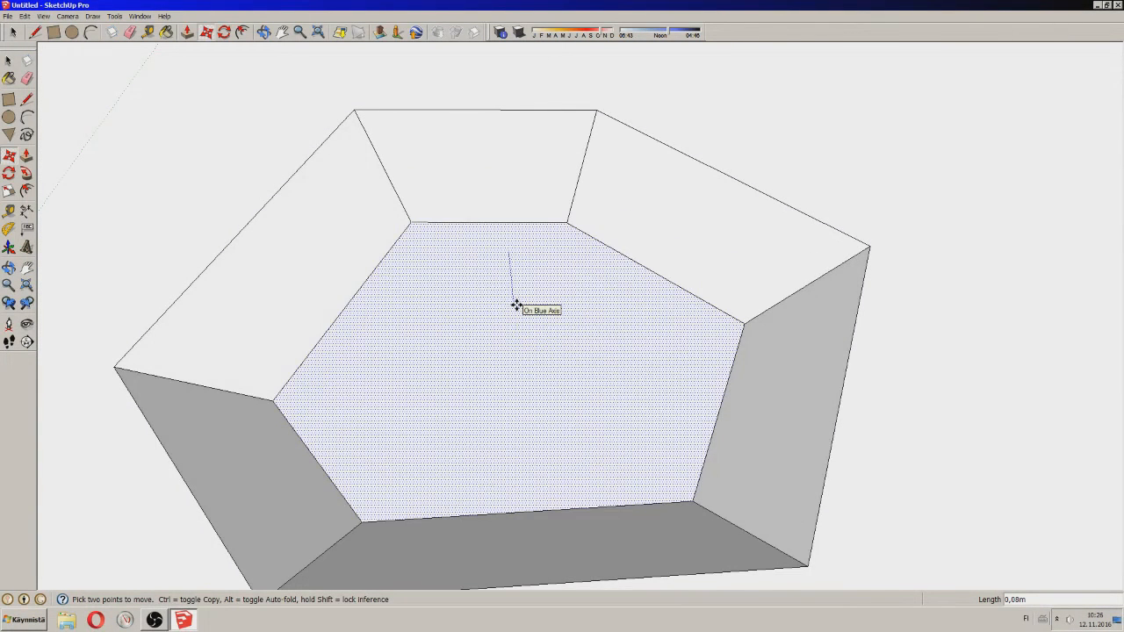
click(509, 184)
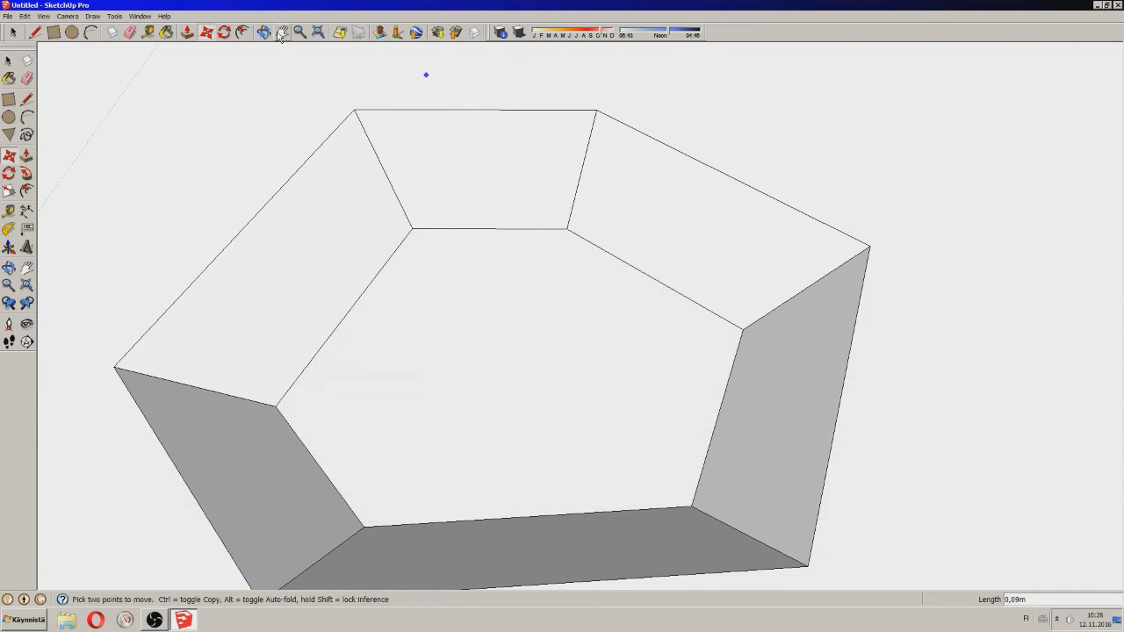
- Draw a diagonal line across one sloped side of the pit, from an inner corner to the opposite outer corner
click(264, 32)
drag(410, 246, 677, 324)
drag(477, 334, 676, 471)
drag(525, 168, 496, 132)
click(35, 32)
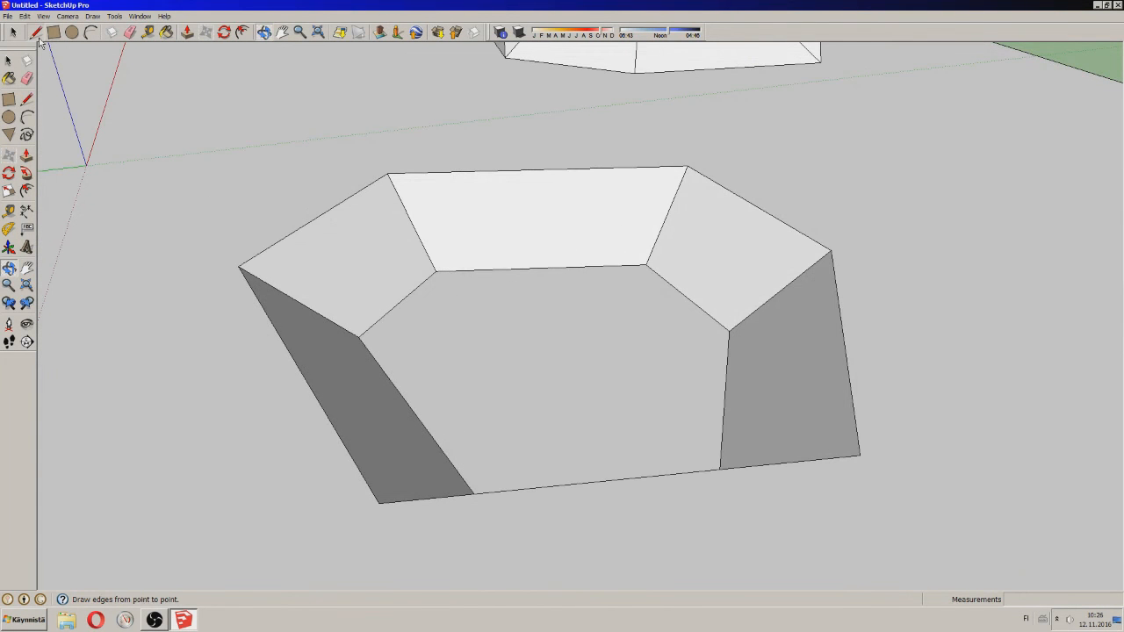
click(435, 271)
click(687, 166)
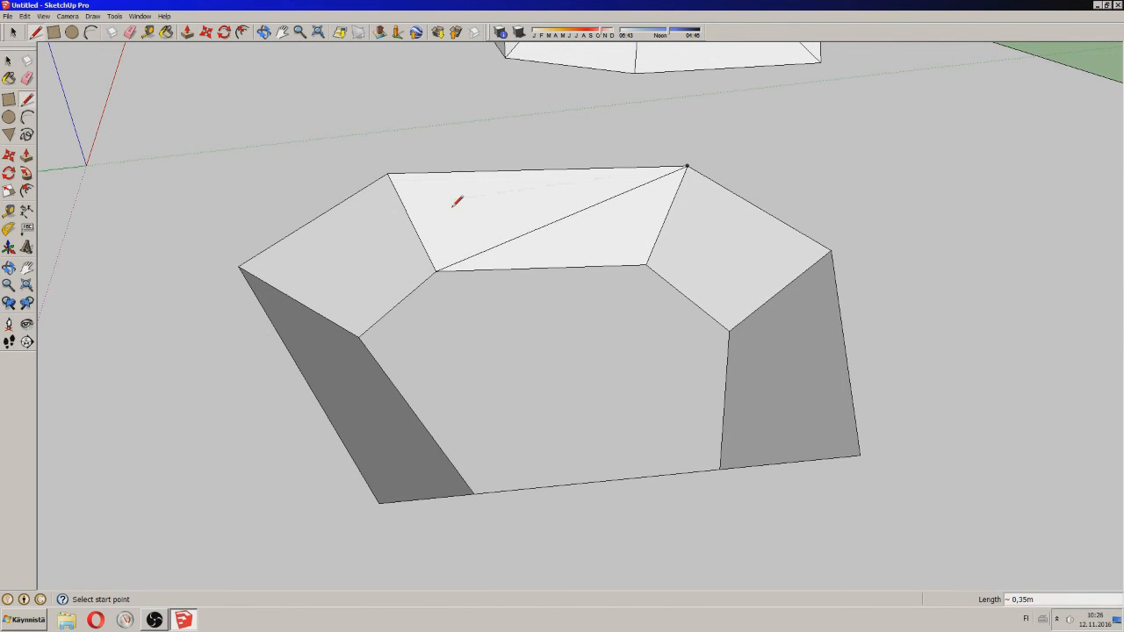
- Inspect the divided sloped side up close and delete its diagonal line
click(264, 33)
scroll(579, 184, up, 5)
drag(746, 255, 1110, 136)
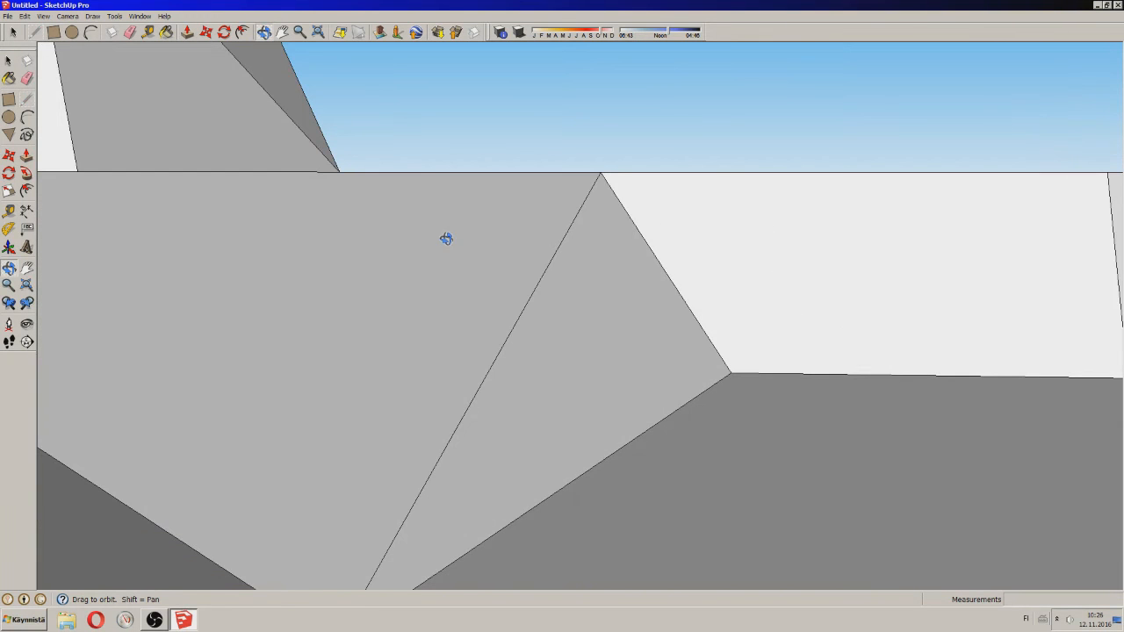
drag(639, 352, 507, 252)
drag(637, 294, 480, 300)
key(space)
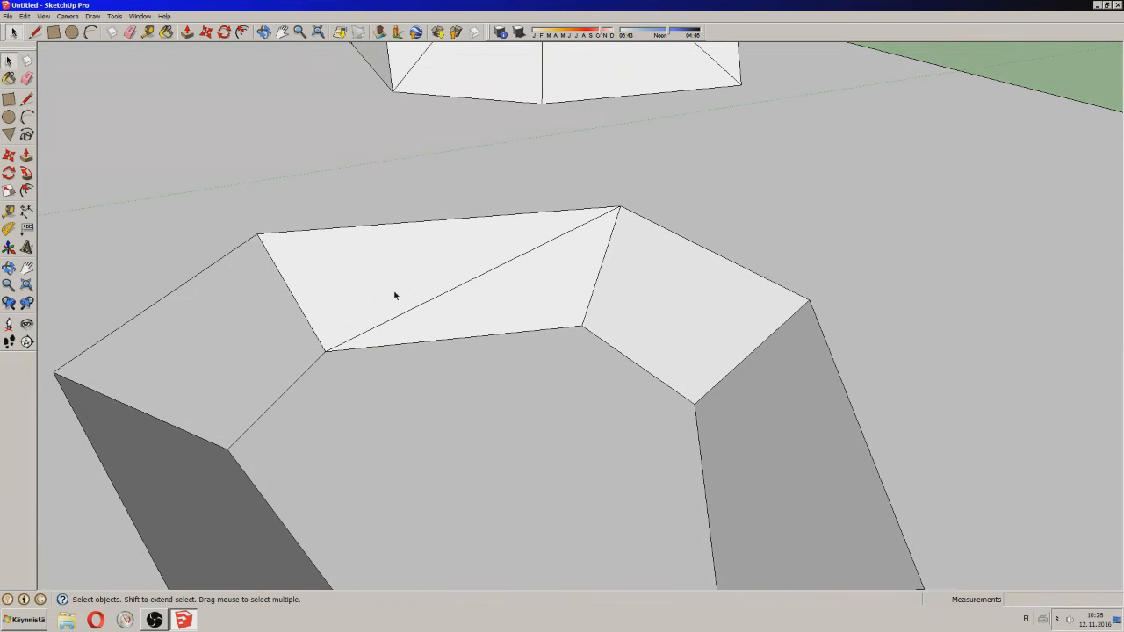
click(473, 297)
click(471, 281)
key(Delete)
- Draw diagonals from one inner corner of the pit to the far outer corners of its two adjoining sloped sides
click(33, 33)
click(33, 32)
click(328, 352)
click(620, 207)
click(325, 351)
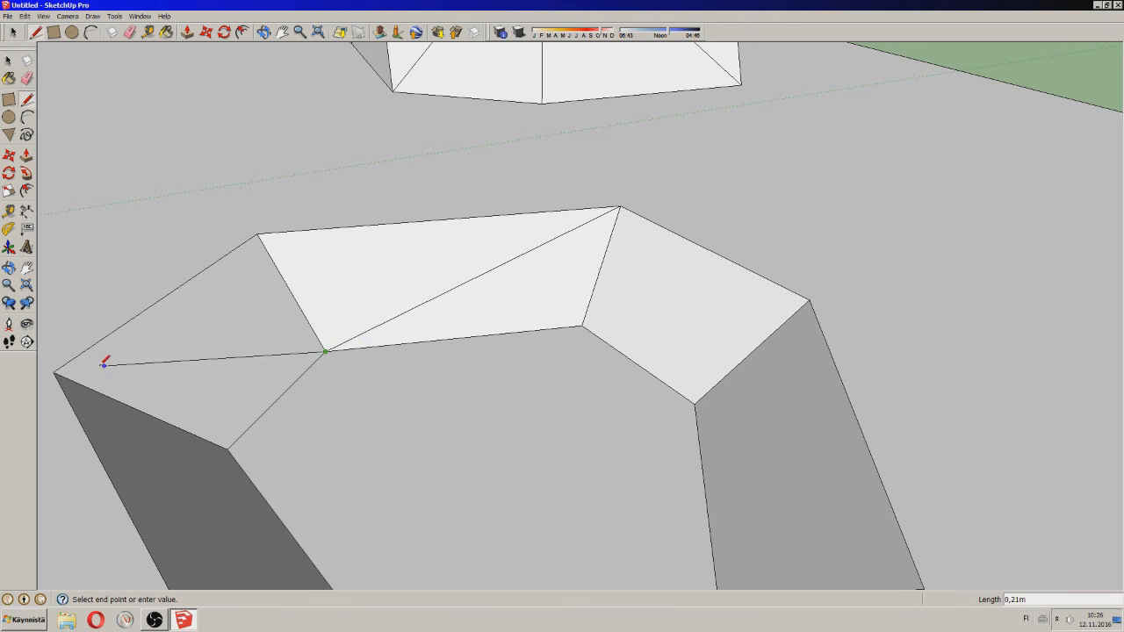
click(54, 373)
- Move the inner corner where the two diagonals meet to reshape the surrounding triangular faces
click(205, 32)
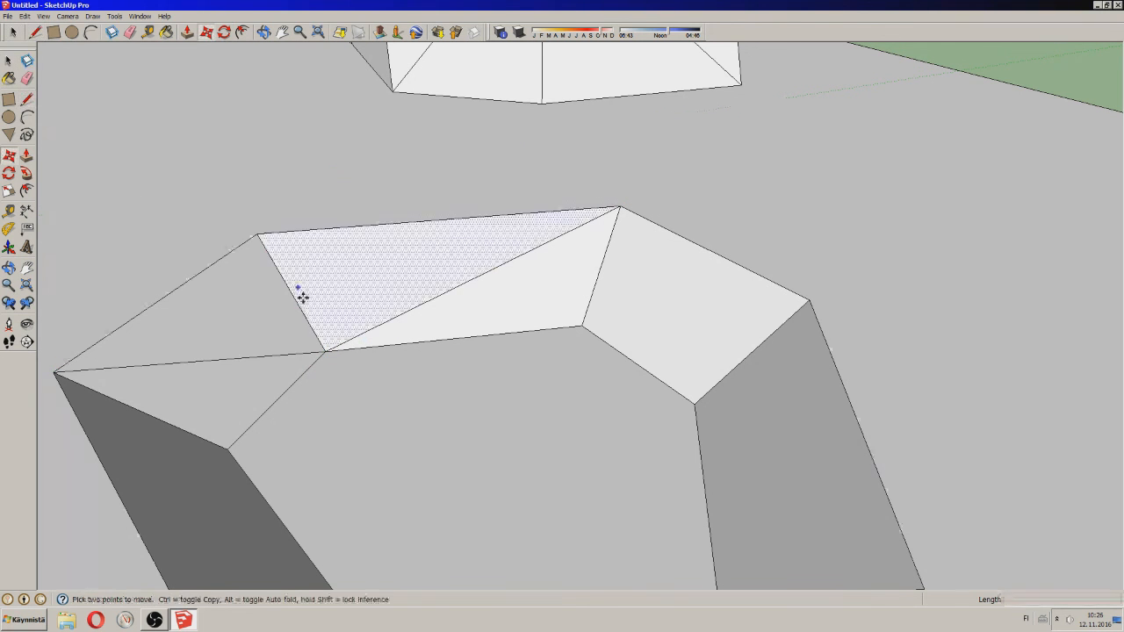
click(324, 352)
click(339, 380)
- Examine the reshaped pit and the mound on the ground plane from several angles and distances
scroll(367, 285, up, 2)
mouse_move(367, 294)
middle_down()
mouse_move(386, 316)
mouse_move(896, 409)
middle_up()
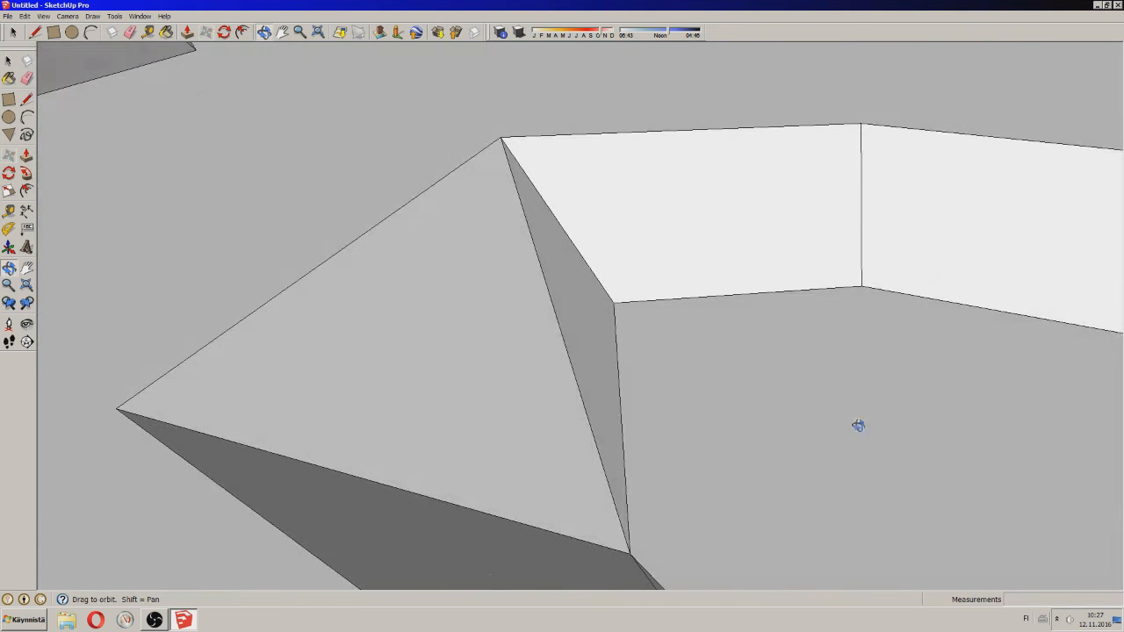
mouse_move(511, 306)
middle_down()
mouse_move(597, 334)
mouse_move(283, 359)
mouse_move(922, 368)
mouse_move(145, 372)
mouse_move(269, 301)
mouse_move(100, 276)
mouse_move(296, 246)
mouse_move(556, 264)
middle_up()
mouse_move(556, 264)
mouse_down()
mouse_move(549, 499)
mouse_move(562, 325)
mouse_move(720, 243)
mouse_move(850, 309)
mouse_move(389, 552)
mouse_move(884, 532)
mouse_move(272, 57)
mouse_up()
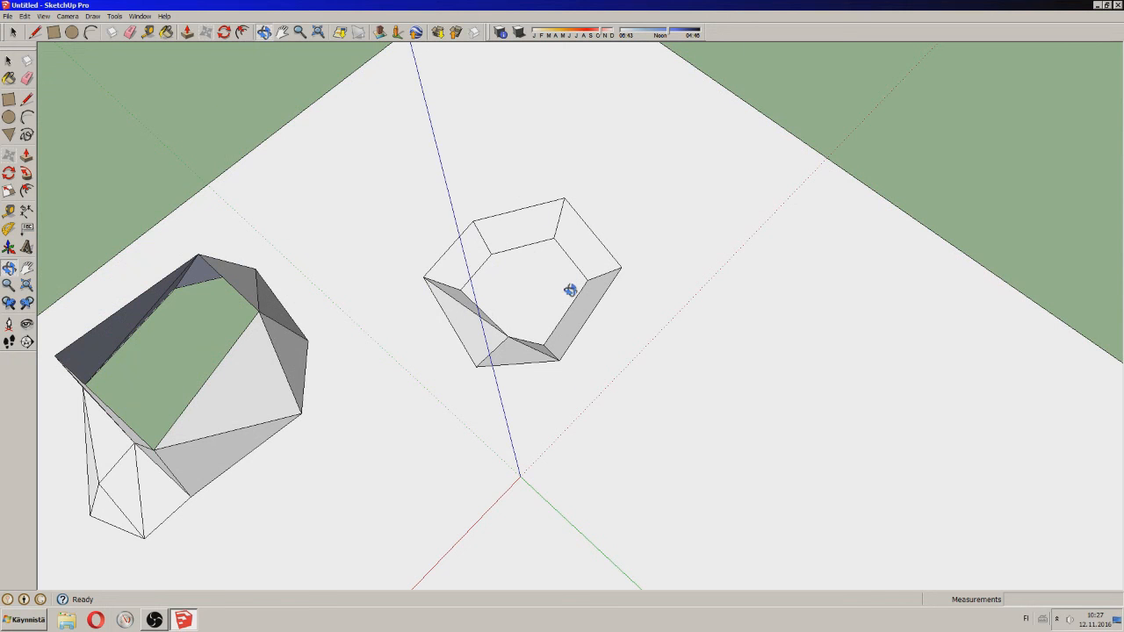
drag(778, 257, 461, 120)
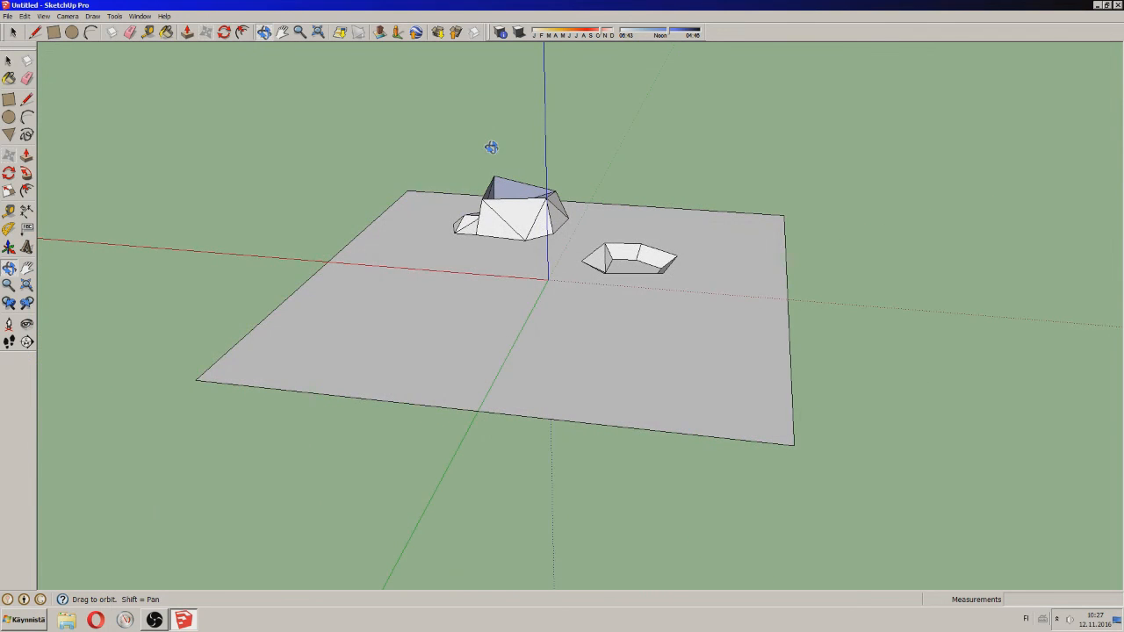
drag(366, 149, 885, 250)
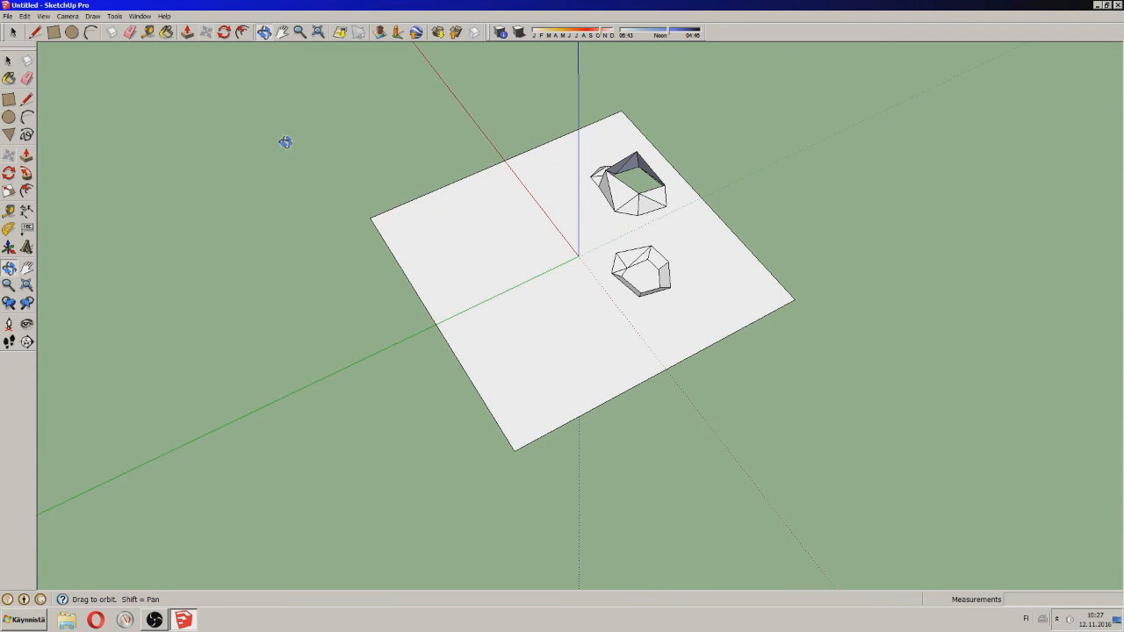
scroll(303, 146, up, 3)
scroll(527, 251, down, 4)
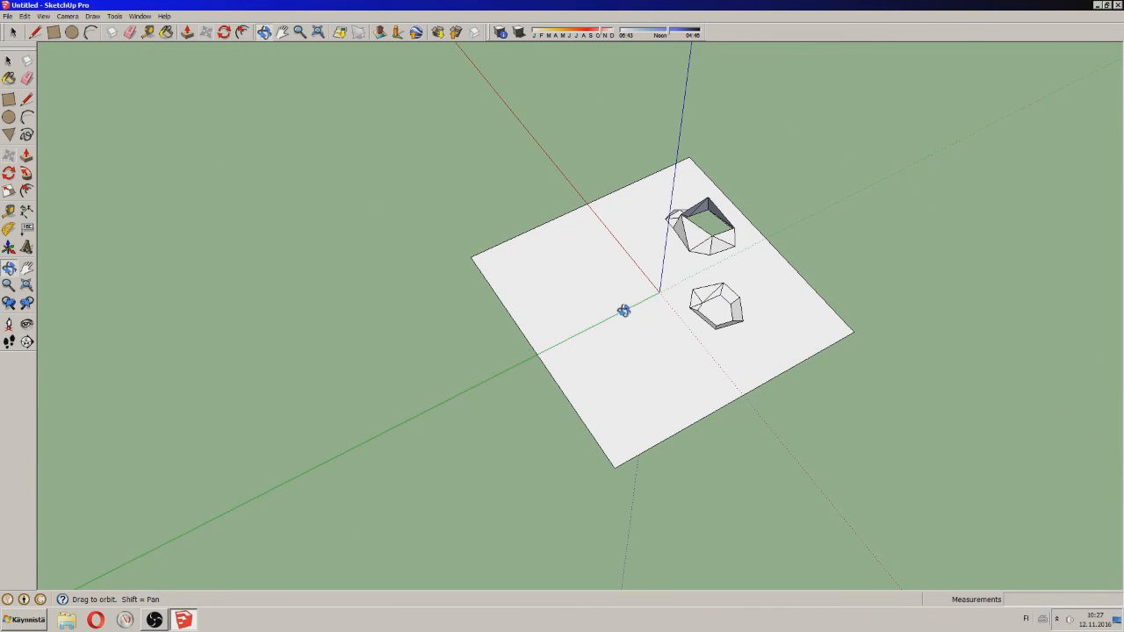
- Offset the outline of the square ground face inward to leave a narrow border strip around it
drag(629, 309, 978, 378)
click(243, 32)
click(538, 296)
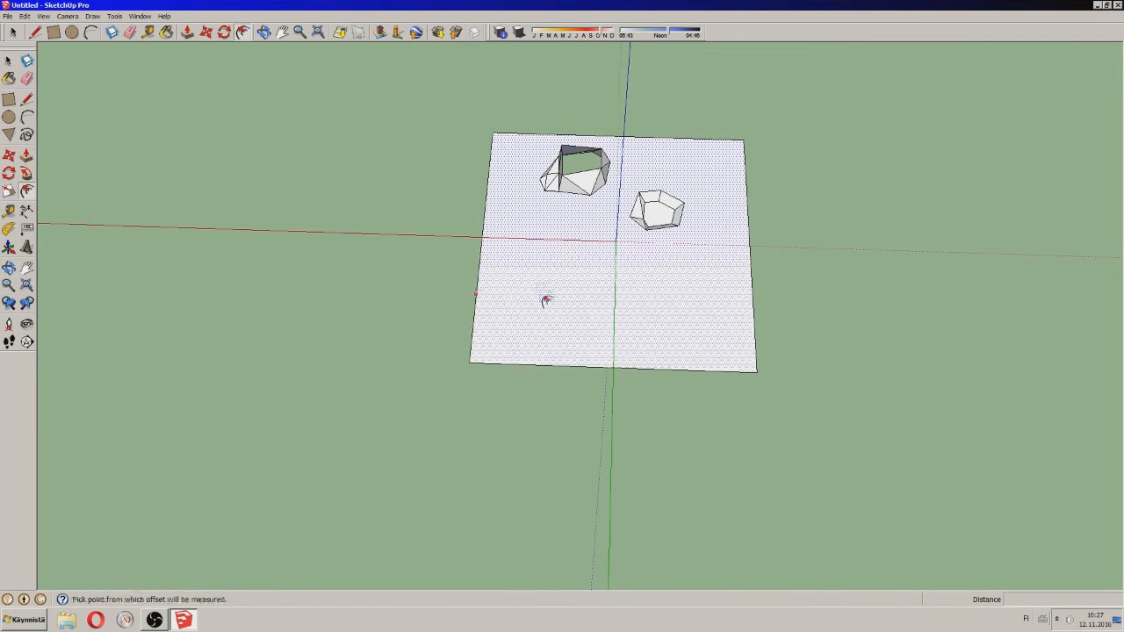
click(492, 350)
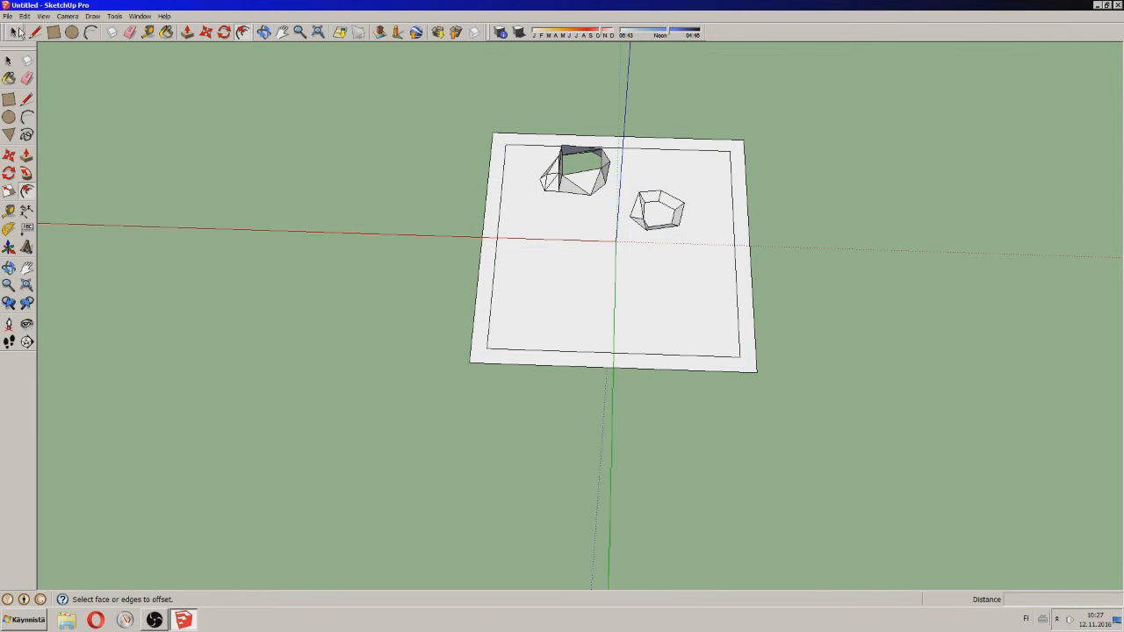
- Delete the border face between the offset line and the outer outline of the ground plane, keeping both outlines
click(263, 32)
drag(532, 295, 461, 263)
scroll(484, 267, up, 3)
drag(539, 270, 156, 131)
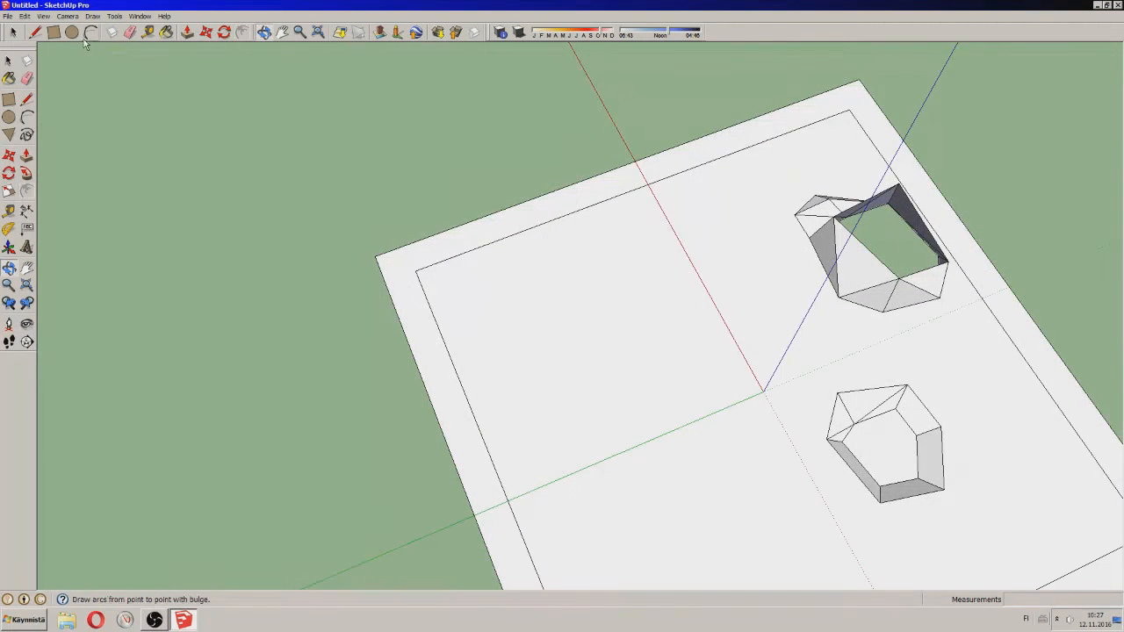
click(12, 33)
click(395, 286)
key(Delete)
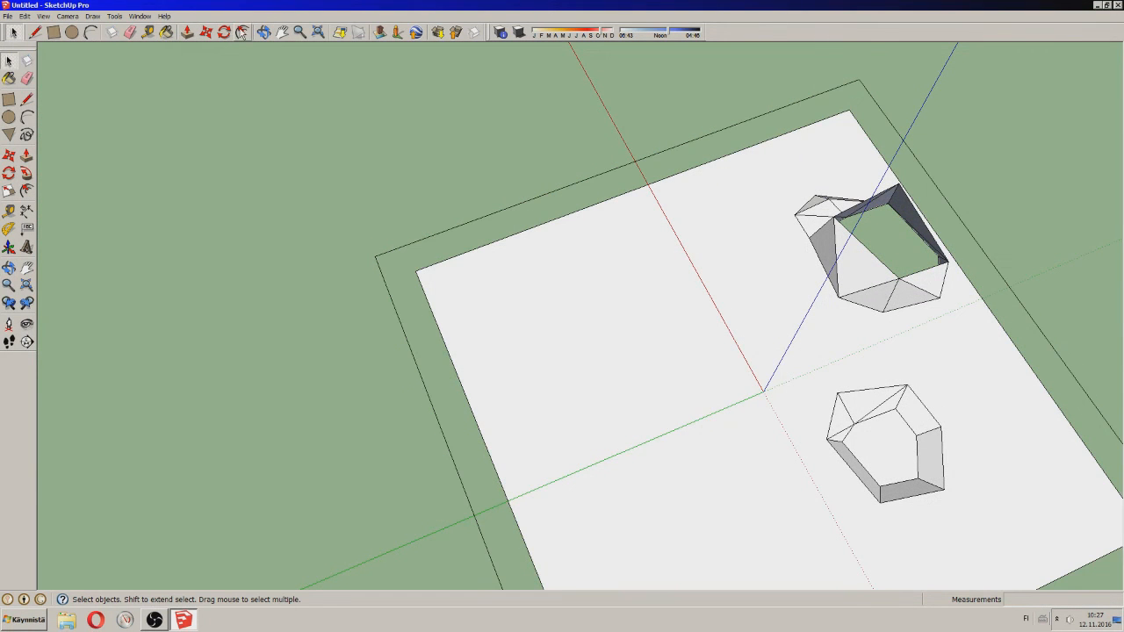
- Check by selection which geometry is connected to the remaining ground face and which belongs to the loose outer outline
triple_click(441, 236)
click(264, 33)
scroll(383, 164, down, 3)
drag(391, 184, 746, 284)
scroll(403, 481, up, 3)
click(13, 33)
click(422, 175)
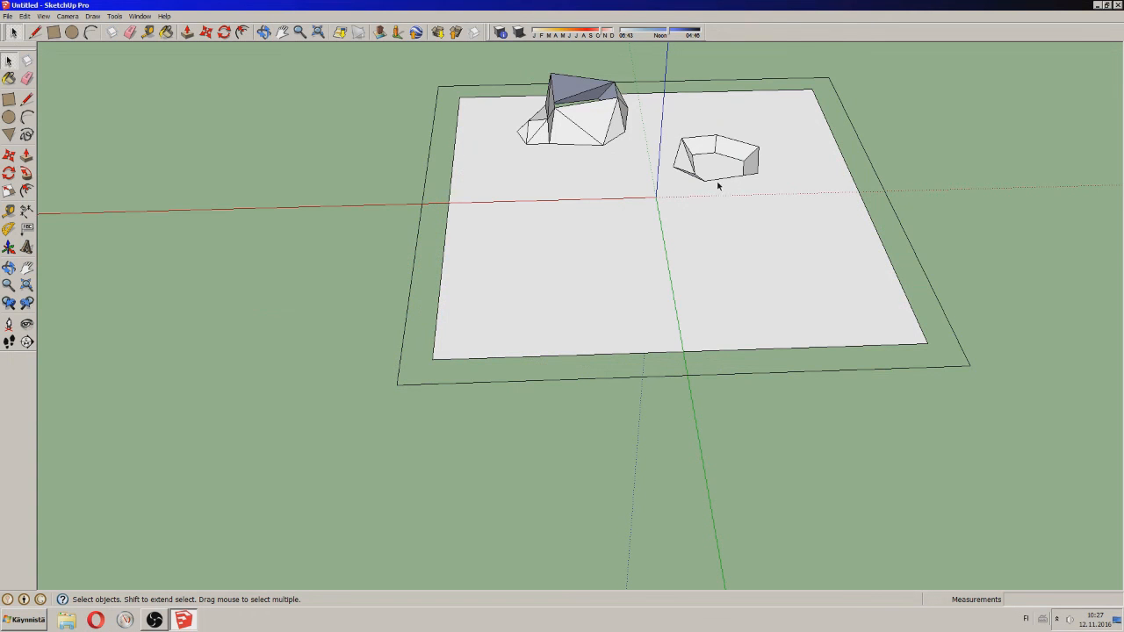
click(561, 282)
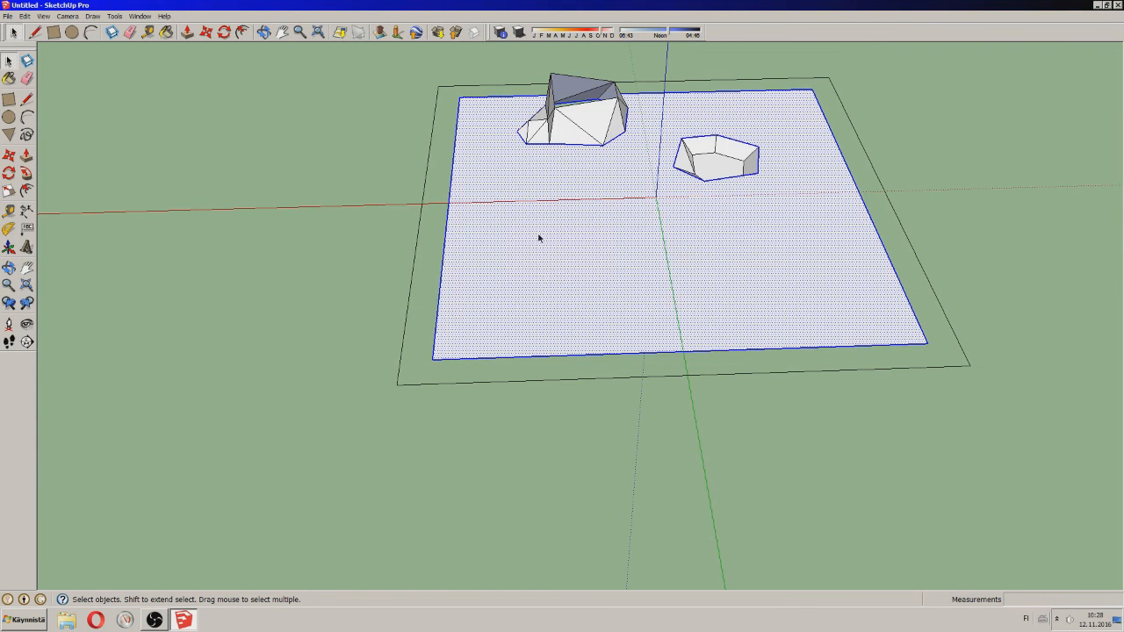
click(422, 325)
triple_click(604, 279)
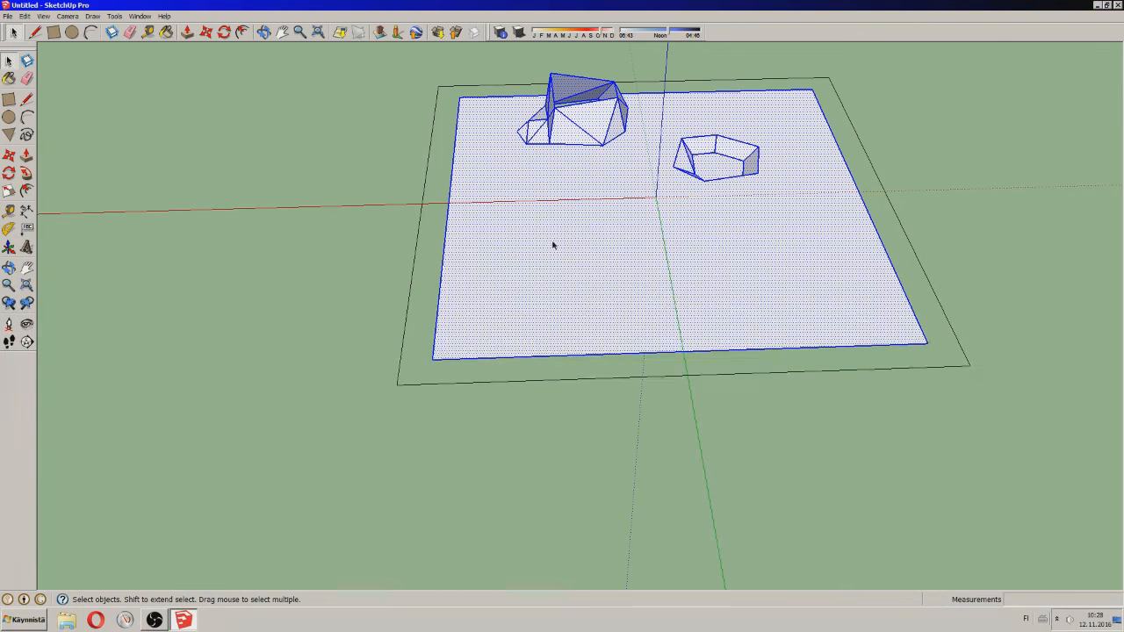
click(360, 143)
- Select the entire outer outline and raise it about 0.37 m, undoing the extra sideways move
click(263, 33)
drag(628, 236, 390, 233)
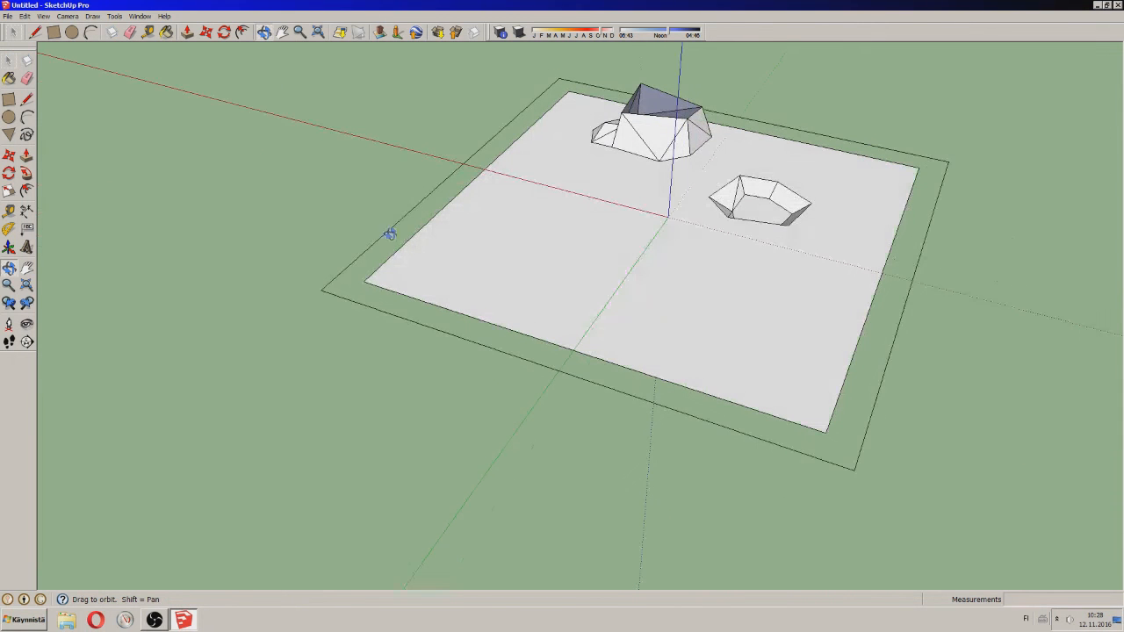
click(13, 32)
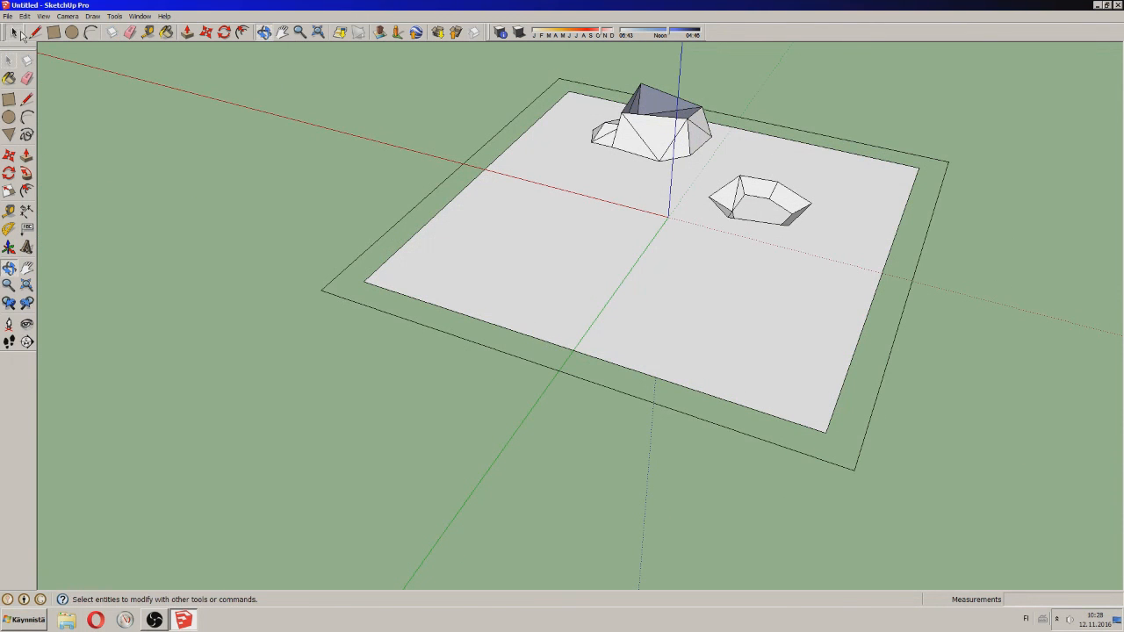
click(348, 270)
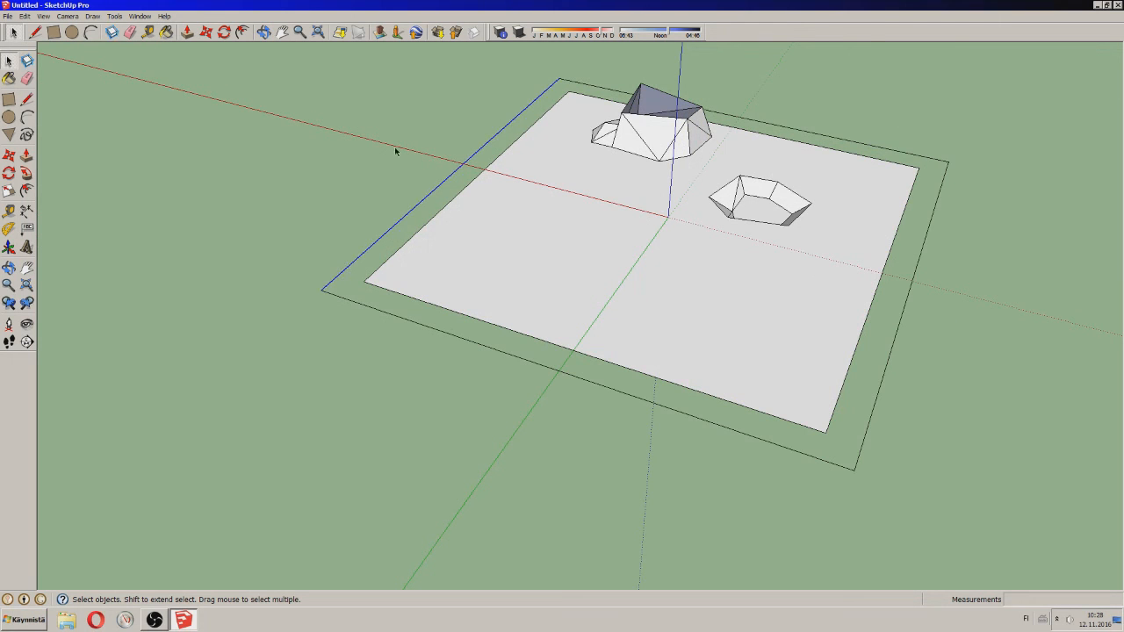
click(355, 269)
triple_click(351, 264)
click(205, 33)
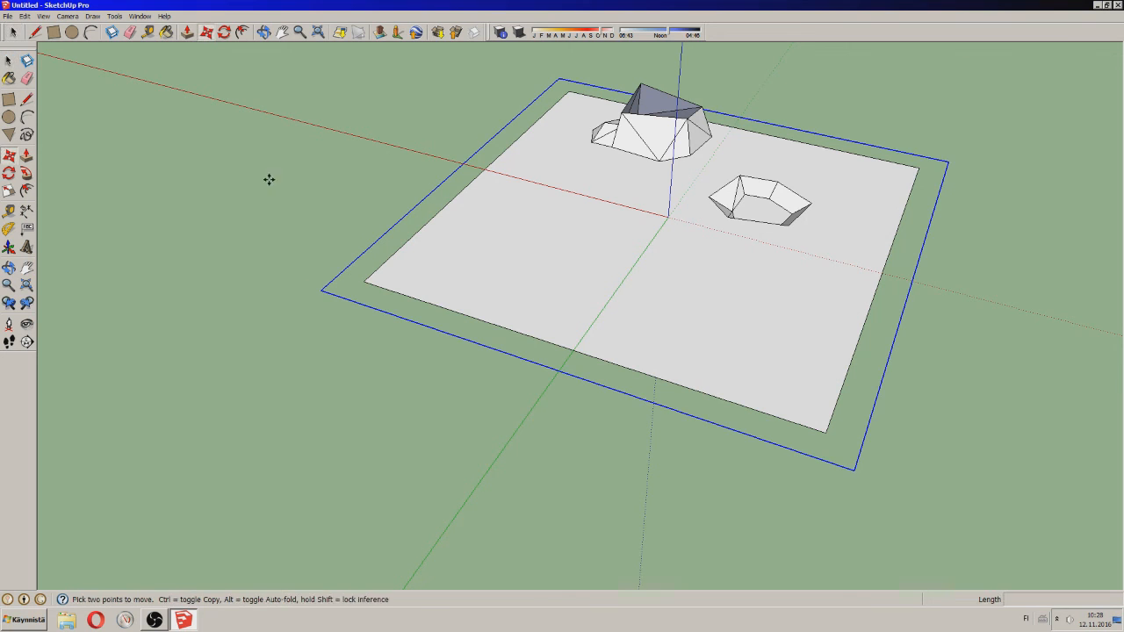
click(324, 292)
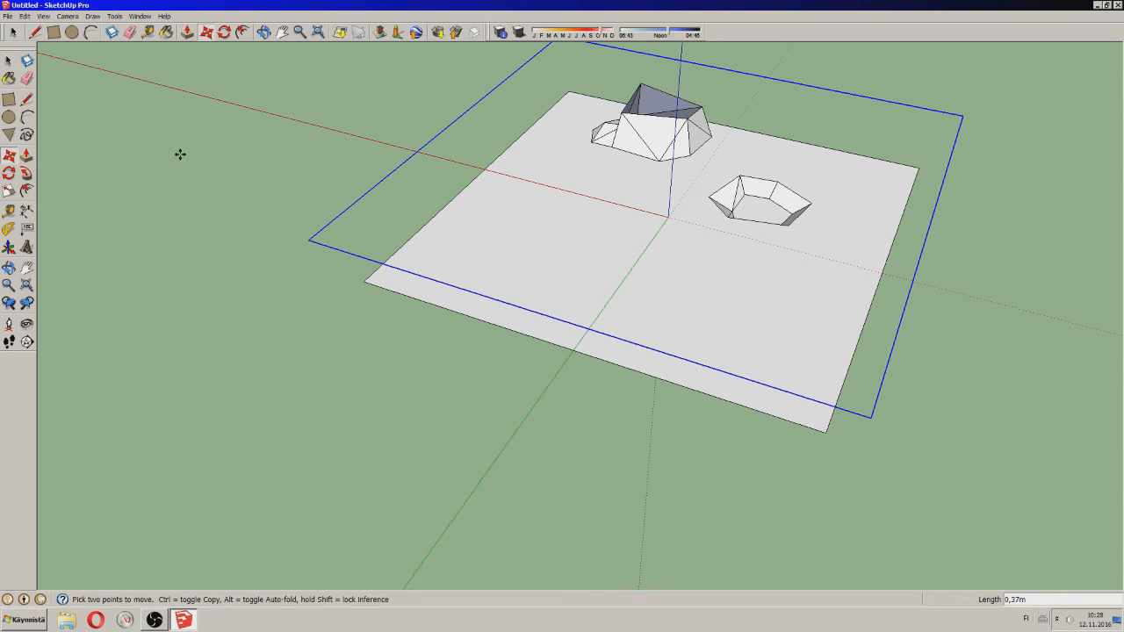
click(212, 165)
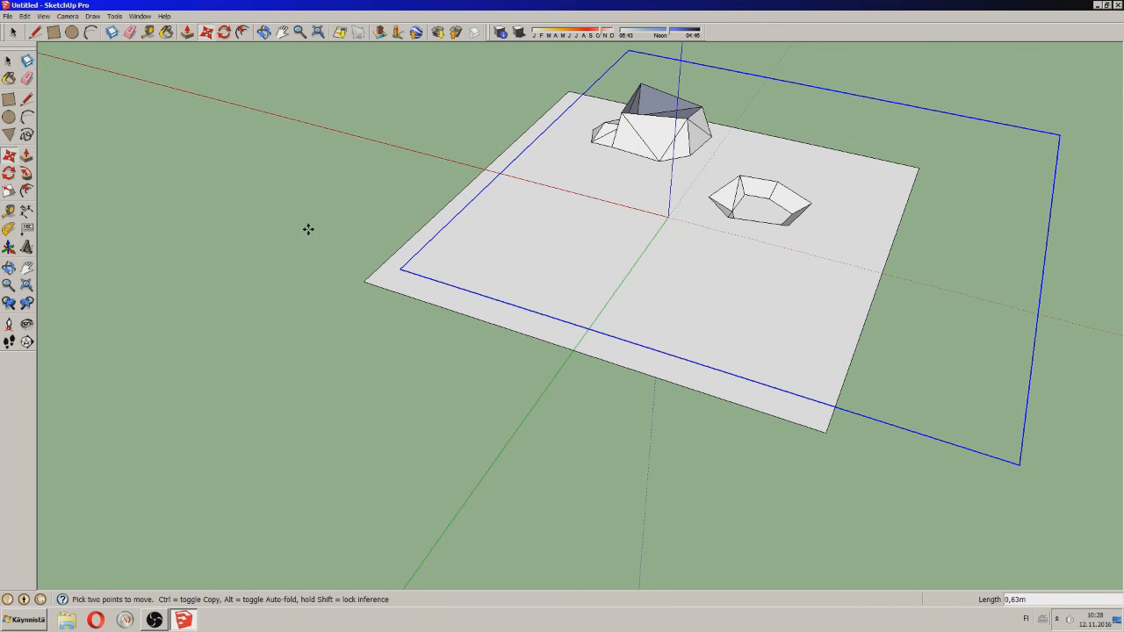
key(ctrl+z)
click(13, 33)
click(244, 165)
- Draw lines joining two neighbouring corners of the ground face to the matching corners of the raised outline to form a sloped wall
click(264, 33)
drag(632, 228, 86, 53)
click(35, 32)
click(380, 192)
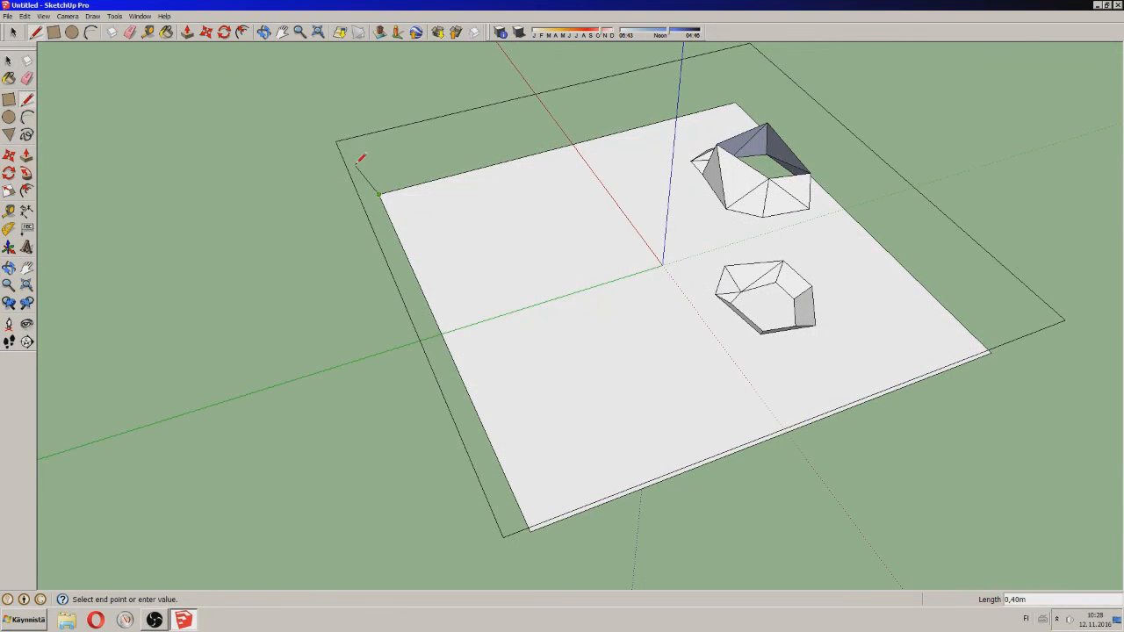
scroll(527, 255, down, 3)
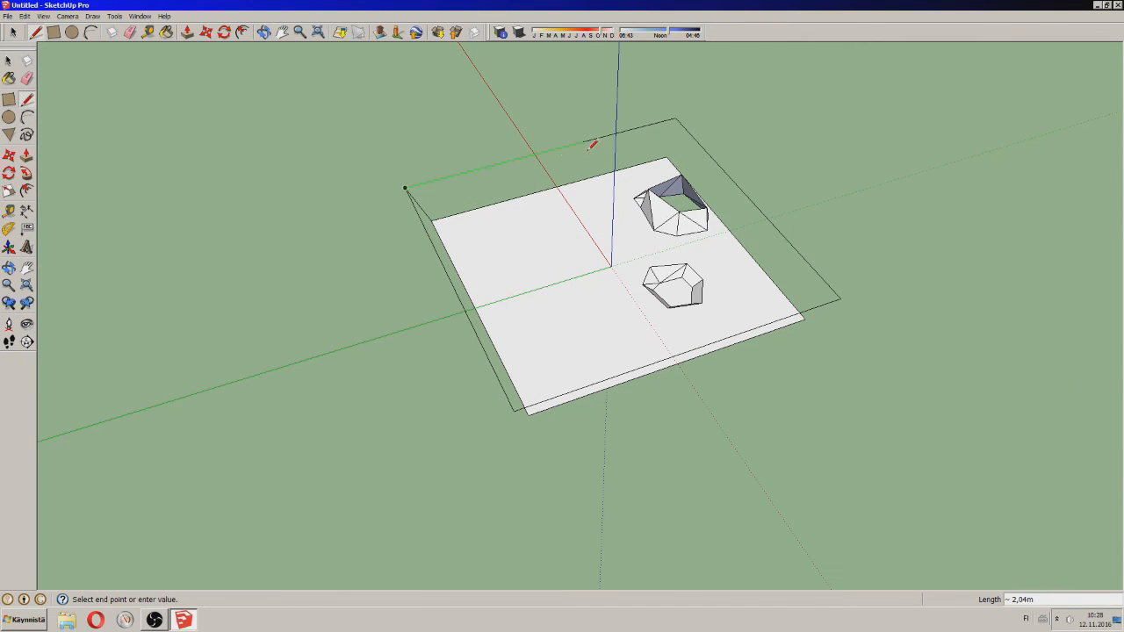
key(Escape)
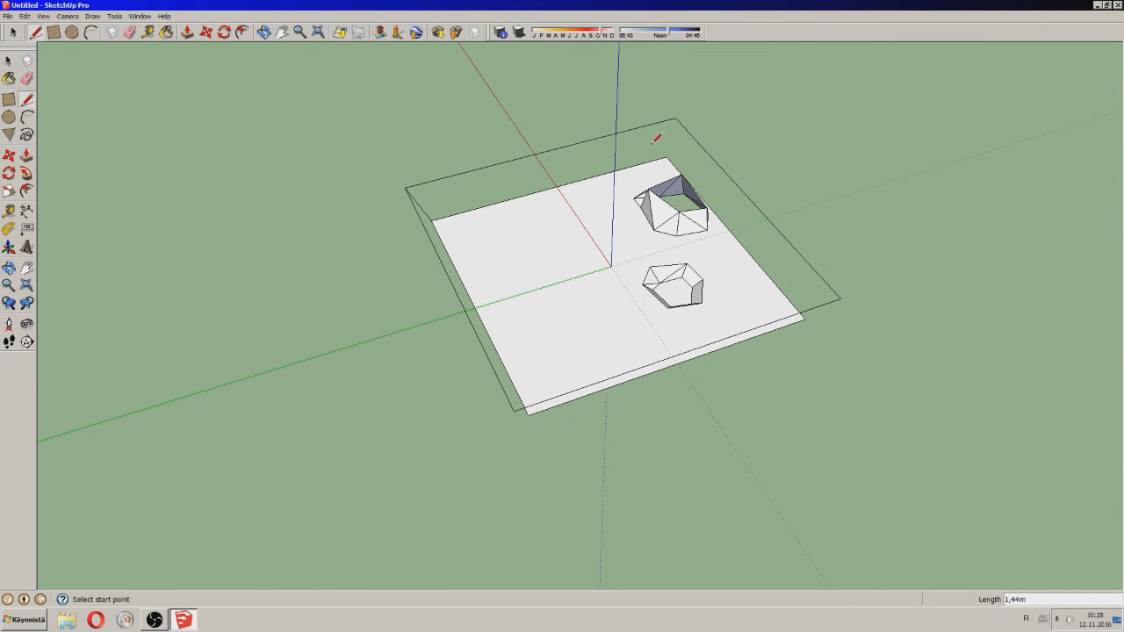
click(666, 155)
click(676, 117)
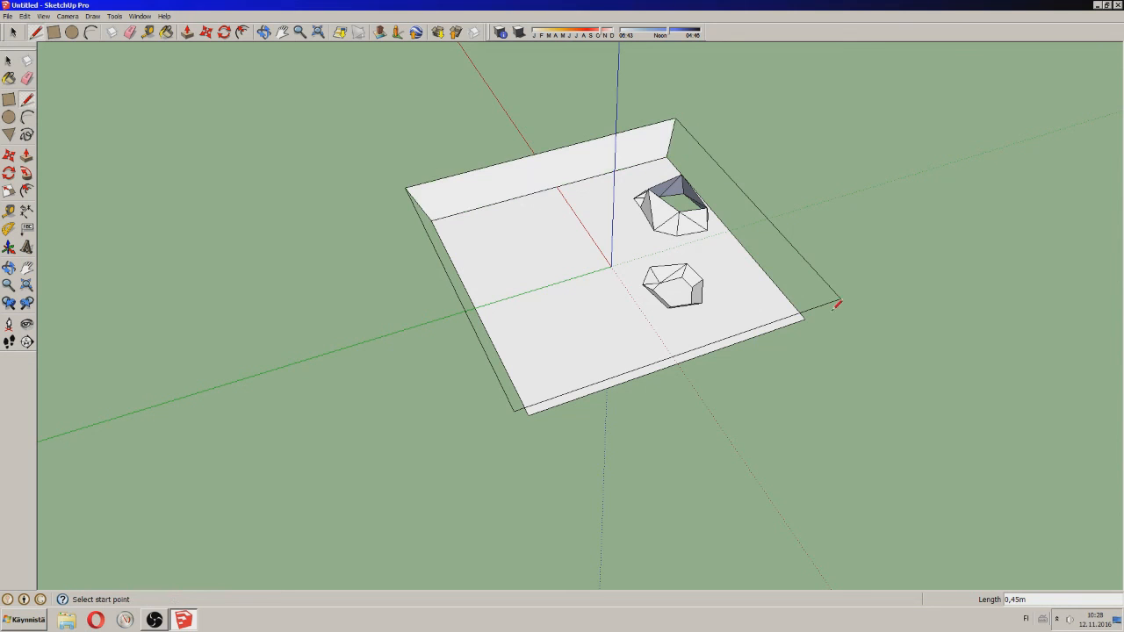
- Join the remaining two ground corners to their matching raised outline corners to close the other sloped walls
click(805, 318)
click(839, 299)
click(540, 407)
click(516, 409)
- Move the rim corner across the ground plane from the mound steeply upward along the slope of its corner edge
click(263, 32)
drag(454, 219, 890, 273)
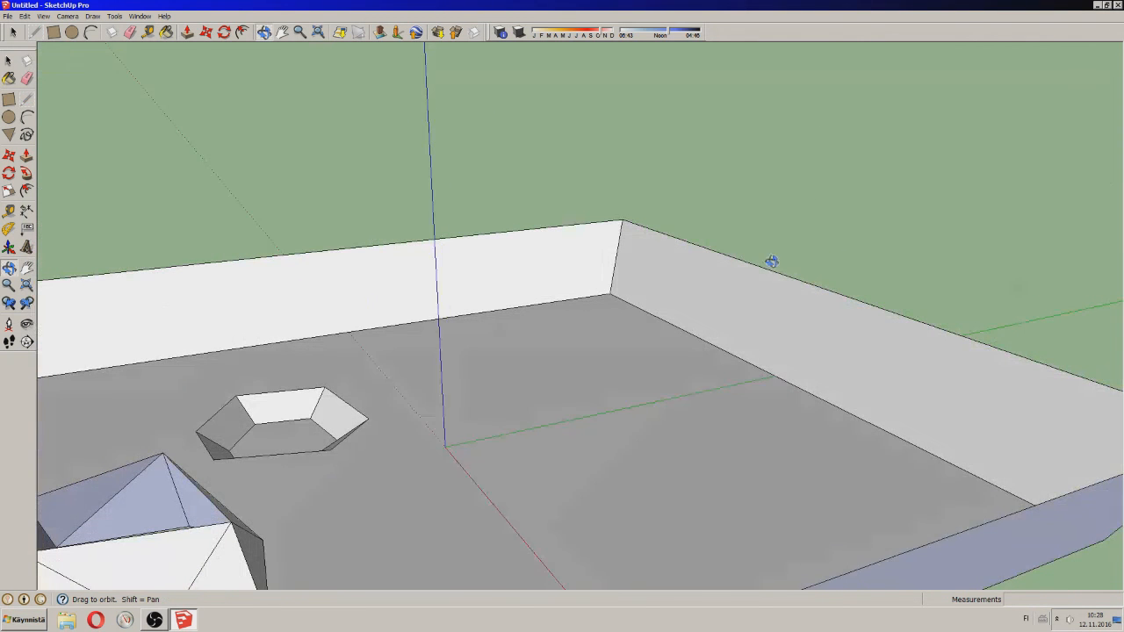
click(205, 31)
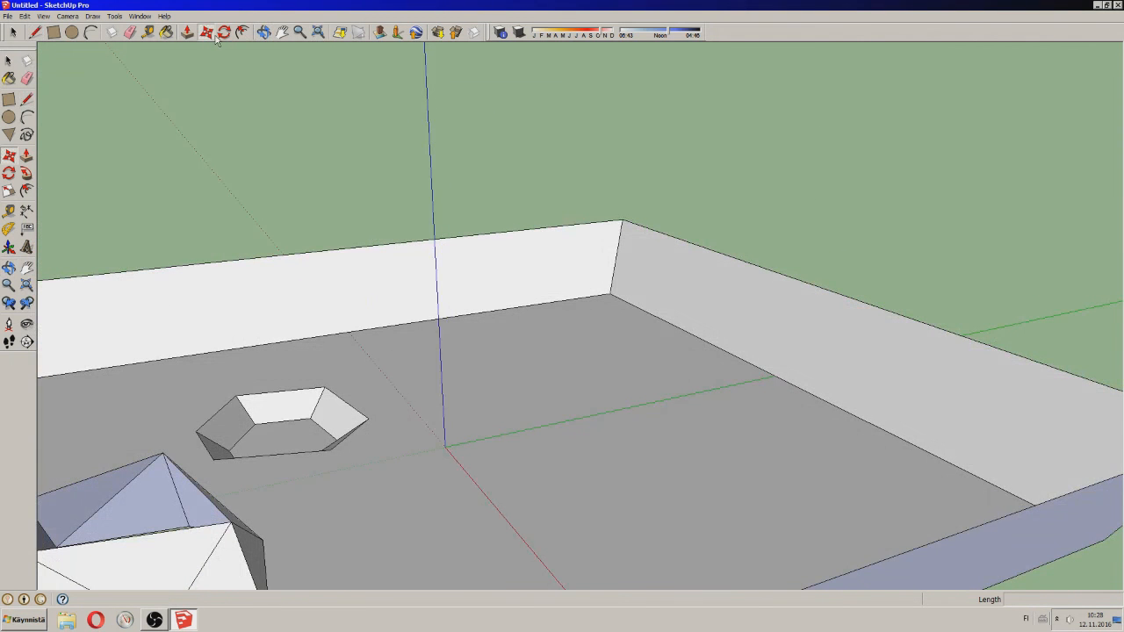
click(620, 220)
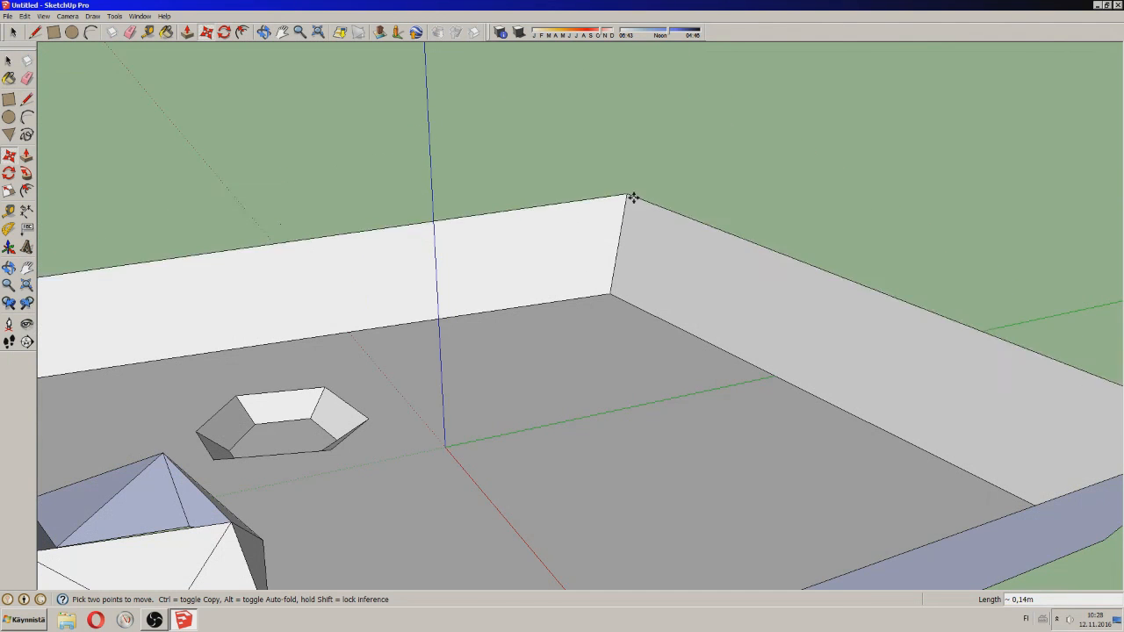
click(650, 77)
- Lower the raised rim corner by about 0.61 m along its corner edge
key(o)
drag(333, 83, 335, 150)
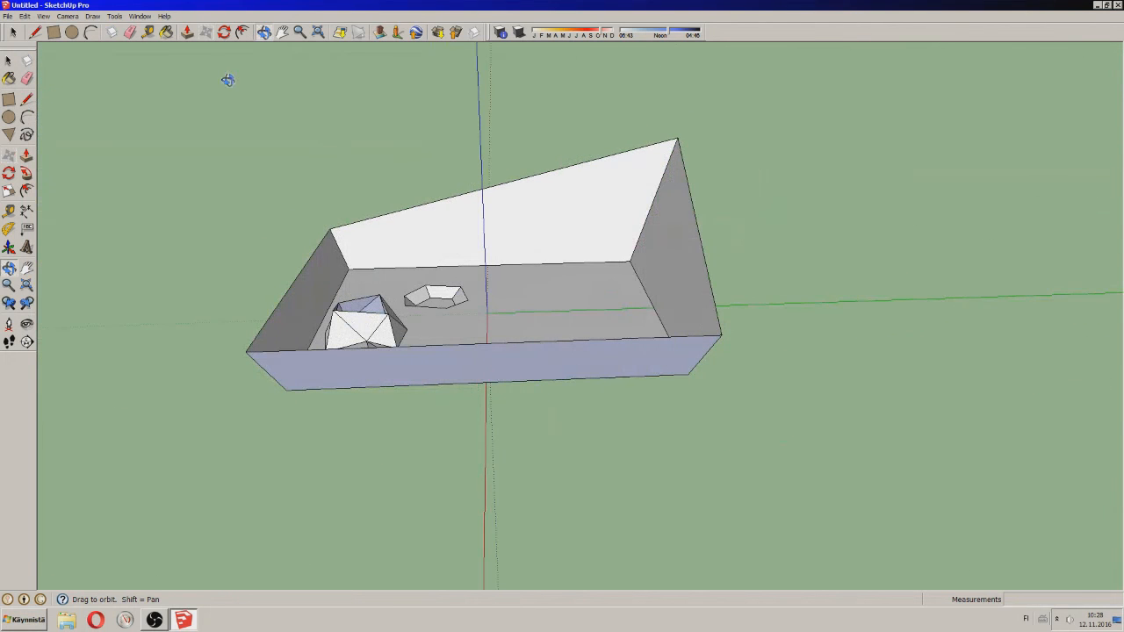
key(m)
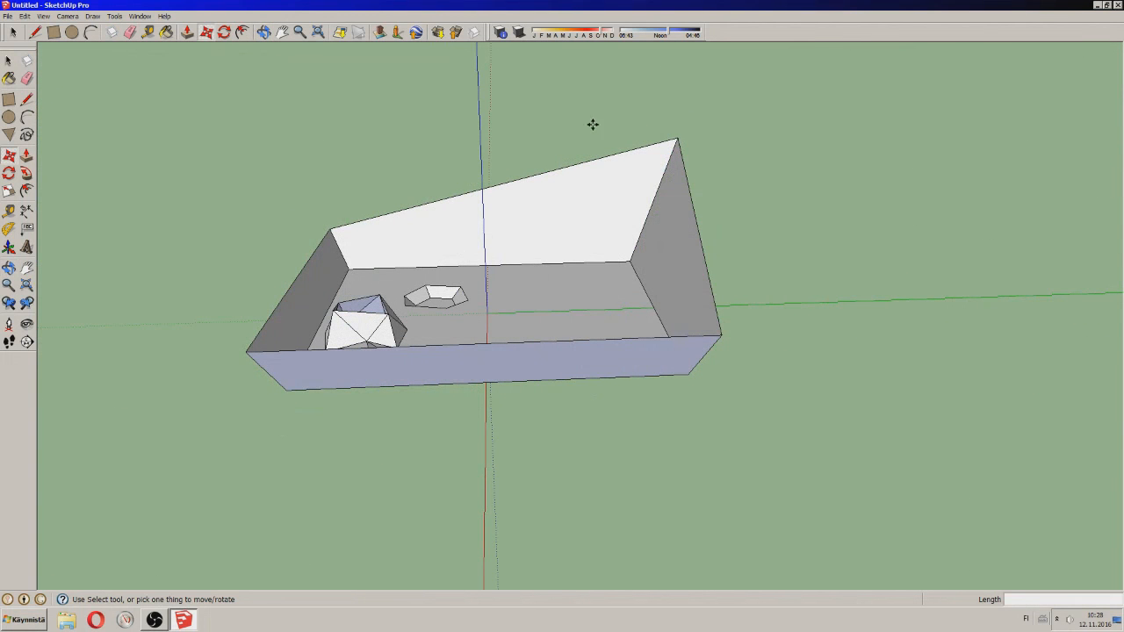
click(674, 137)
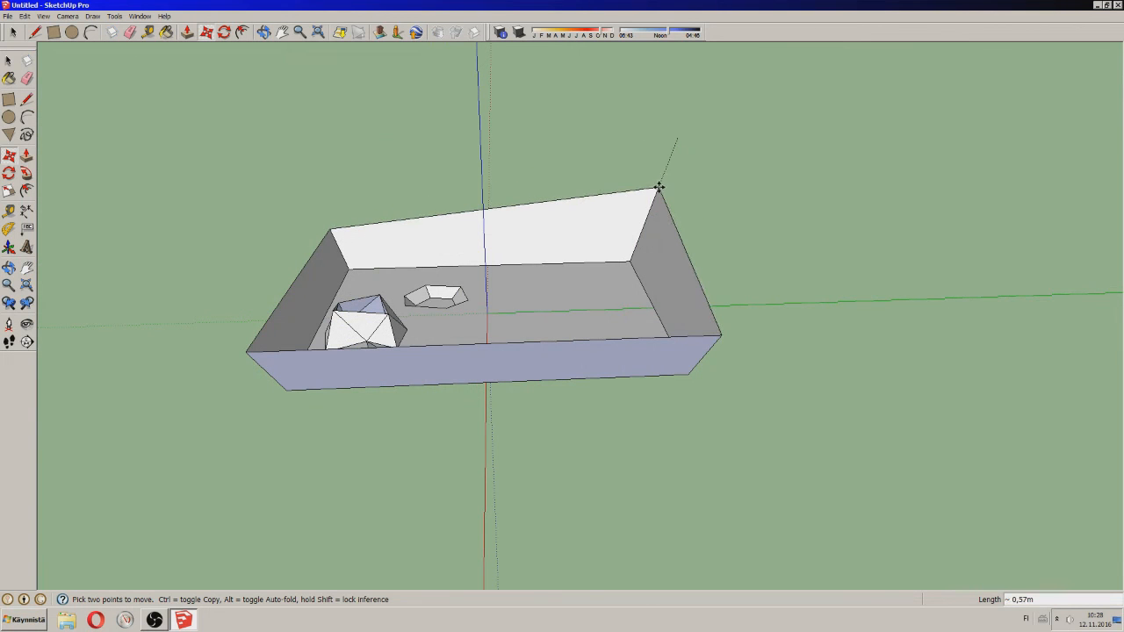
click(657, 191)
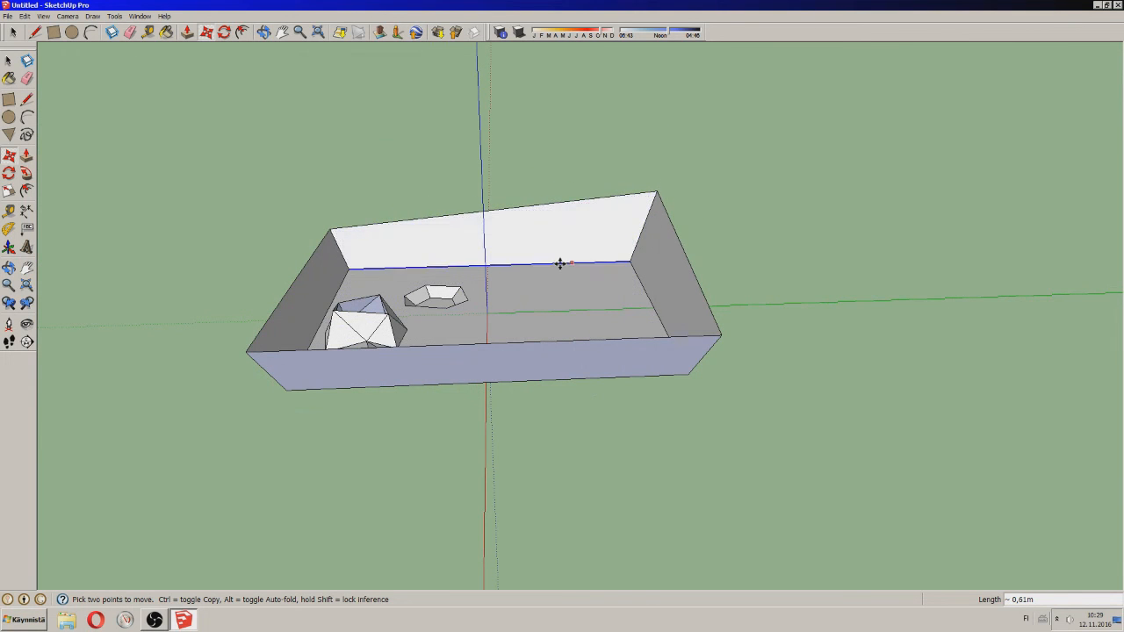
- Move the rim corner at the other end of the wall behind the pit
scroll(426, 267, up, 3)
scroll(742, 186, down, 3)
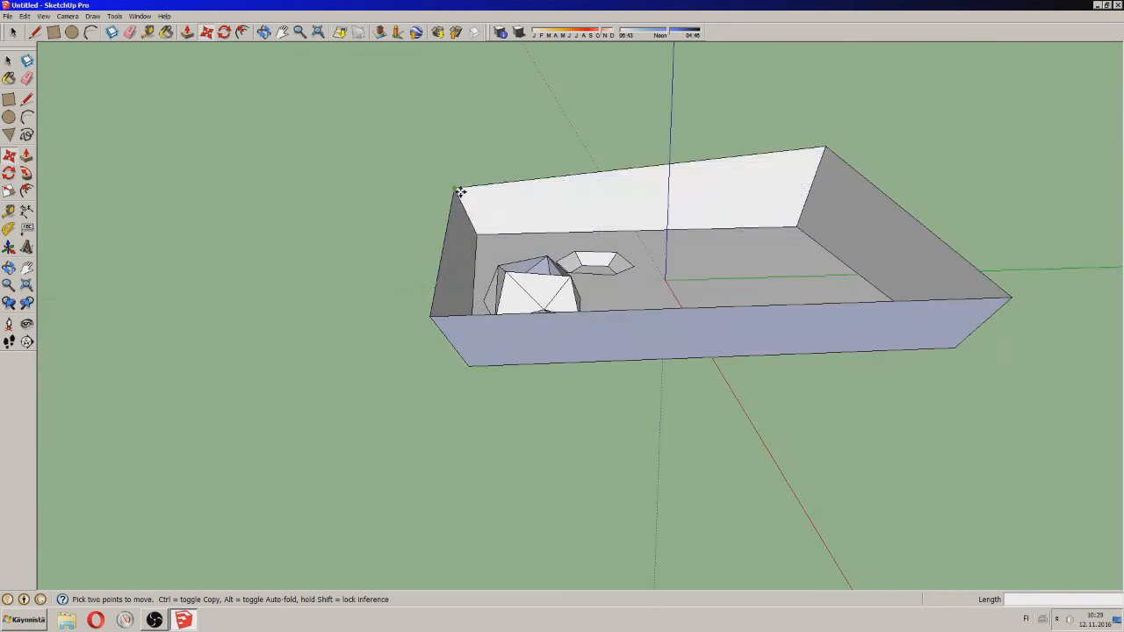
click(458, 188)
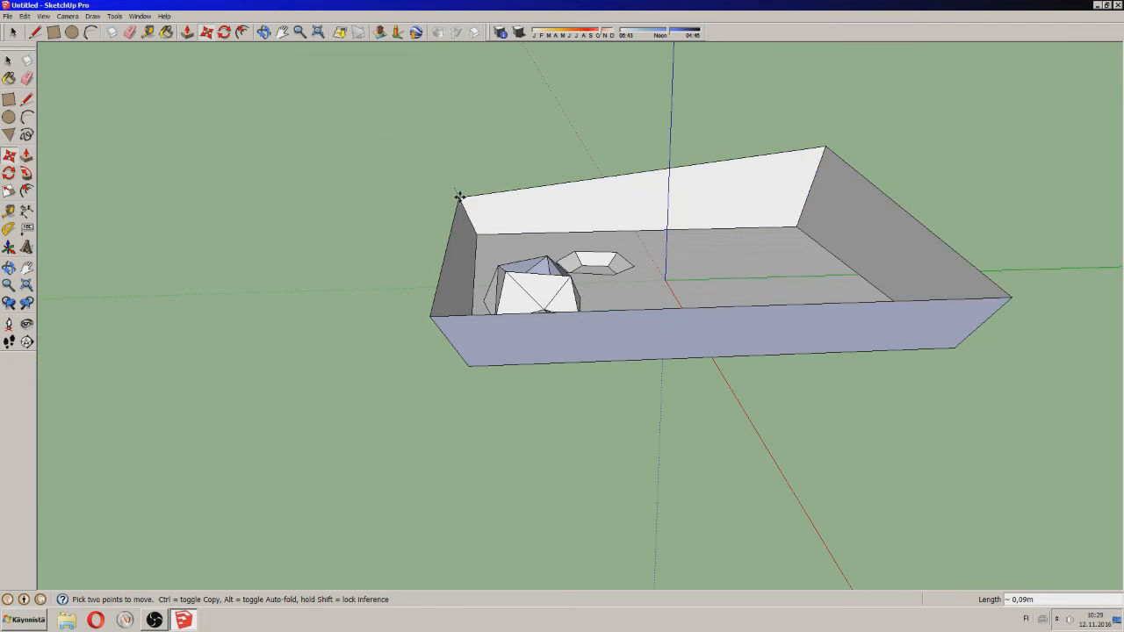
click(423, 307)
- Draw diagonals across the wall behind the mound and the adjoining wall beside the pit to split each into triangles
click(264, 33)
scroll(597, 171, down, 3)
drag(582, 194, 60, 290)
scroll(637, 158, up, 3)
drag(644, 172, 567, 172)
click(36, 33)
click(356, 272)
click(809, 211)
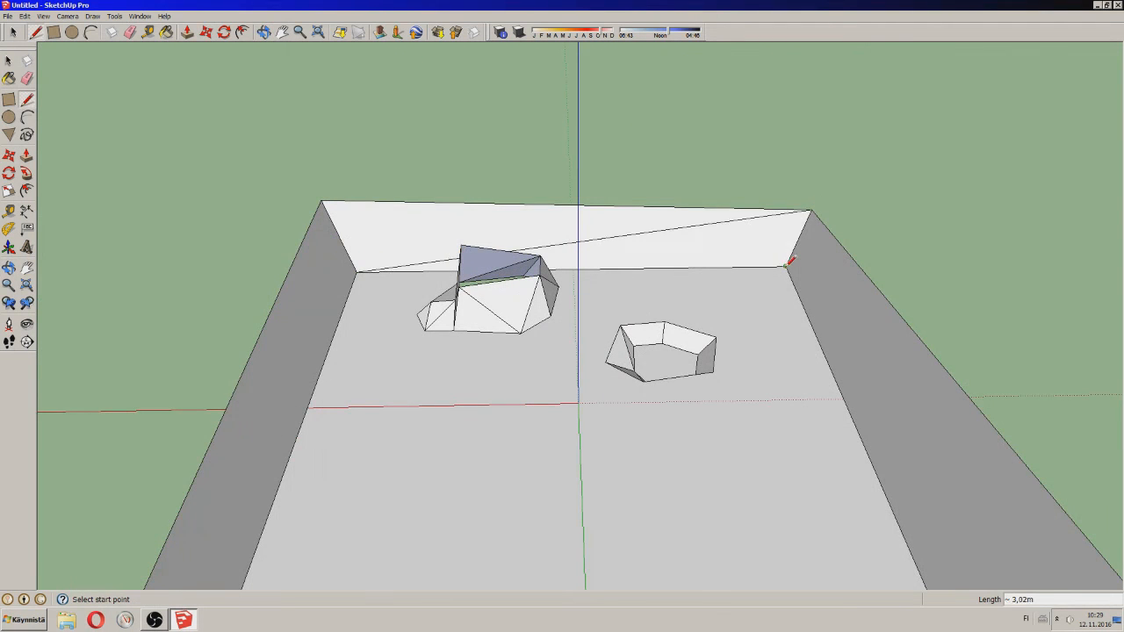
scroll(794, 254, down, 3)
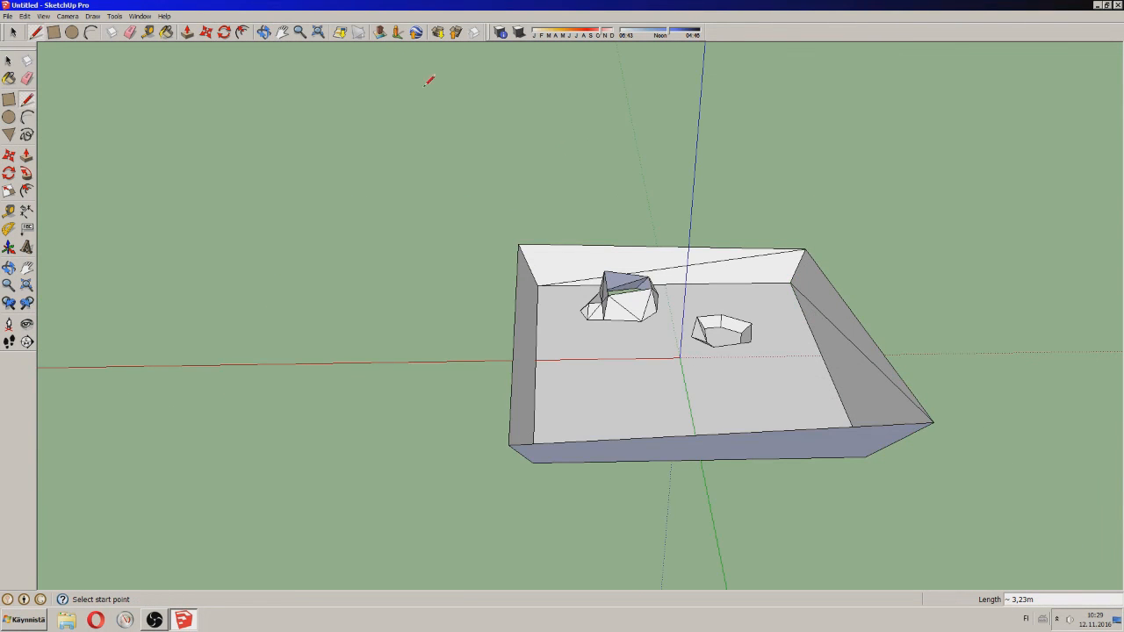
- Move the rim corner shared by the two triangulated walls, repositioning it by about 0.21 m
click(205, 33)
click(803, 250)
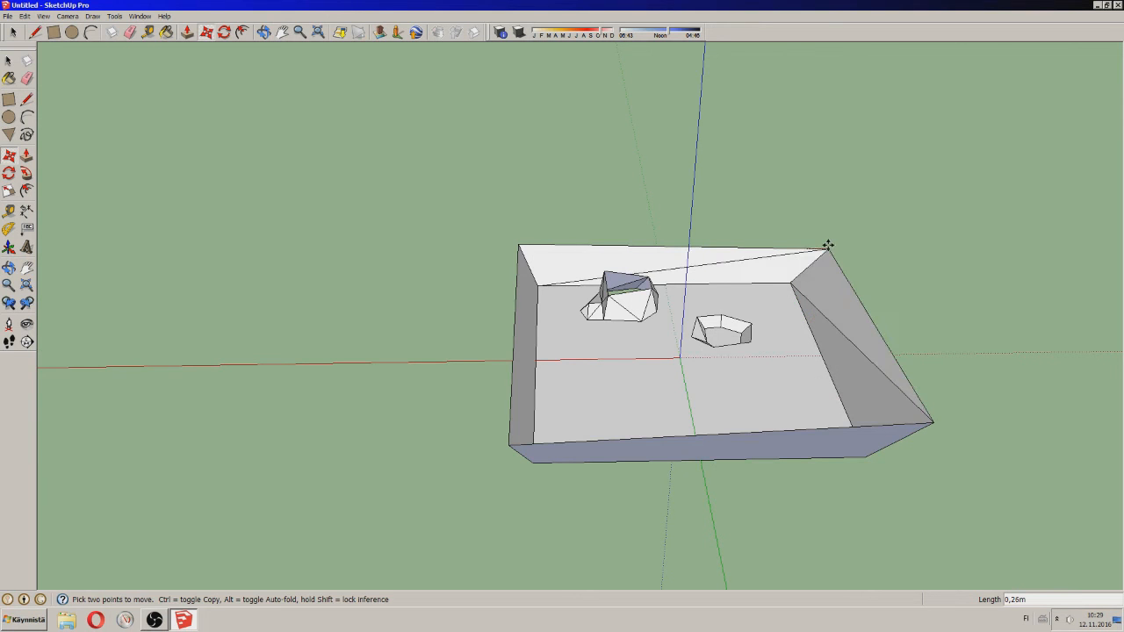
click(819, 248)
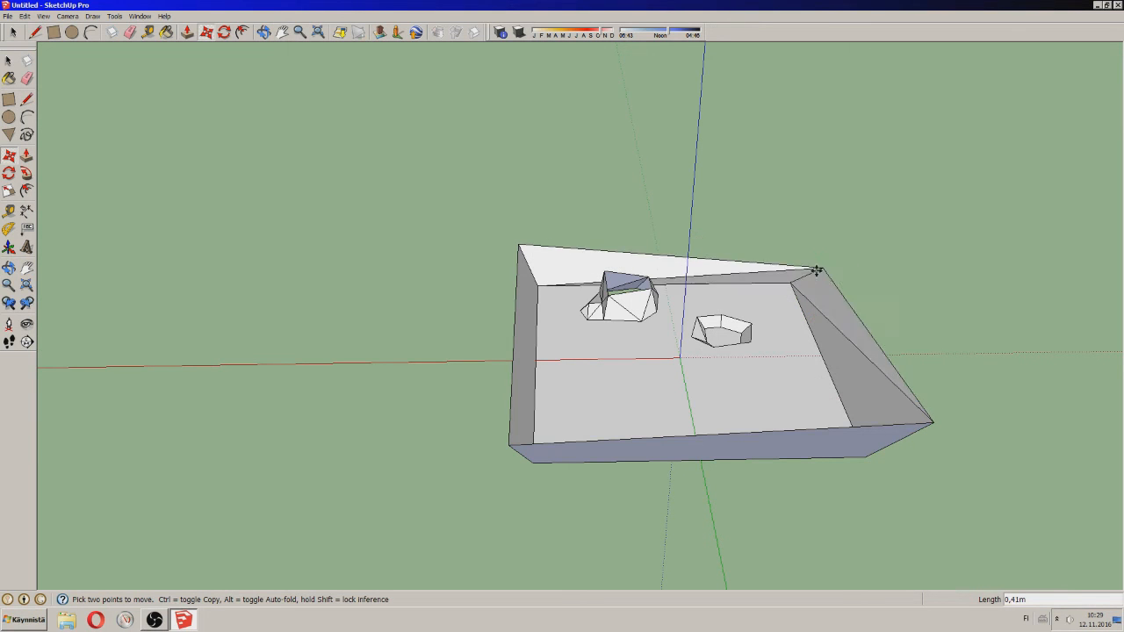
click(816, 234)
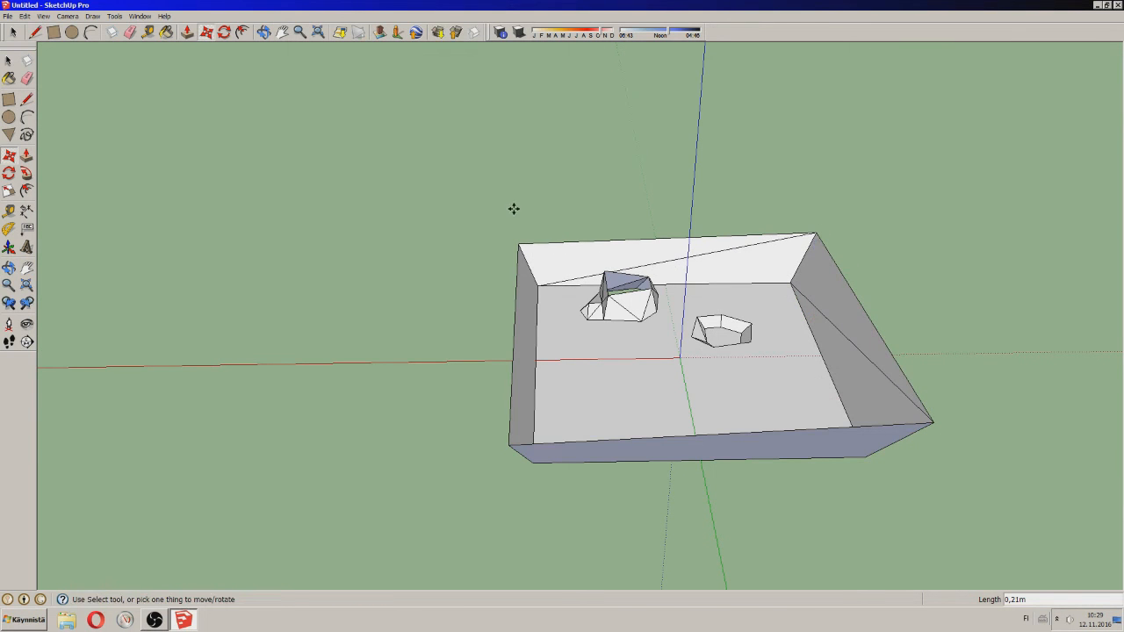
- Delete the wall behind the mound and pit together with its diagonal and upper edge
click(264, 32)
scroll(481, 121, up, 1)
drag(825, 386, 880, 437)
scroll(739, 320, up, 3)
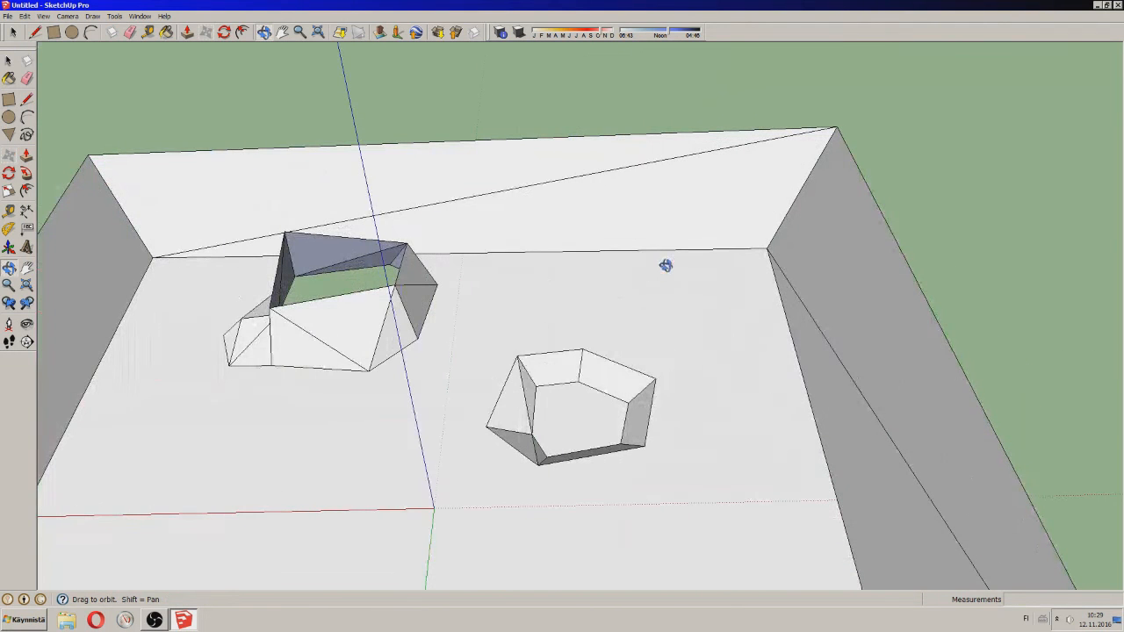
click(12, 32)
click(561, 186)
click(657, 132)
double_click(672, 160)
key(Delete)
click(39, 32)
click(767, 247)
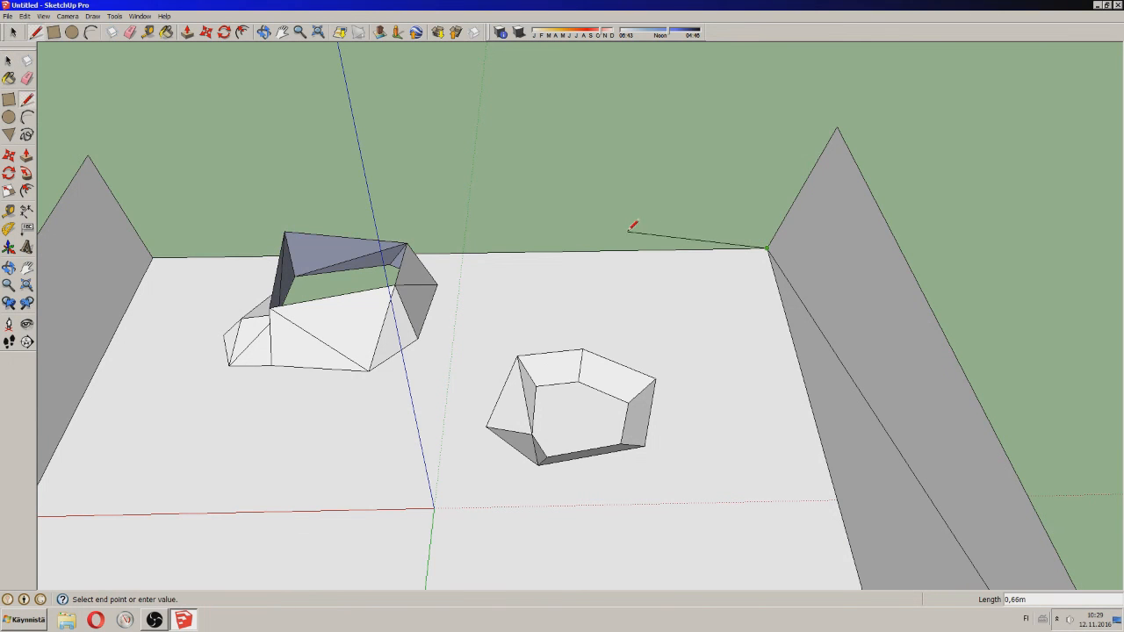
click(629, 235)
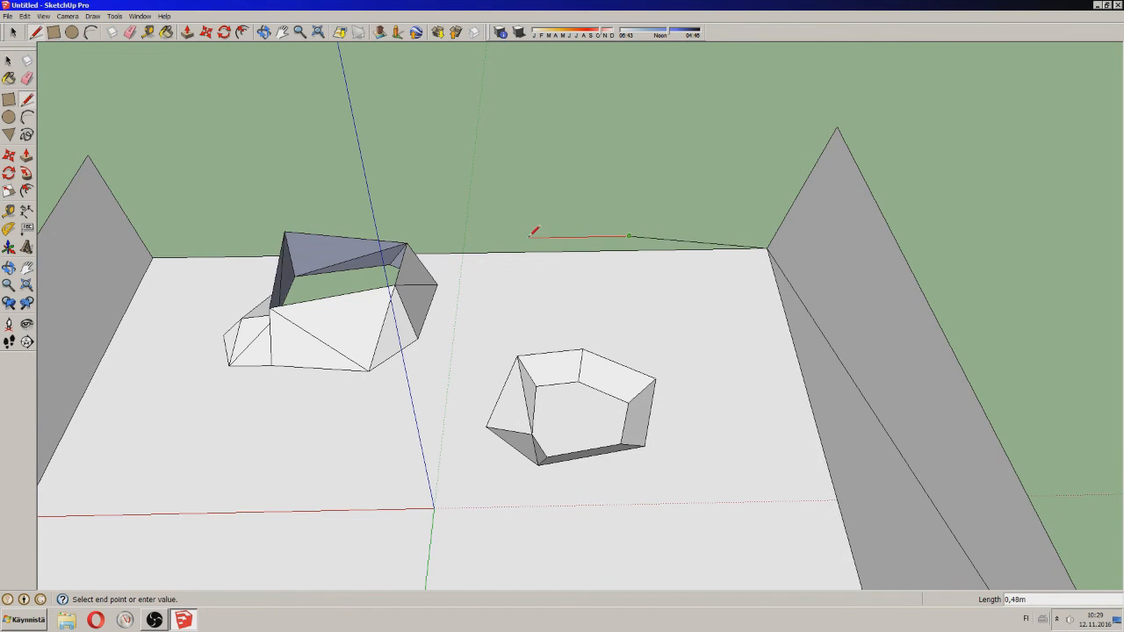
key(ctrl+z)
key(ctrl+z)
scroll(681, 250, down, 2)
scroll(705, 247, up, 3)
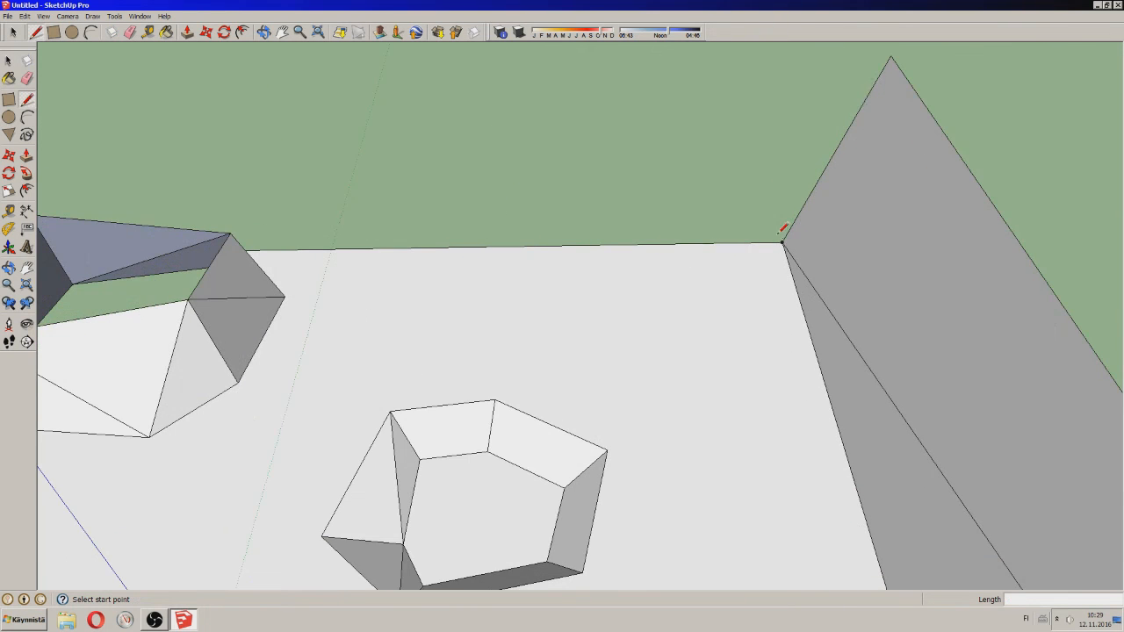
- Draw an upper edge joining the two raised rim corners across the open side behind the mound and pit
click(889, 55)
scroll(387, 132, down, 3)
scroll(846, 325, down, 1)
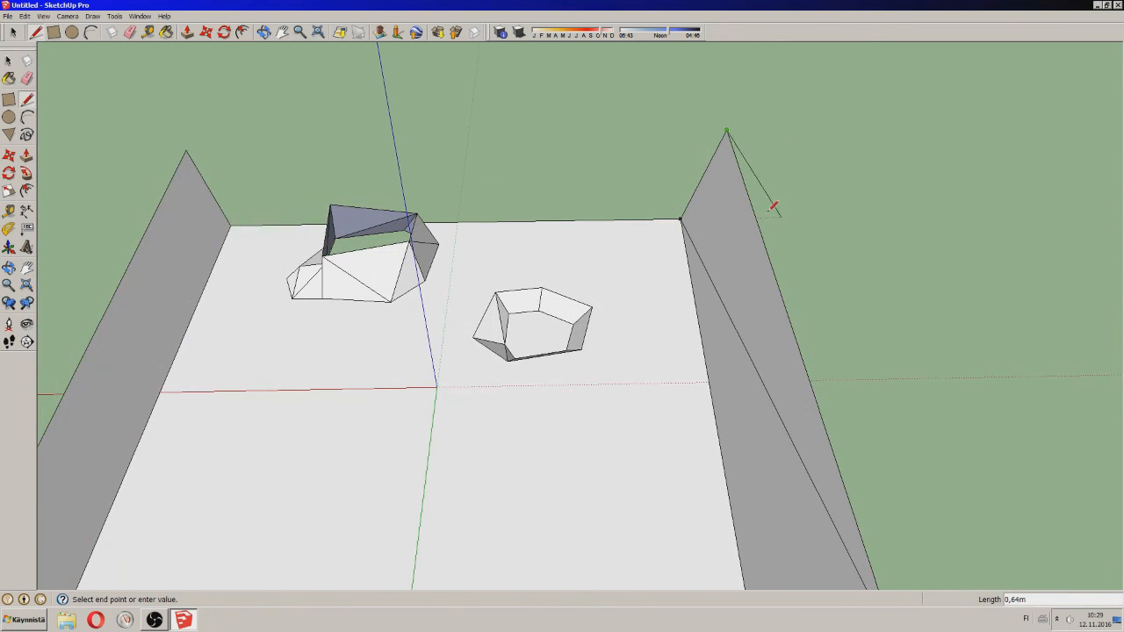
click(187, 149)
key(Escape)
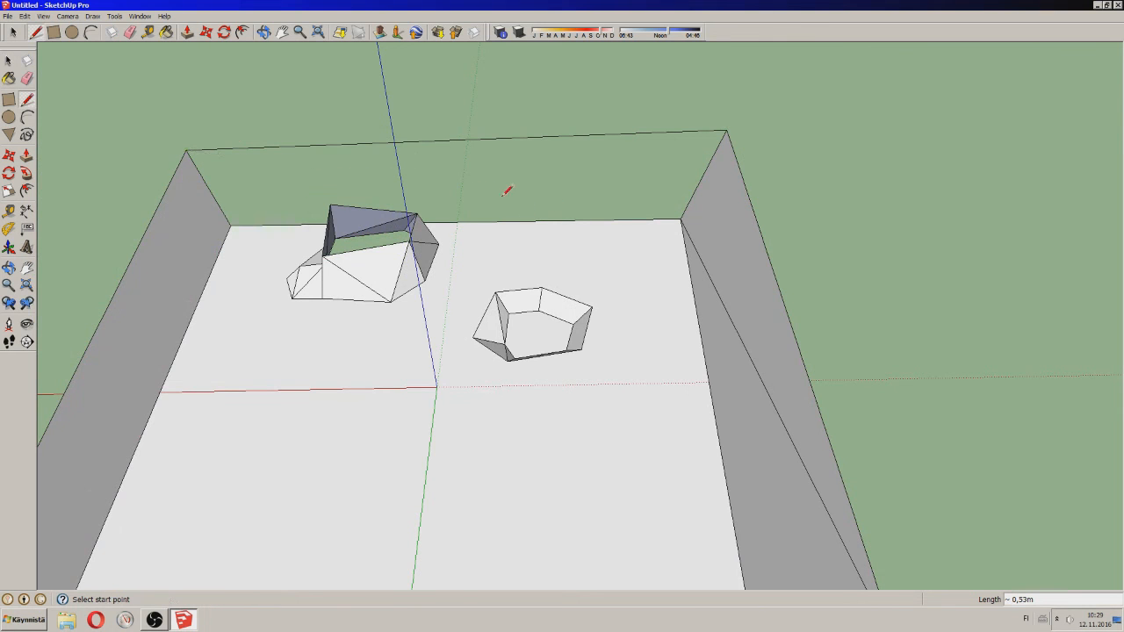
- Cut a shallow triangular notch into the ground face's open edge behind the pit and delete the leftover straight edge
click(486, 221)
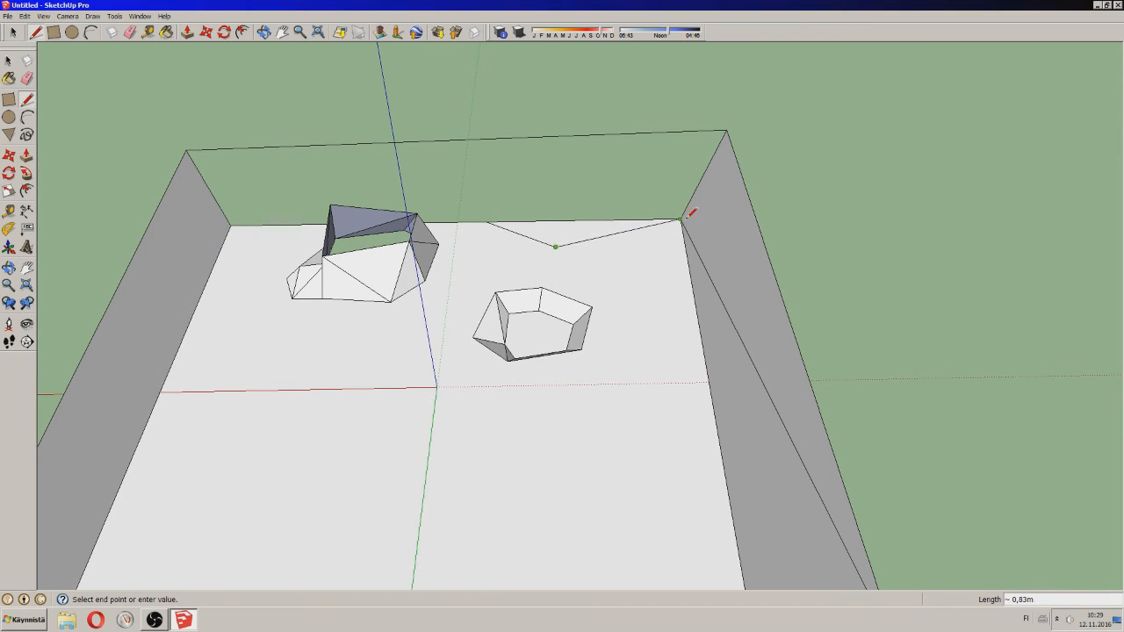
click(13, 32)
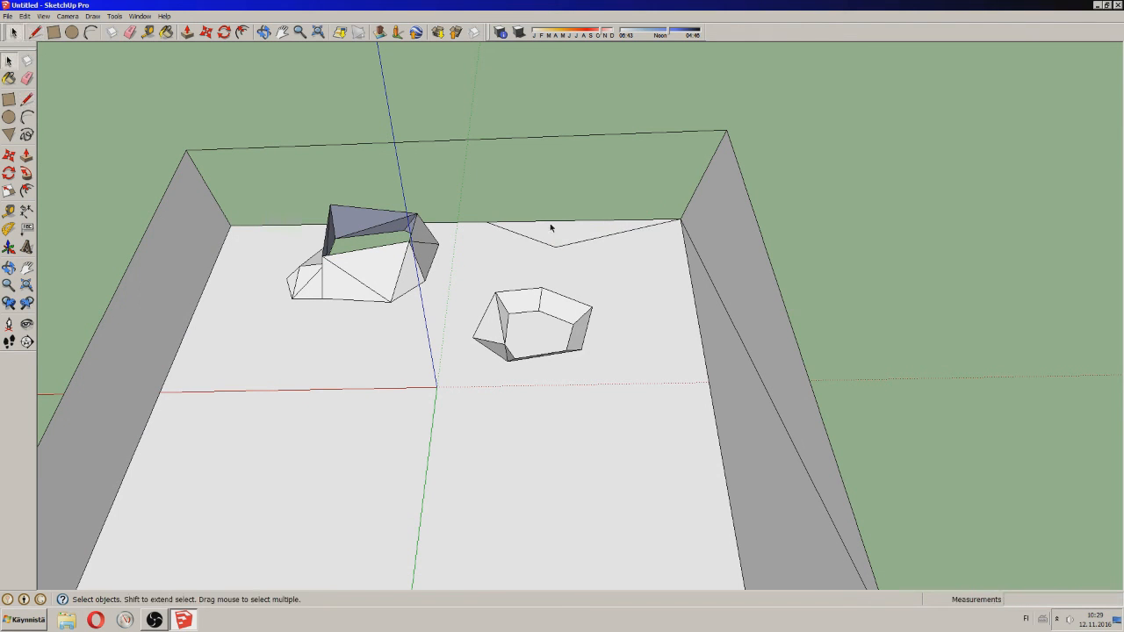
click(565, 223)
key(Delete)
- Draw a connecting edge from the upper rim edge down to the inner point of the notch
click(35, 33)
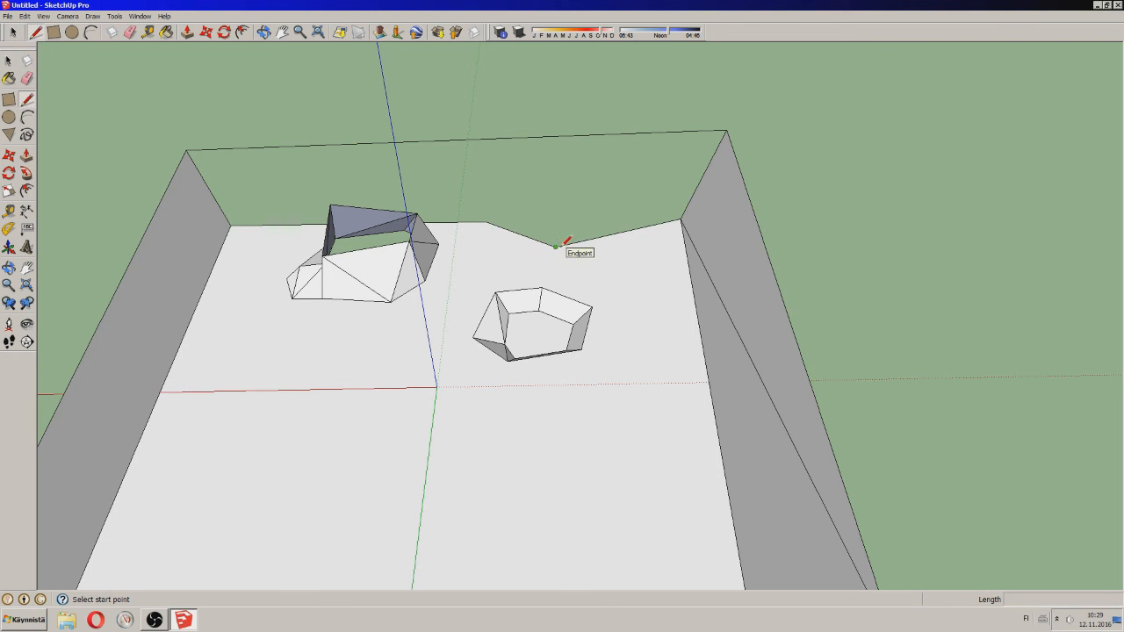
click(563, 135)
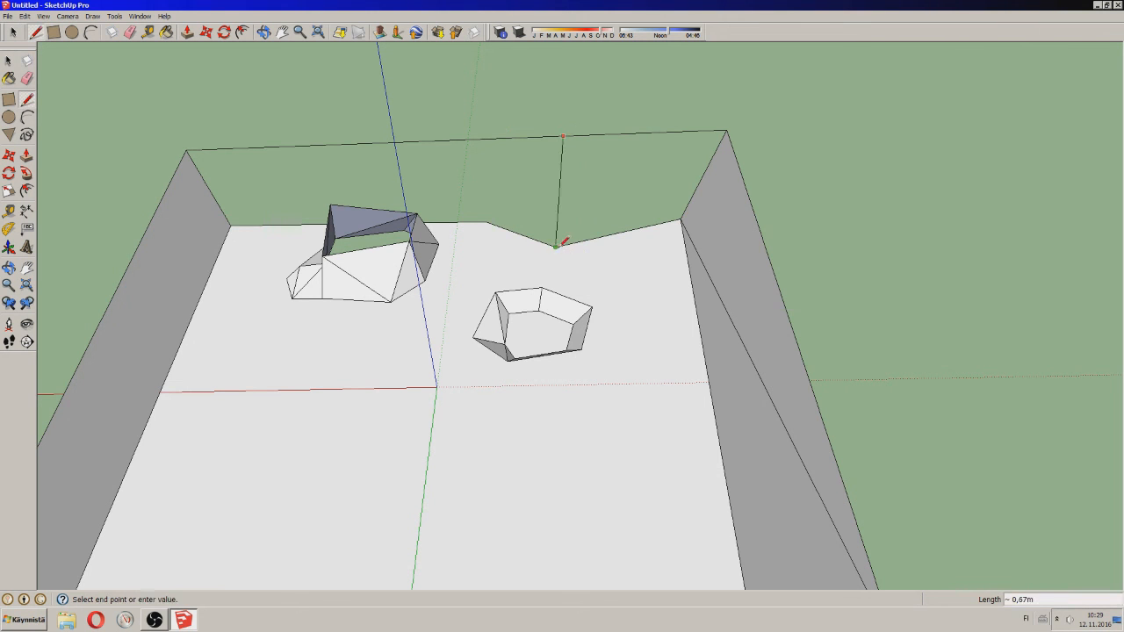
click(556, 245)
click(516, 184)
- Move the rim endpoint of the connecting edge about 0.10 m inward toward the notch
click(263, 32)
mouse_move(675, 164)
mouse_down()
mouse_move(188, 219)
mouse_move(561, 276)
mouse_move(682, 216)
mouse_move(622, 334)
mouse_move(623, 303)
mouse_move(626, 330)
mouse_up()
click(206, 32)
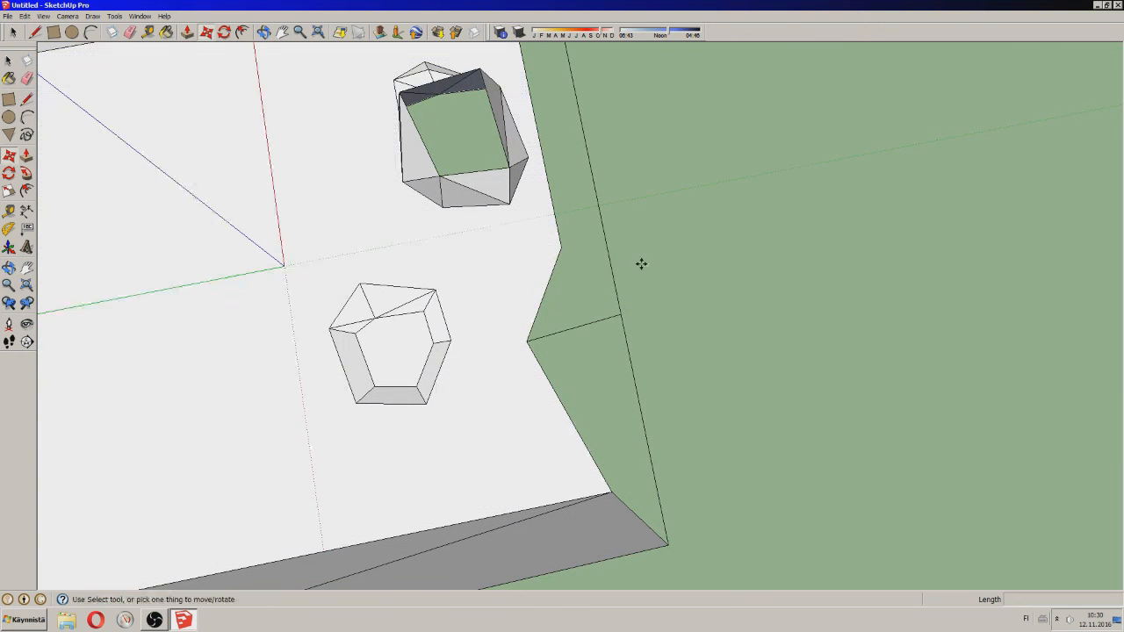
click(623, 310)
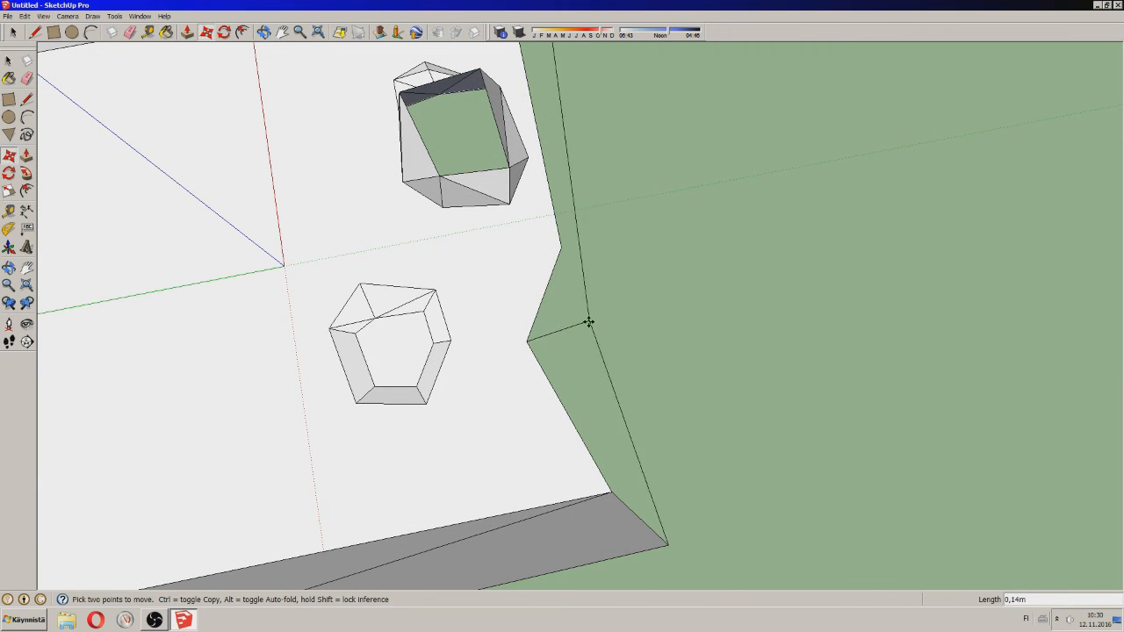
click(598, 319)
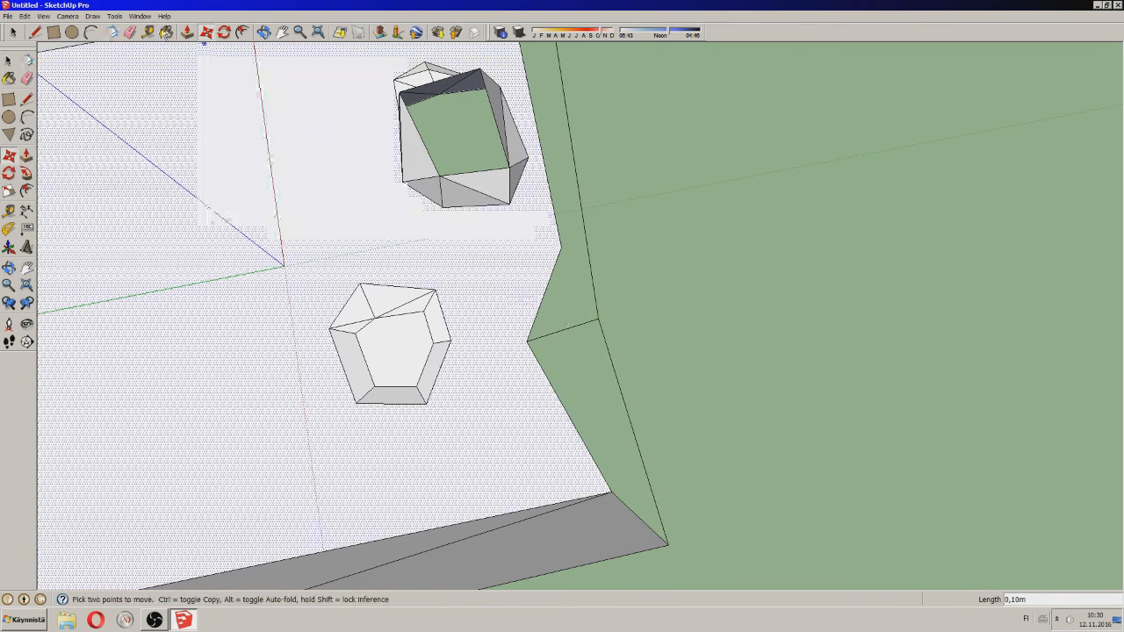
- Connect the notch's corner nearer the mound to the rim edge and move that rim endpoint outward about 0.14 m
key(l)
click(561, 247)
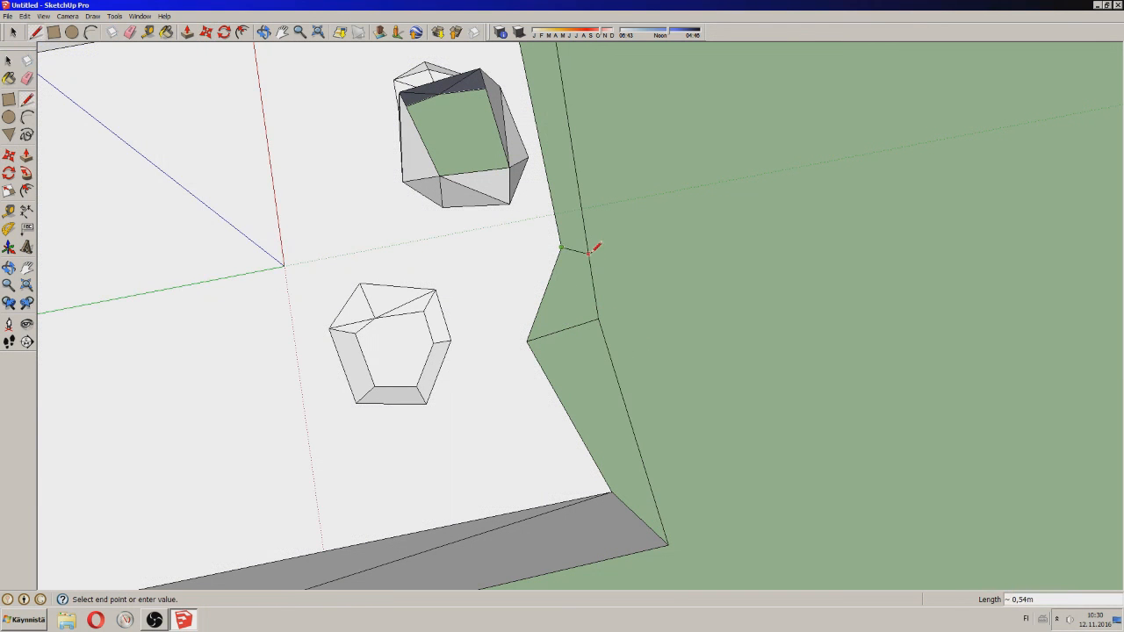
click(588, 254)
key(m)
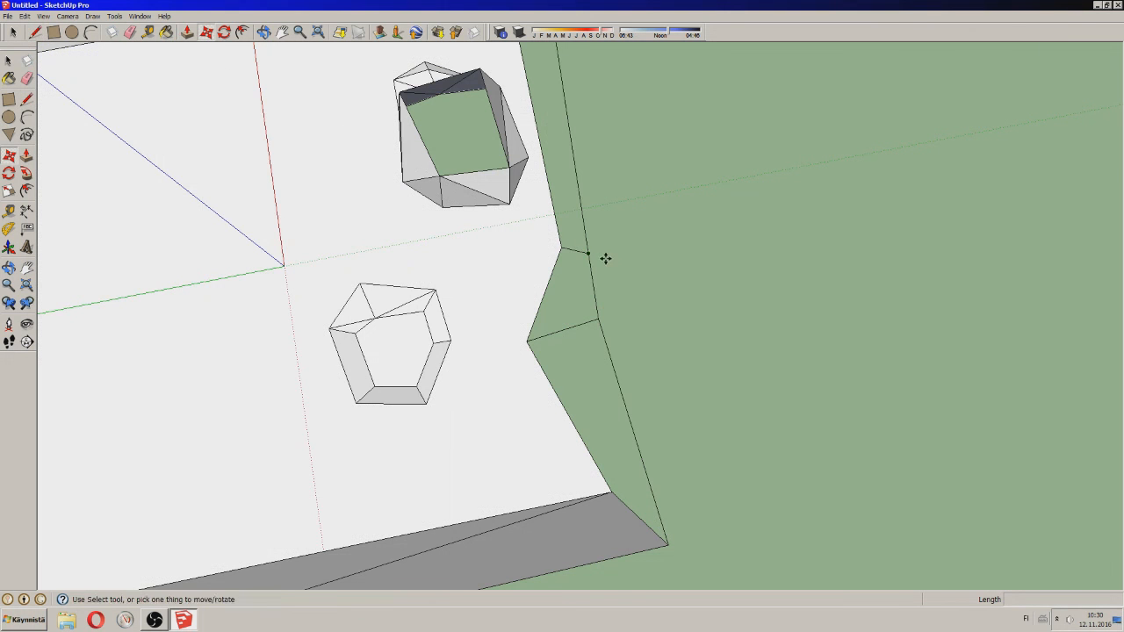
click(595, 252)
click(617, 246)
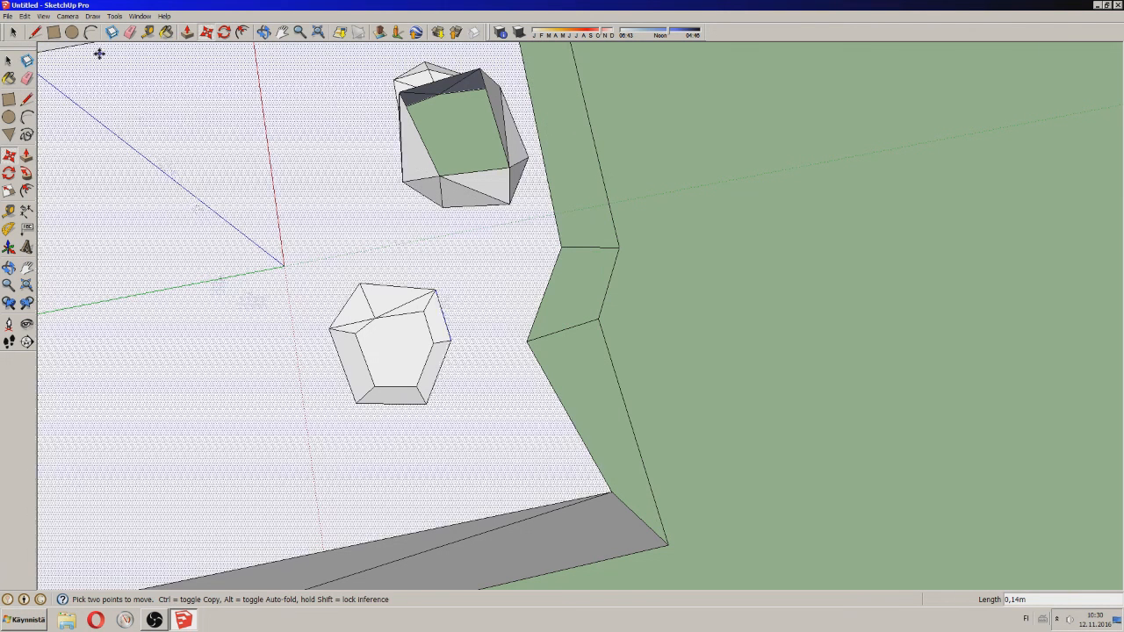
- Draw diagonals across the three open wall sections behind the mound and pit to fill them with triangular faces
click(37, 33)
click(611, 490)
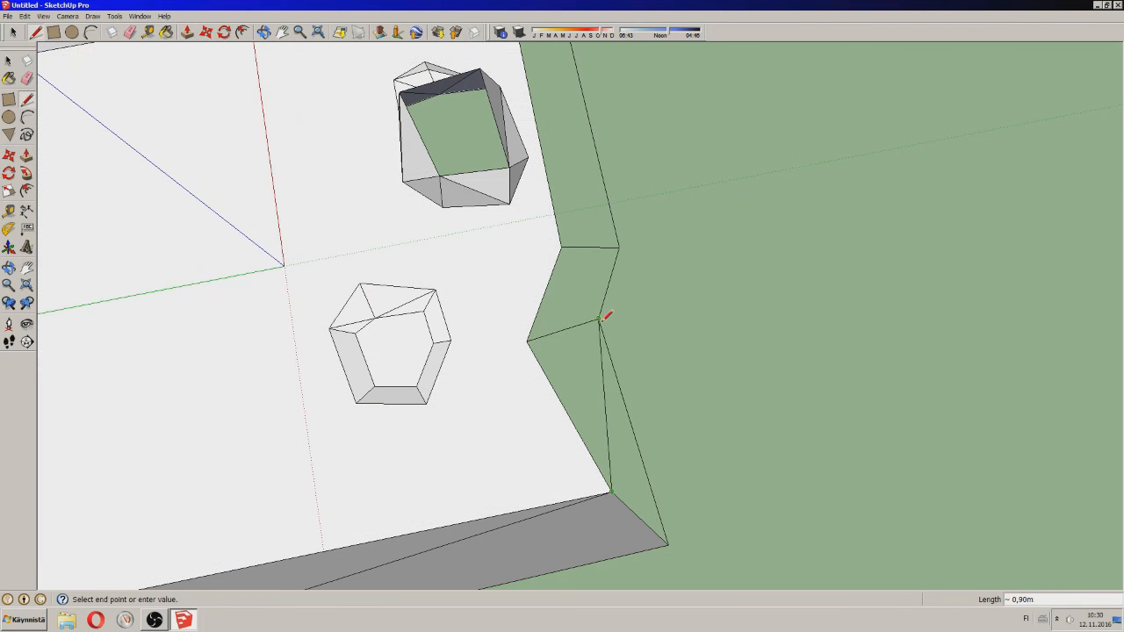
click(600, 320)
click(560, 239)
click(615, 245)
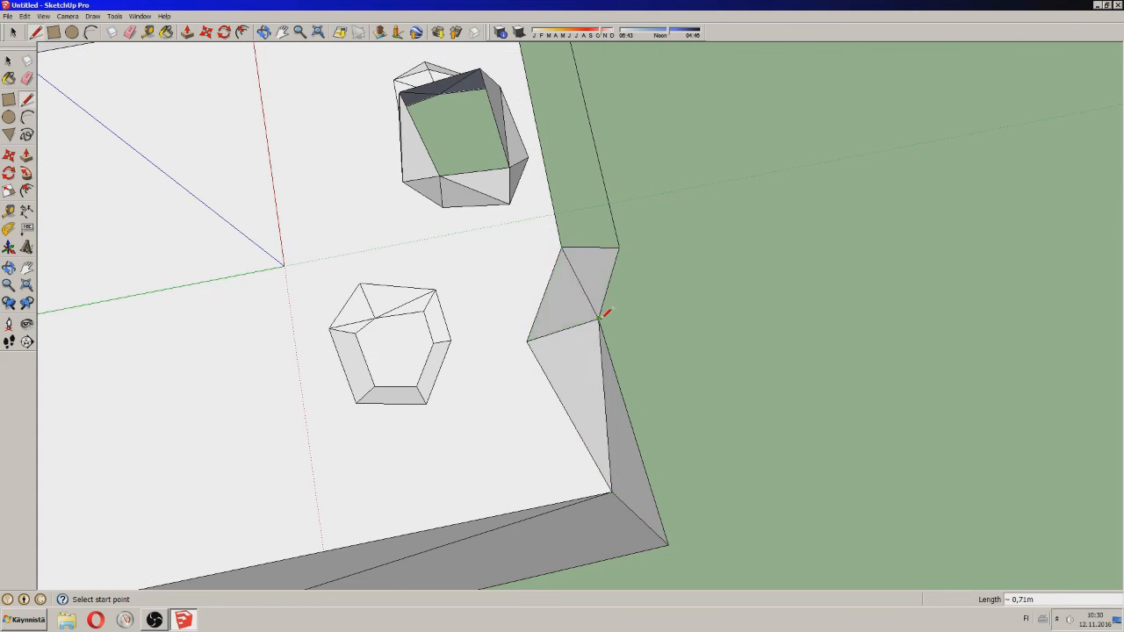
scroll(606, 264, down, 3)
click(564, 102)
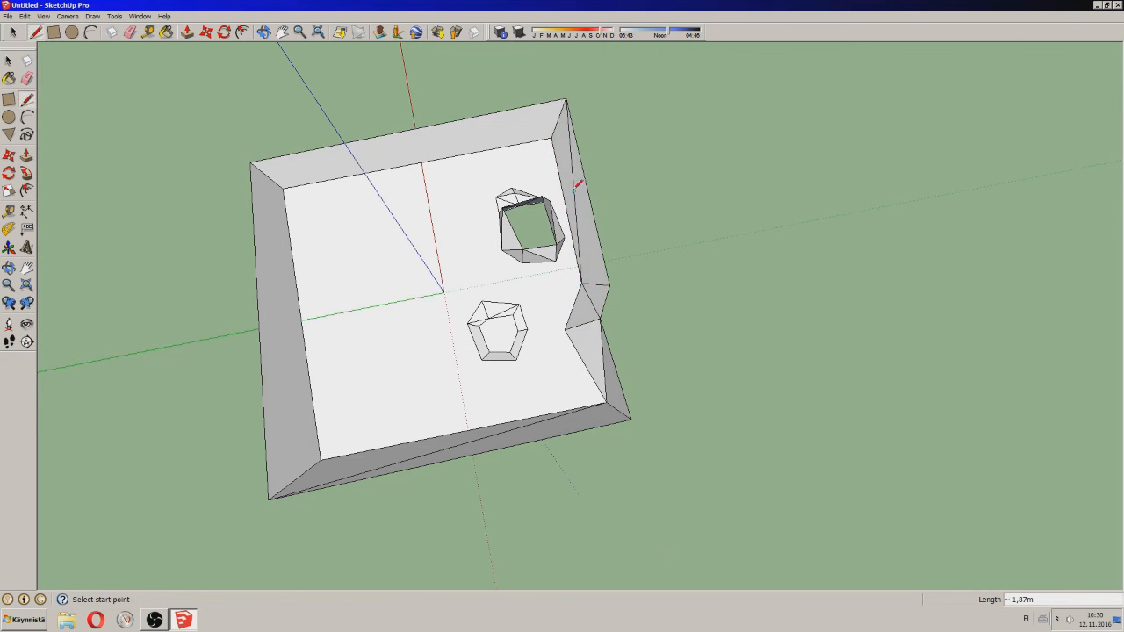
click(265, 33)
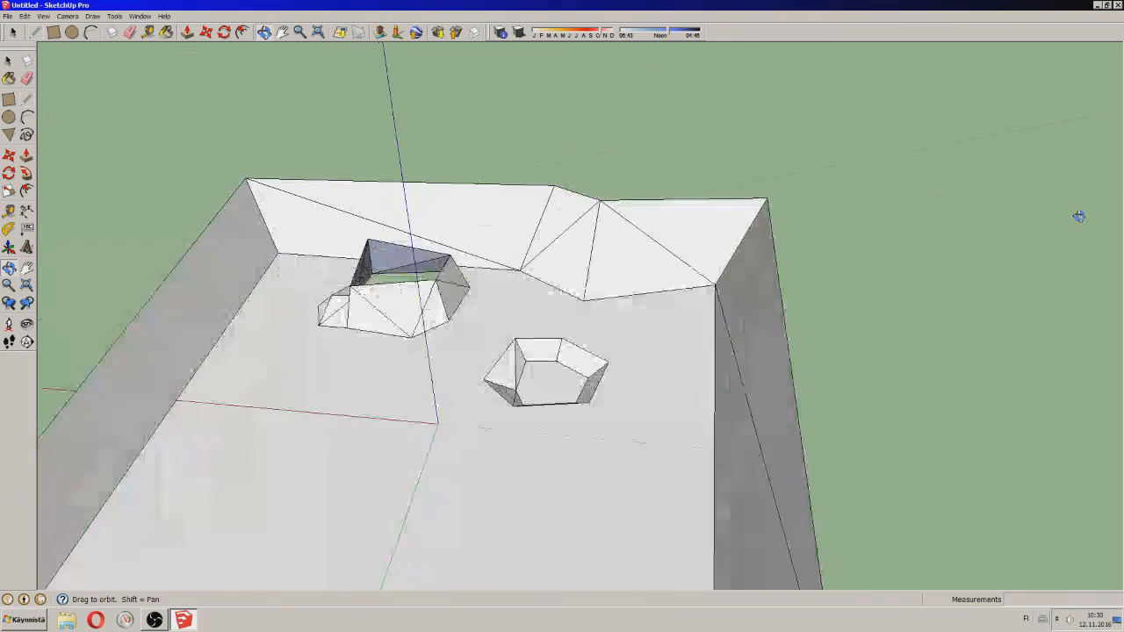